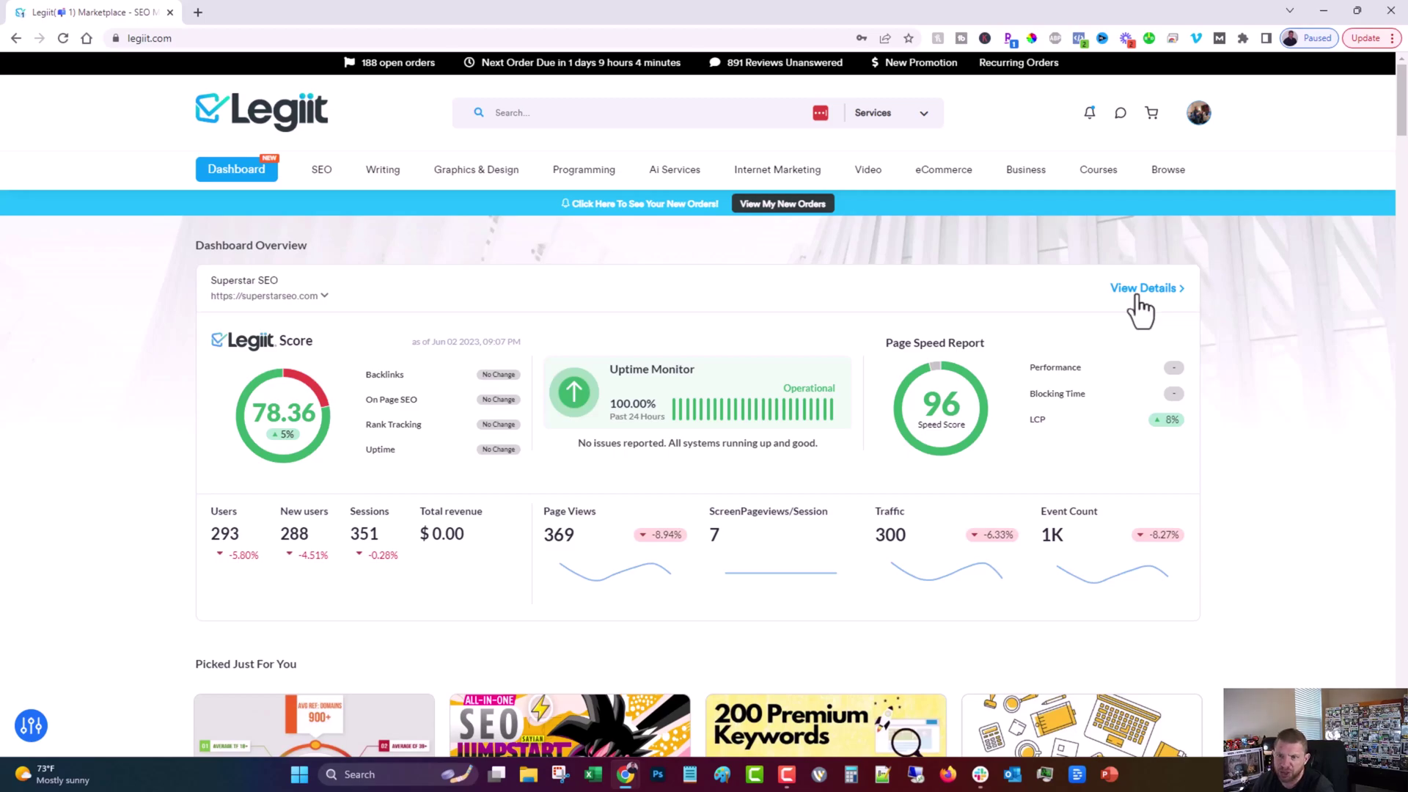
Open the site's full Superstar SEO dashboard and scroll down to the unconnected Google Search Console card
click(228, 168)
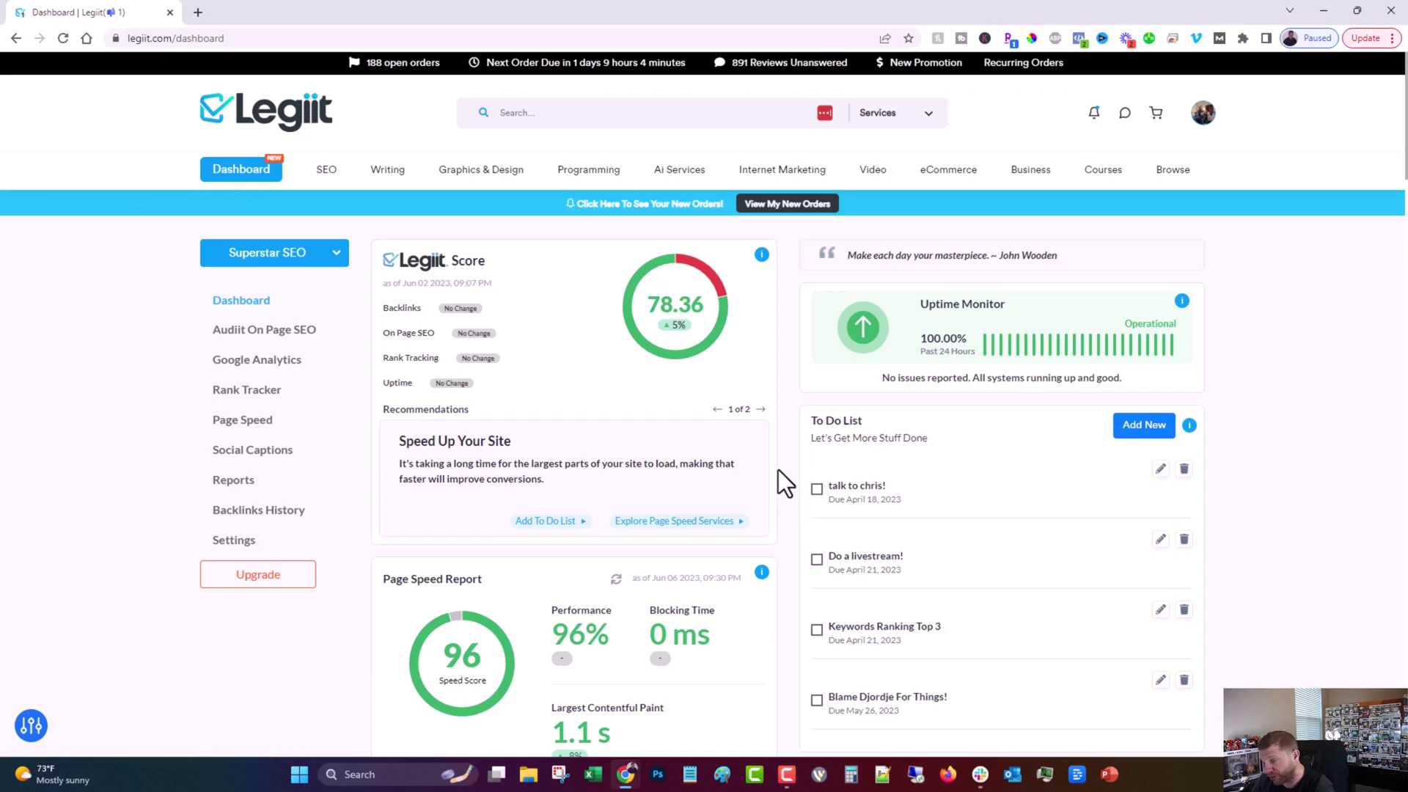
scroll(778, 469, down, 4)
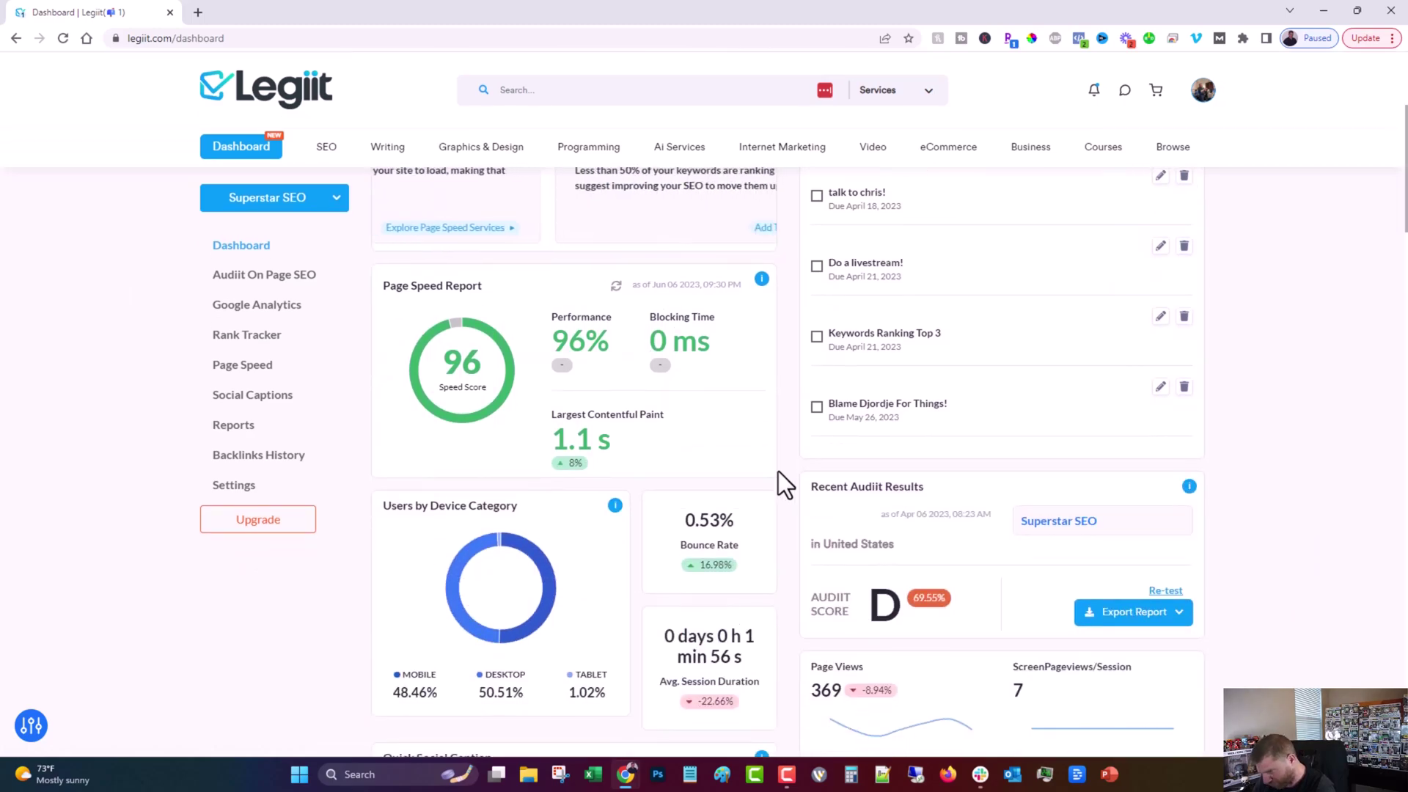
scroll(778, 471, down, 5)
scroll(778, 473, up, 5)
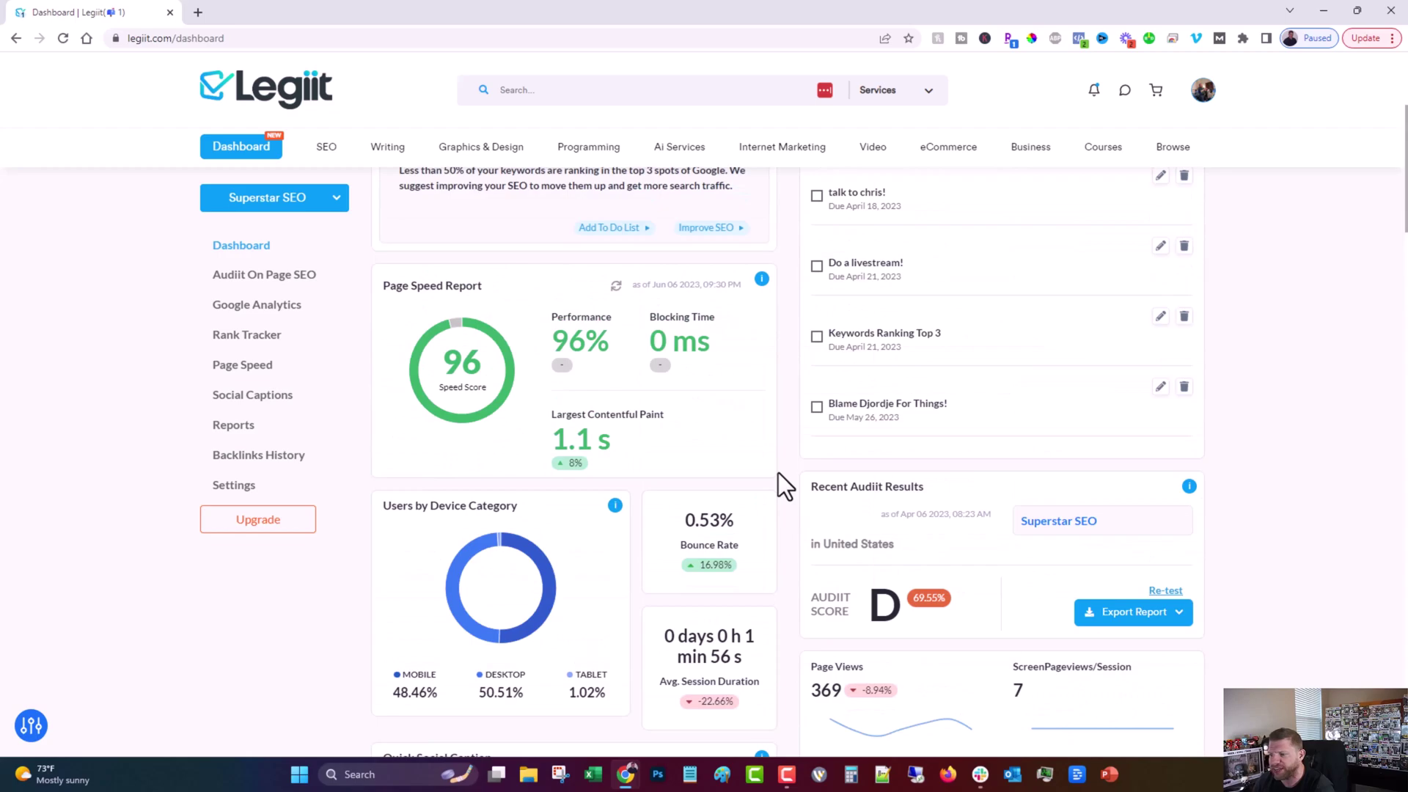
scroll(777, 473, up, 4)
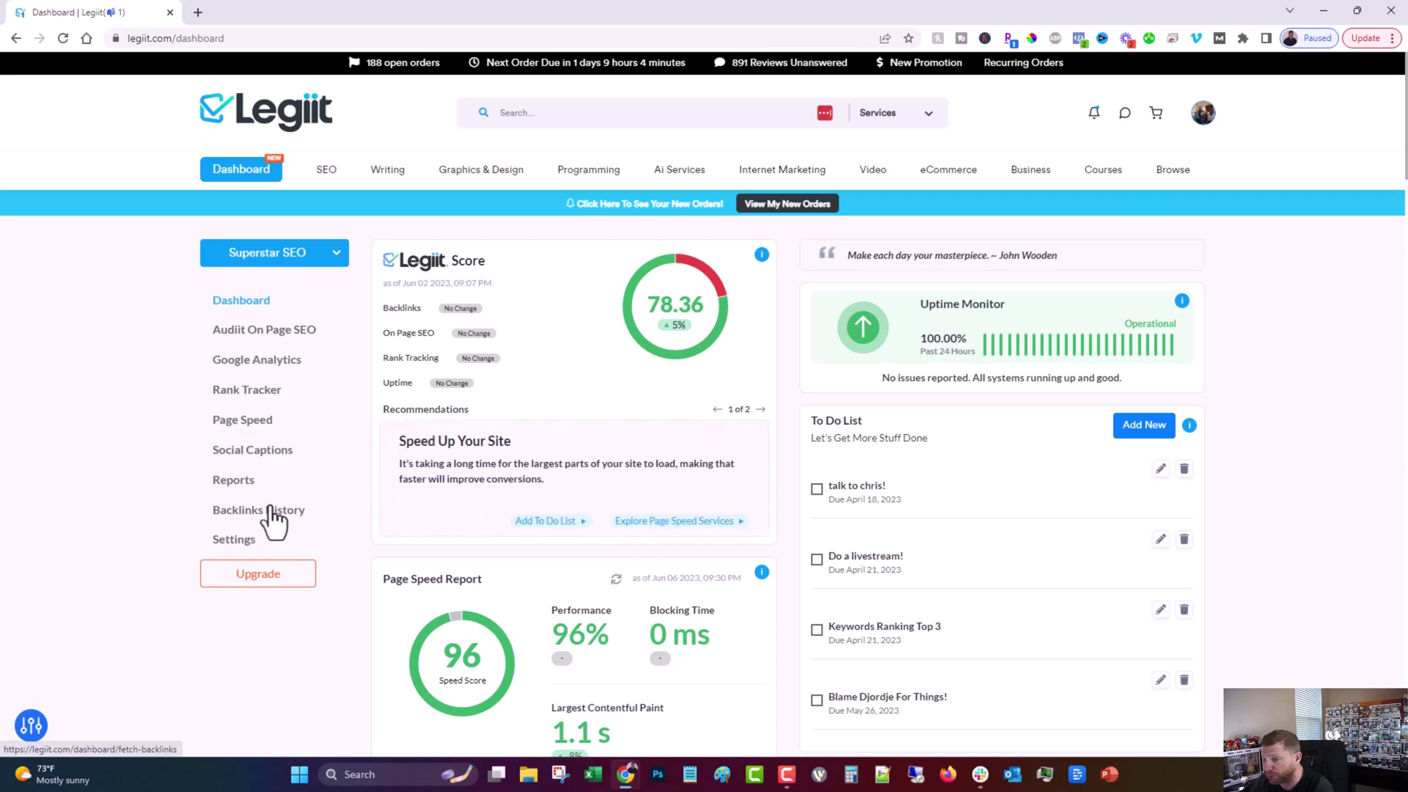
scroll(286, 506, down, 4)
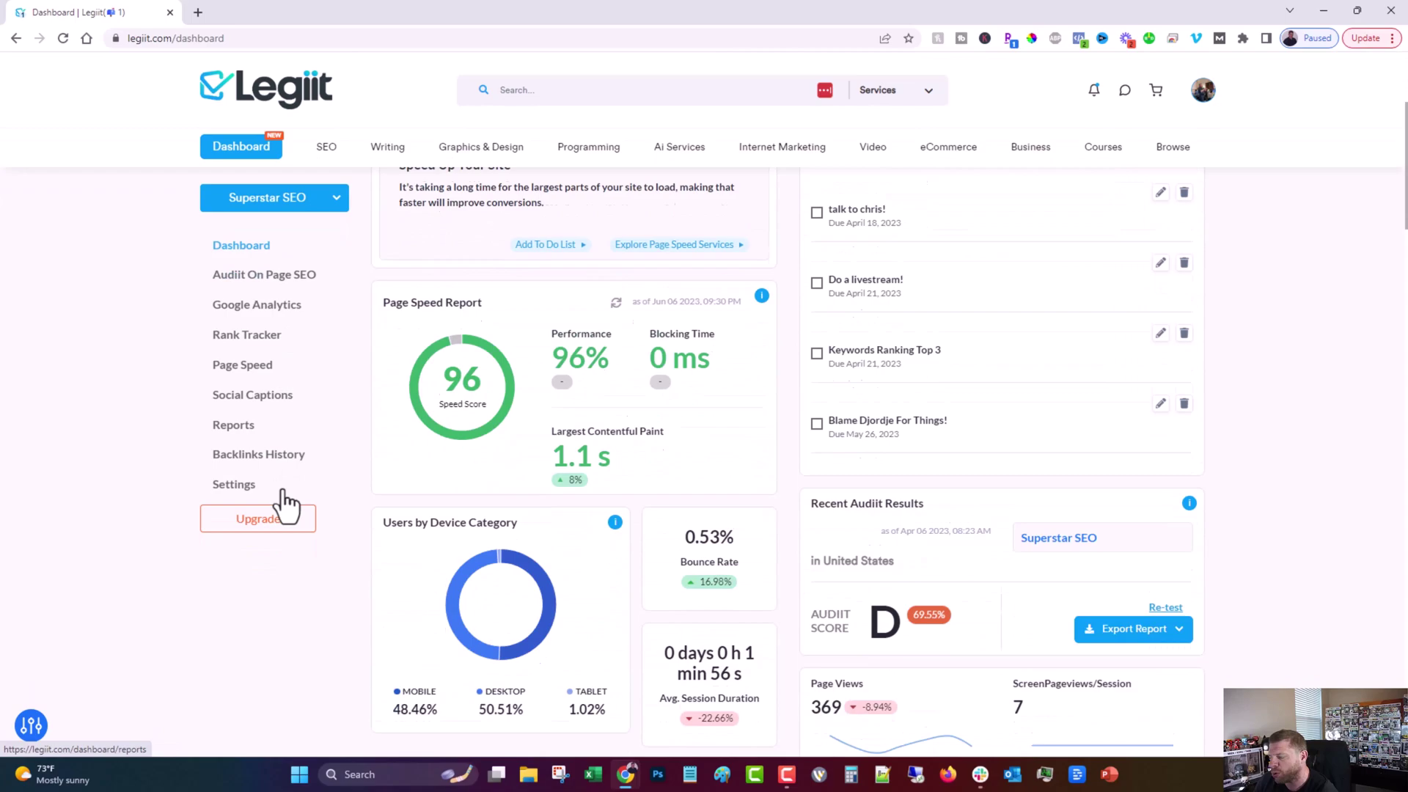
scroll(286, 506, down, 12)
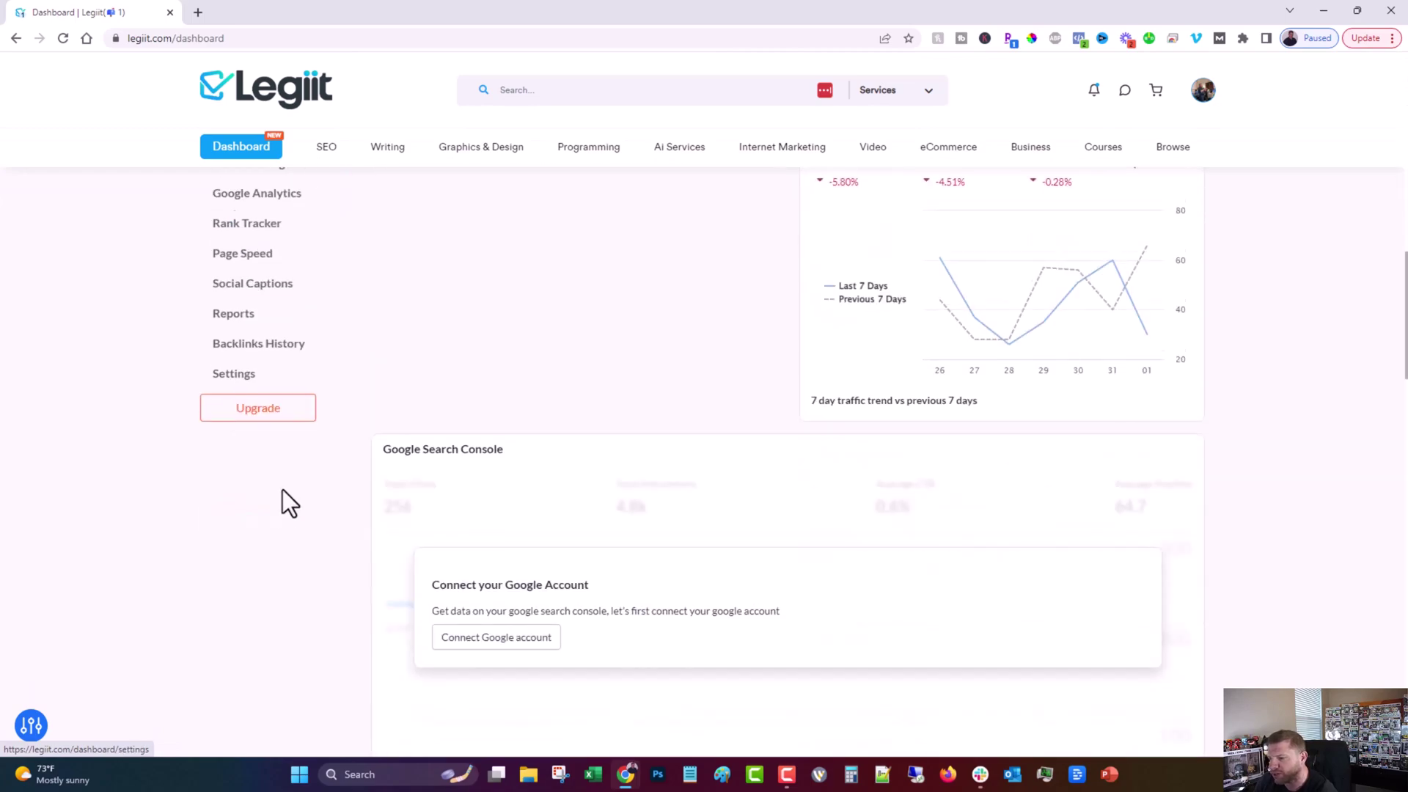
scroll(283, 490, down, 1)
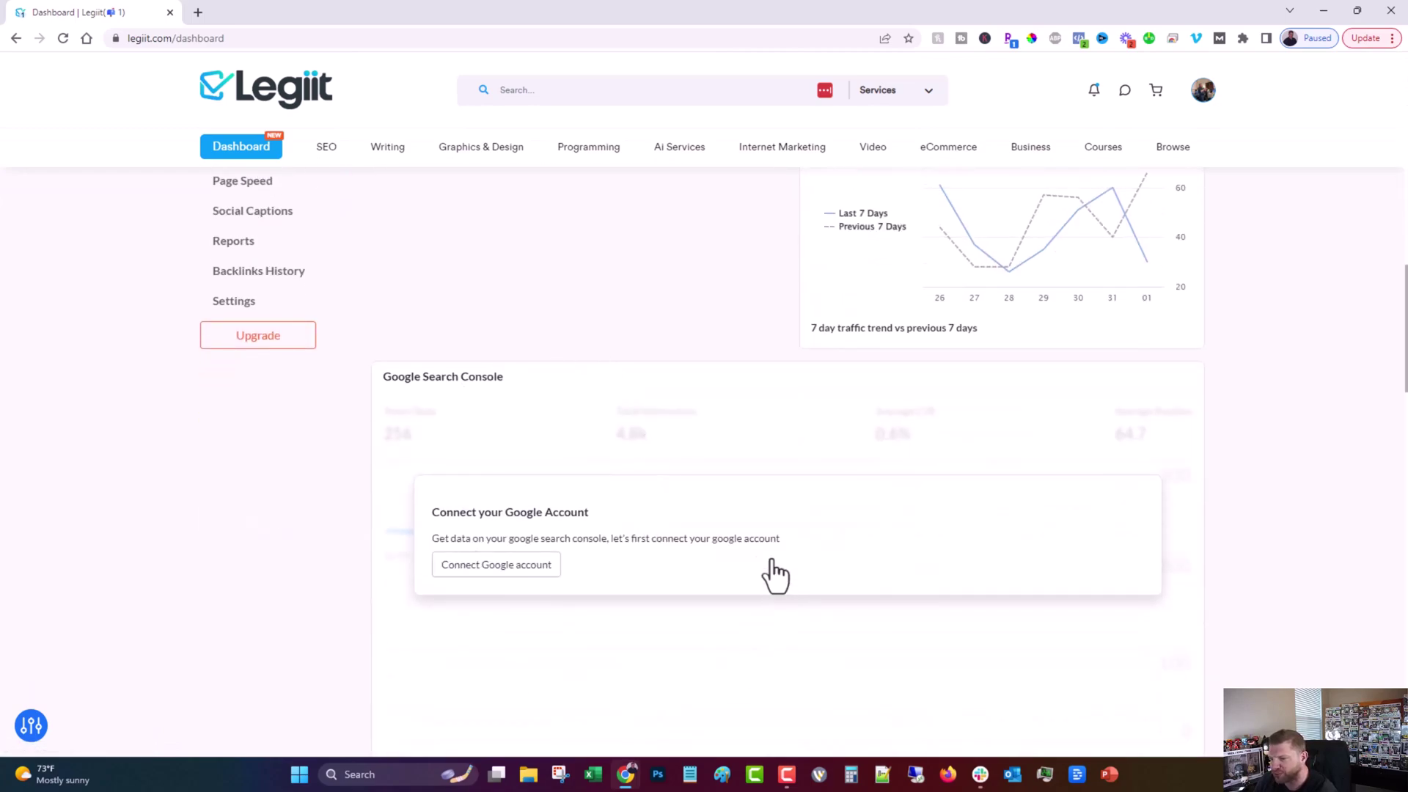
scroll(726, 437, down, 2)
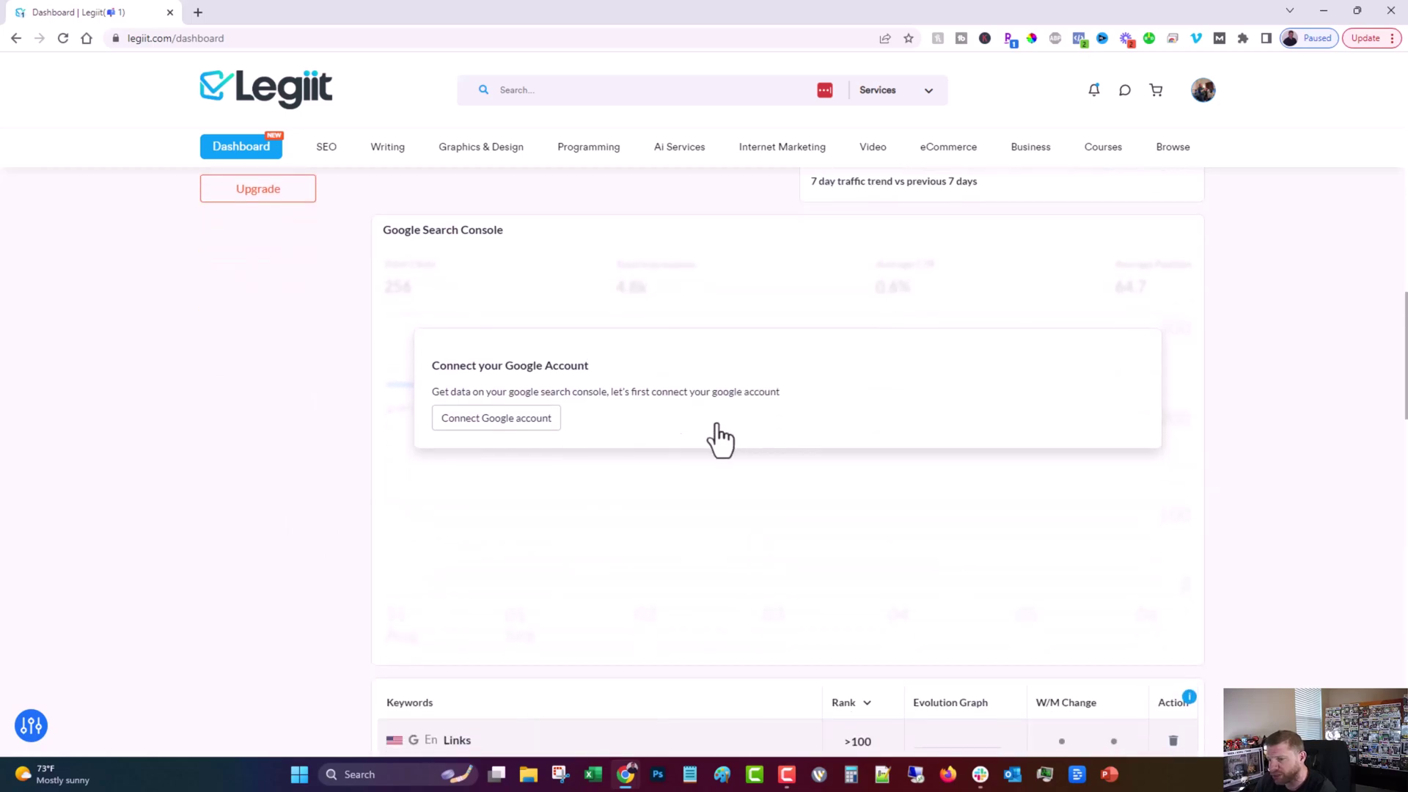
Connect the Google account for Search Console, approving Legiit GMSD's additional access
click(492, 420)
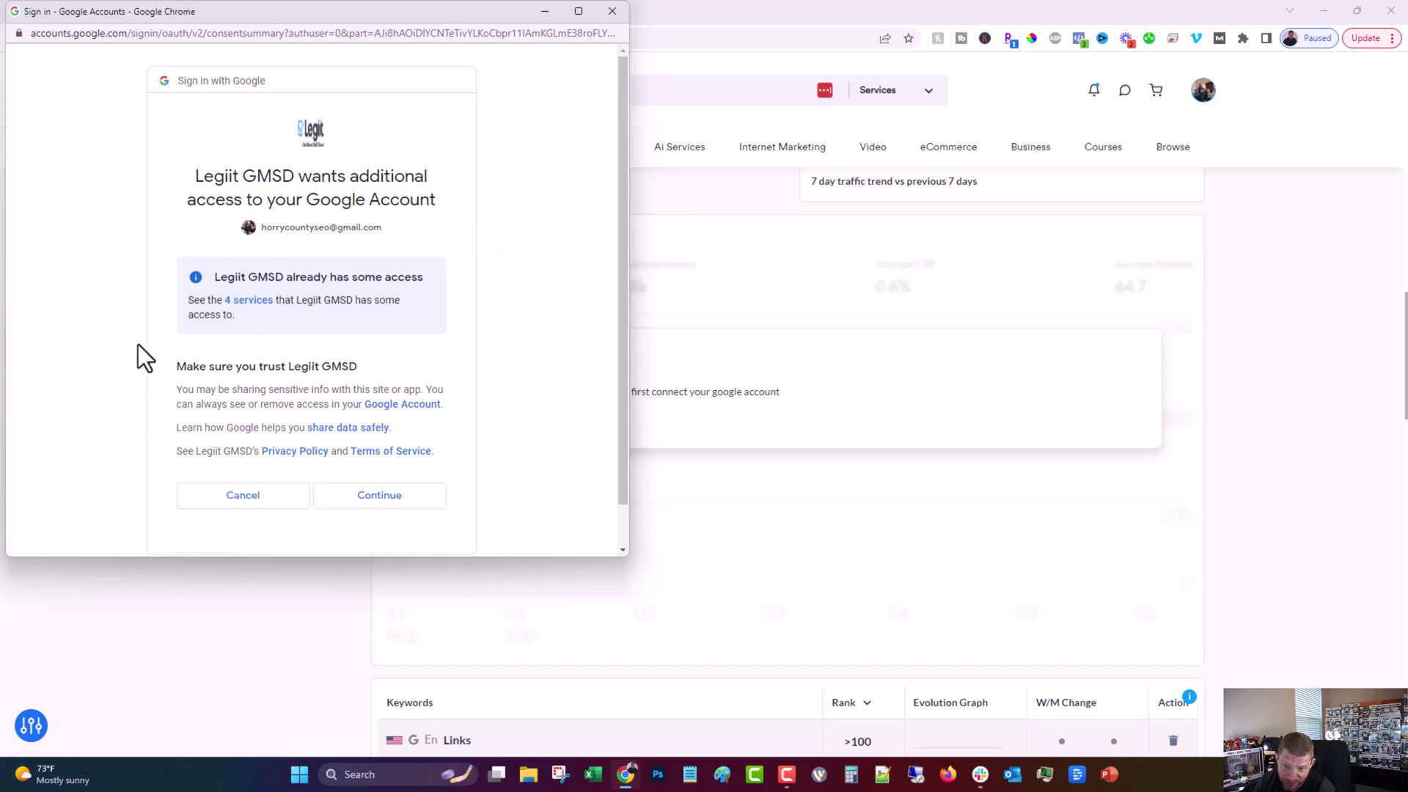
scroll(393, 513, down, 1)
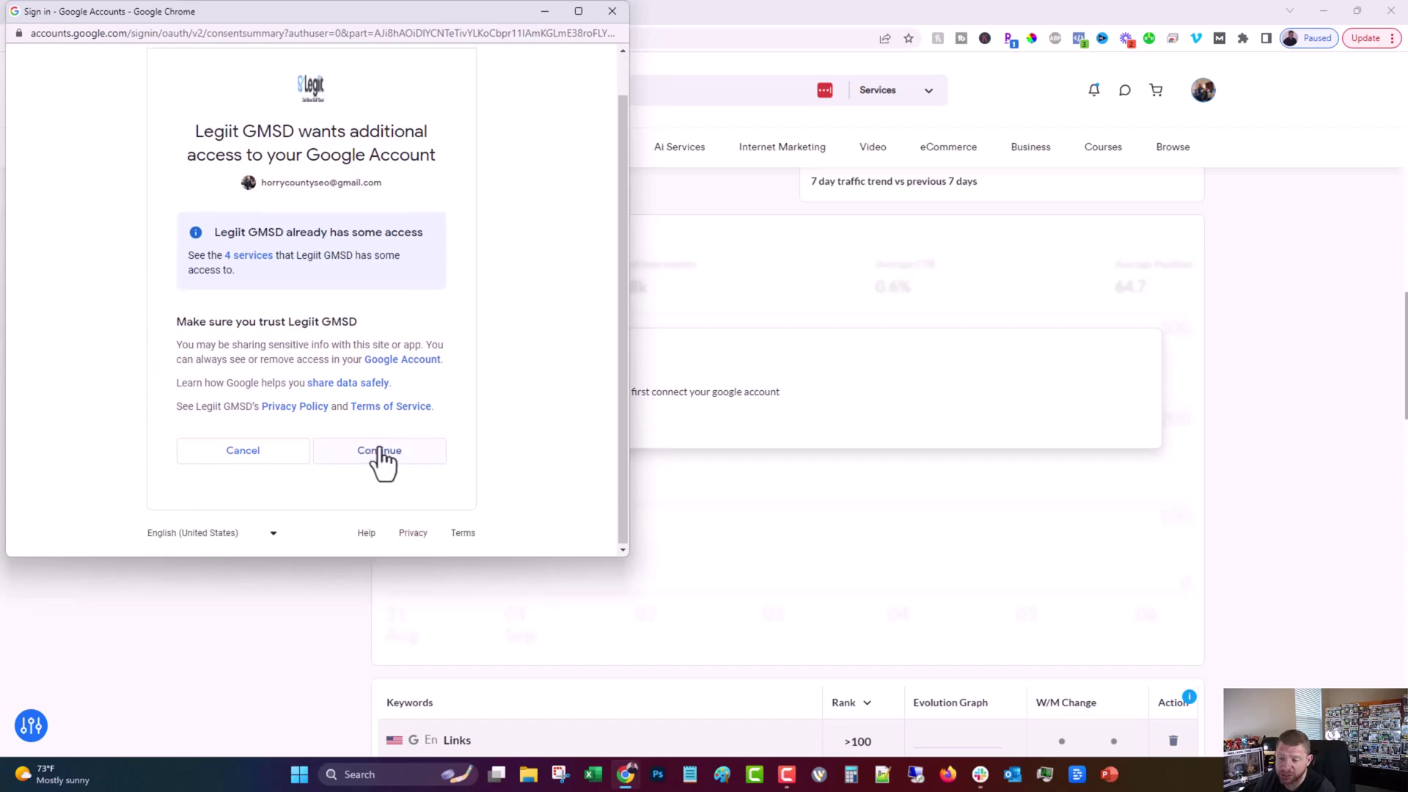
click(376, 469)
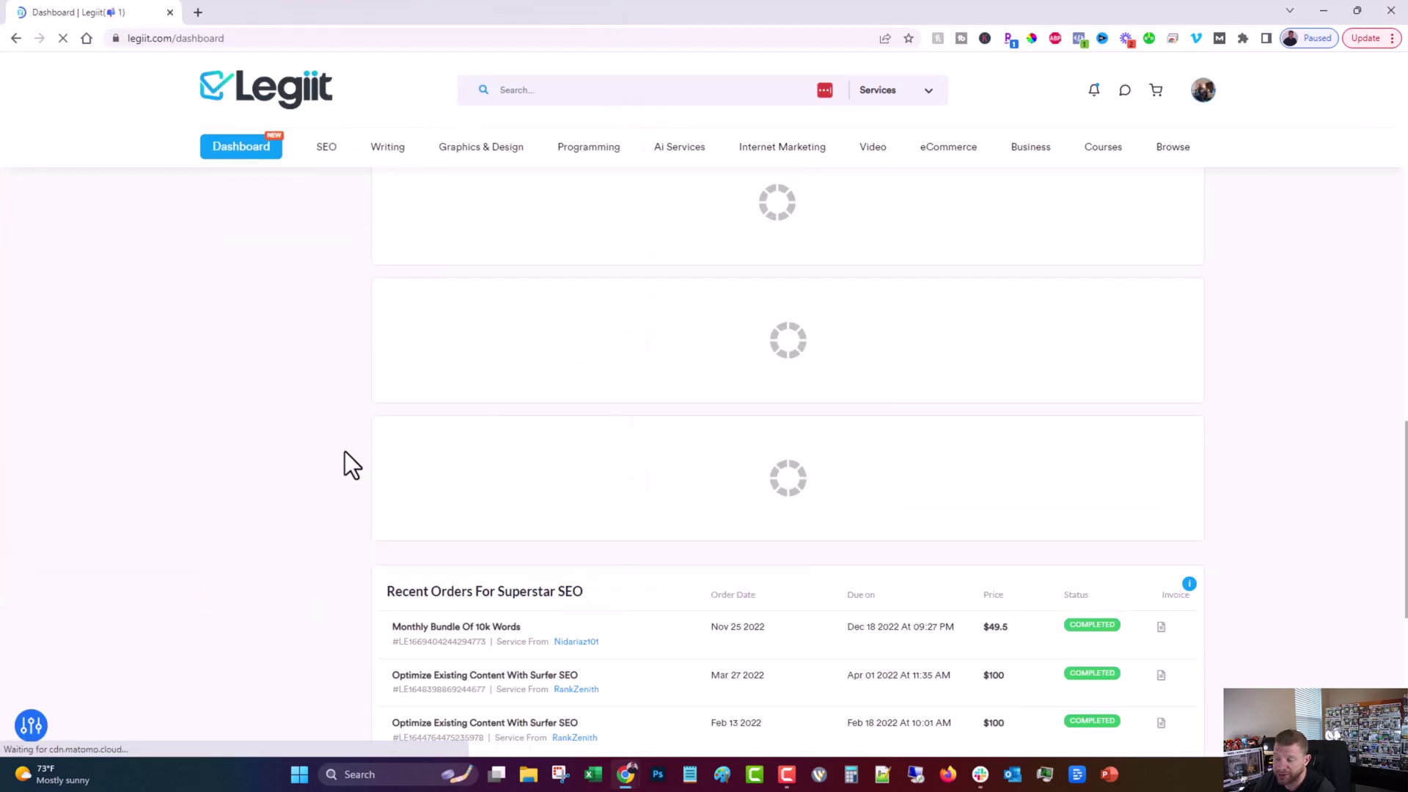
Open the Search Console report (805 clicks, 216.4k impressions, 0.4% CTR) and review its Dates table
scroll(342, 455, up, 7)
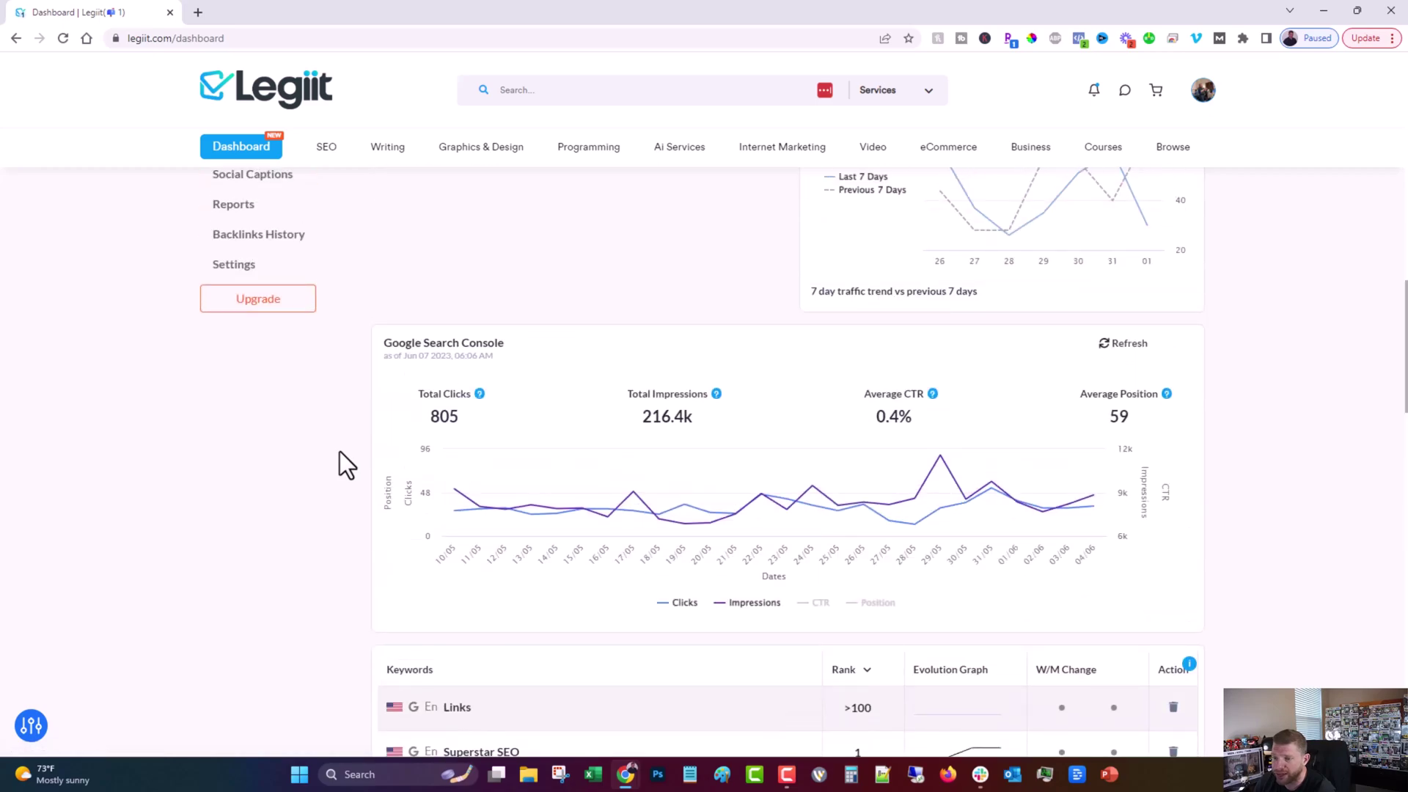
scroll(389, 460, down, 3)
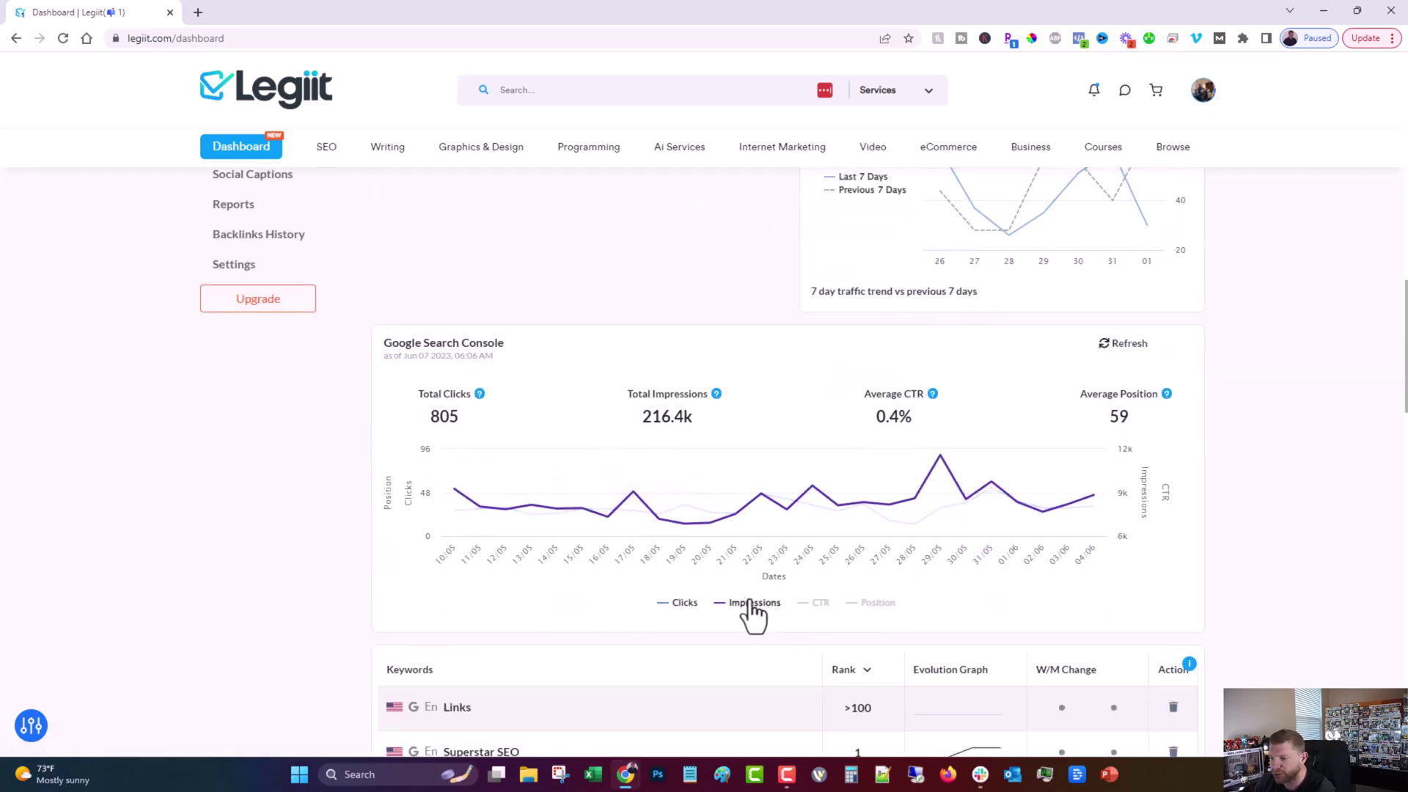
scroll(666, 547, up, 5)
click(270, 335)
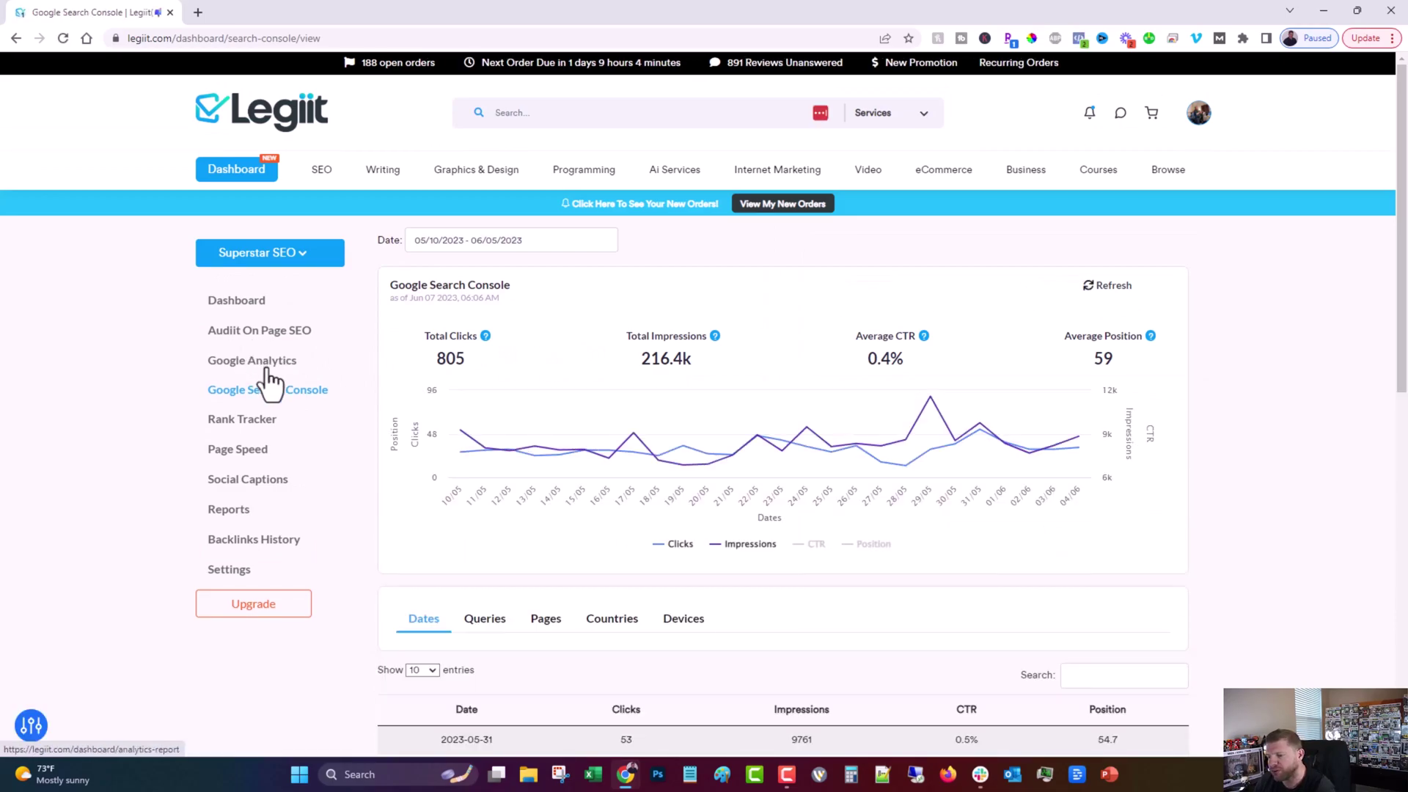
scroll(270, 380, down, 4)
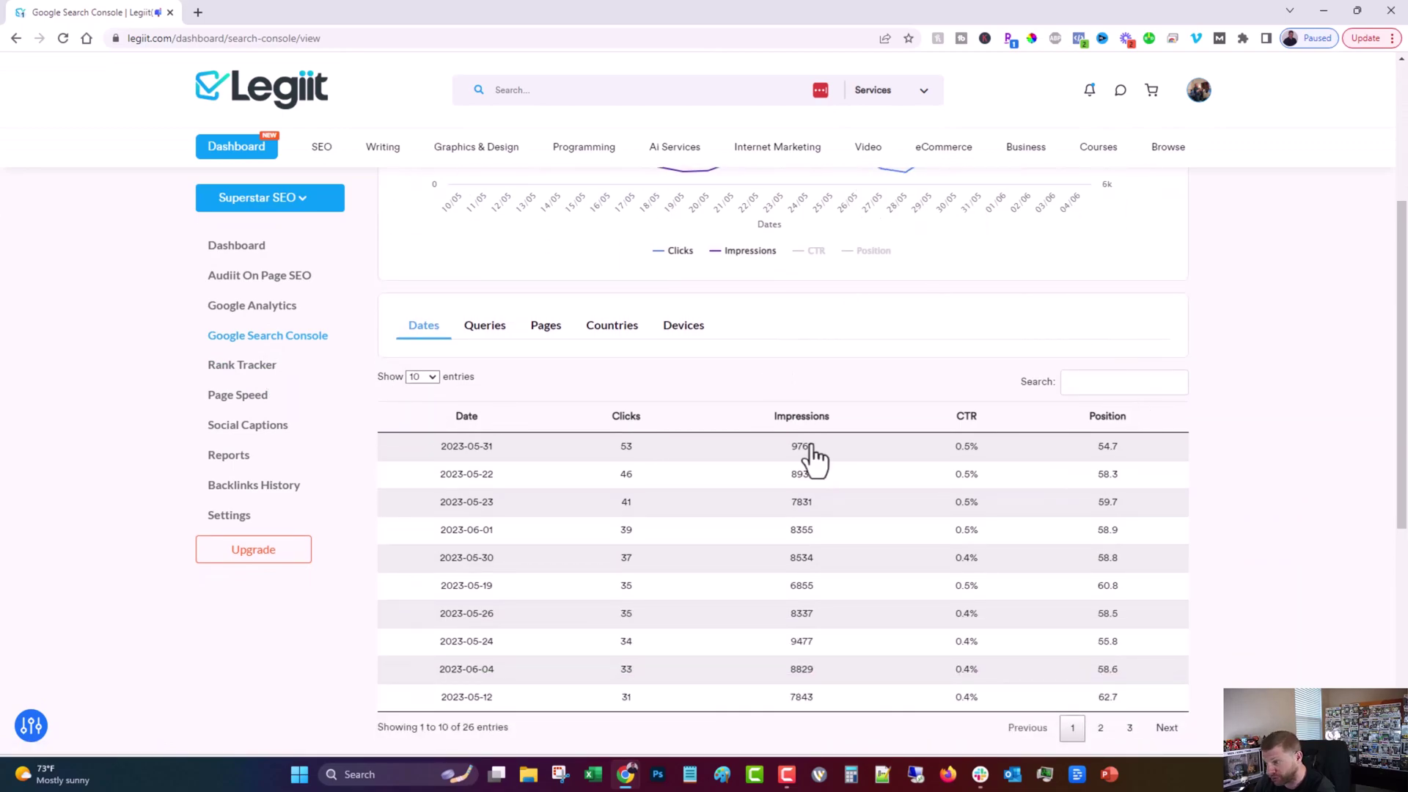
scroll(953, 440, up, 3)
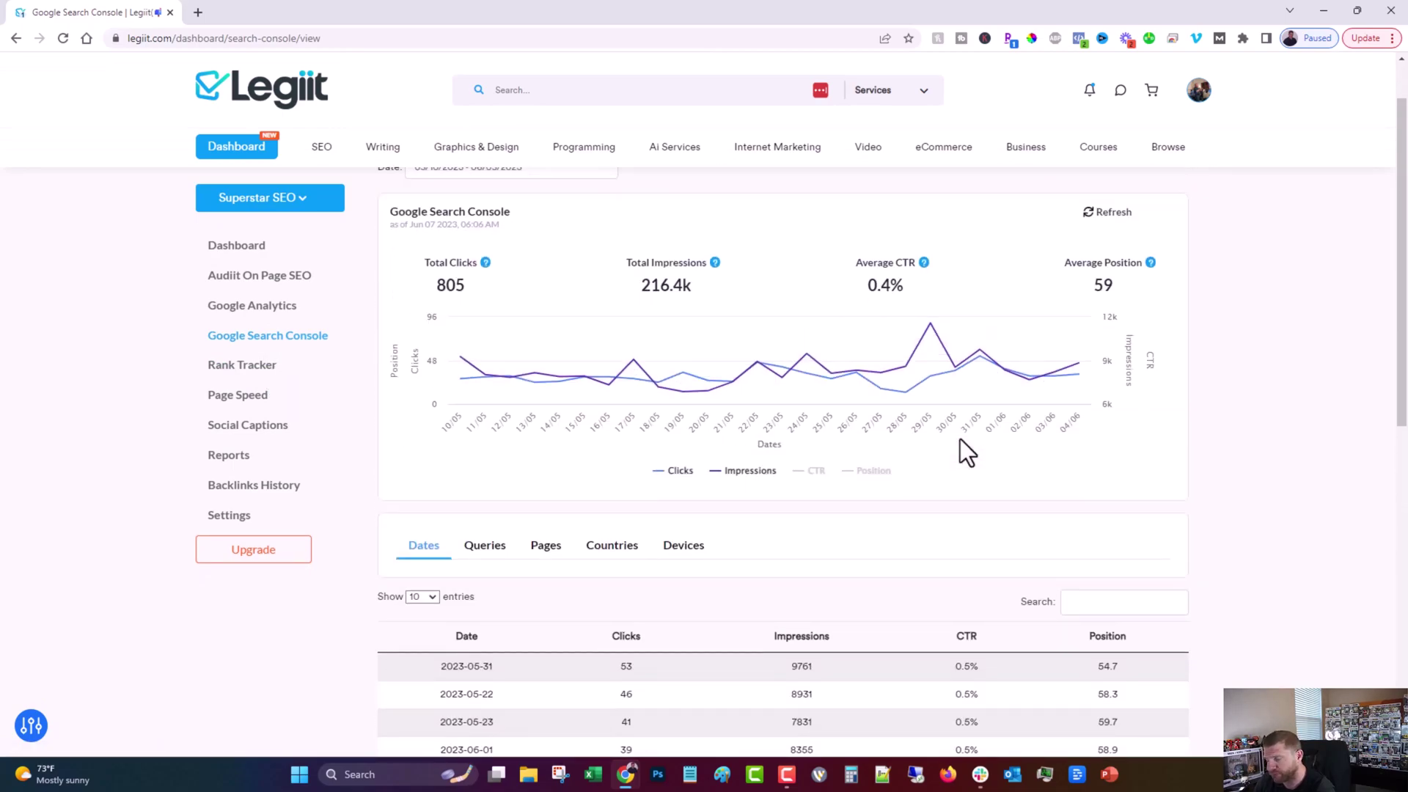
scroll(961, 439, down, 1)
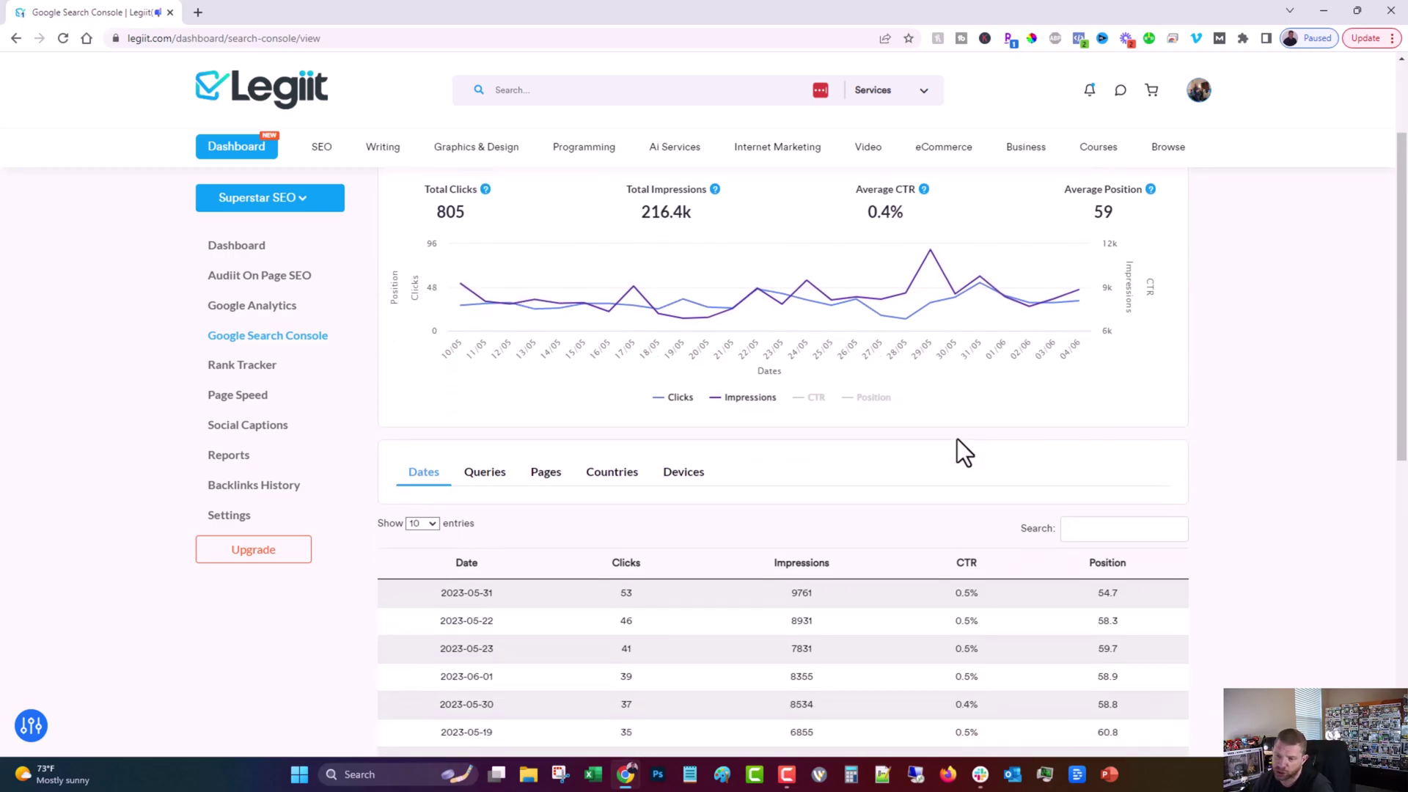
View the Search Console data by Pages, then switch to the Queries list of 1,000 entries
click(543, 476)
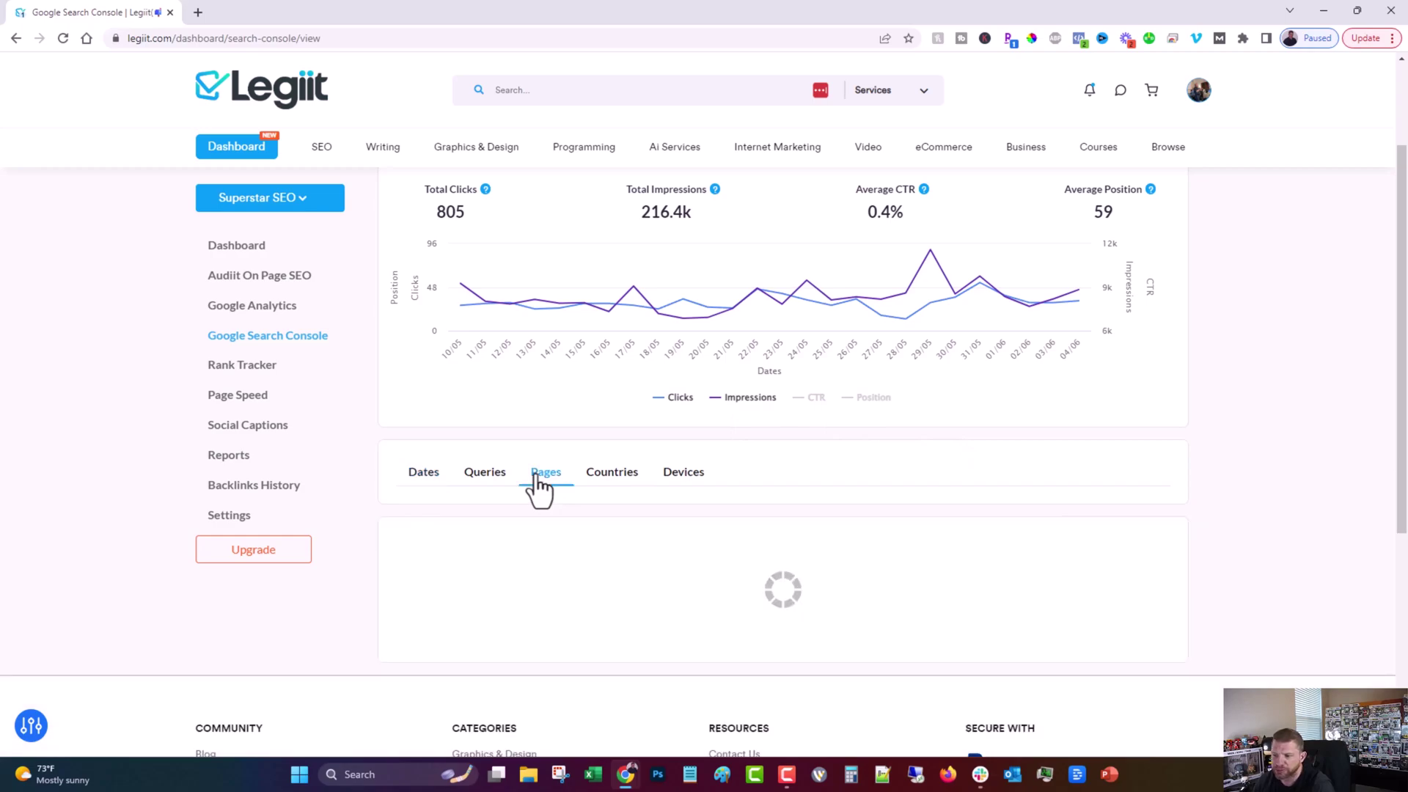
scroll(898, 510, down, 2)
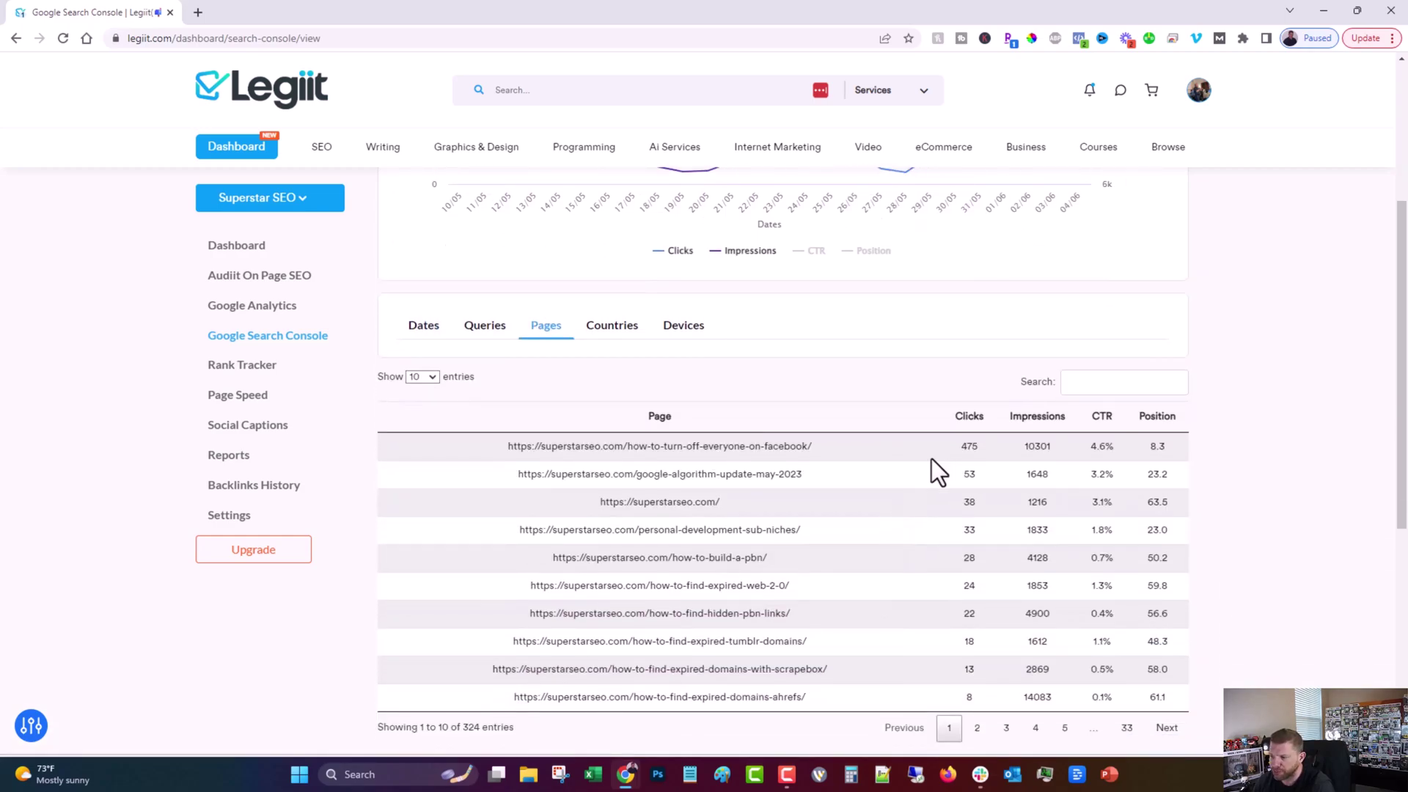
scroll(909, 469, down, 1)
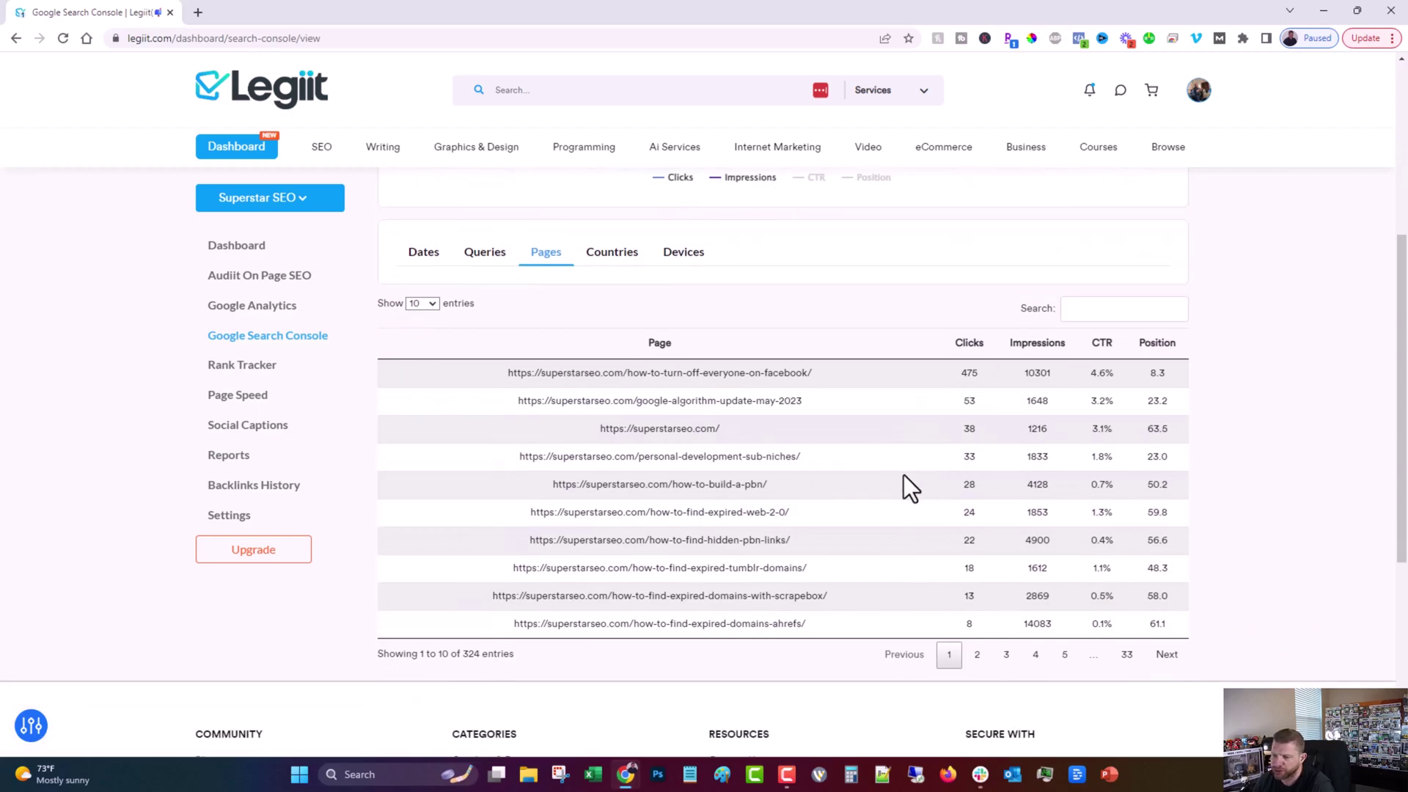
click(484, 265)
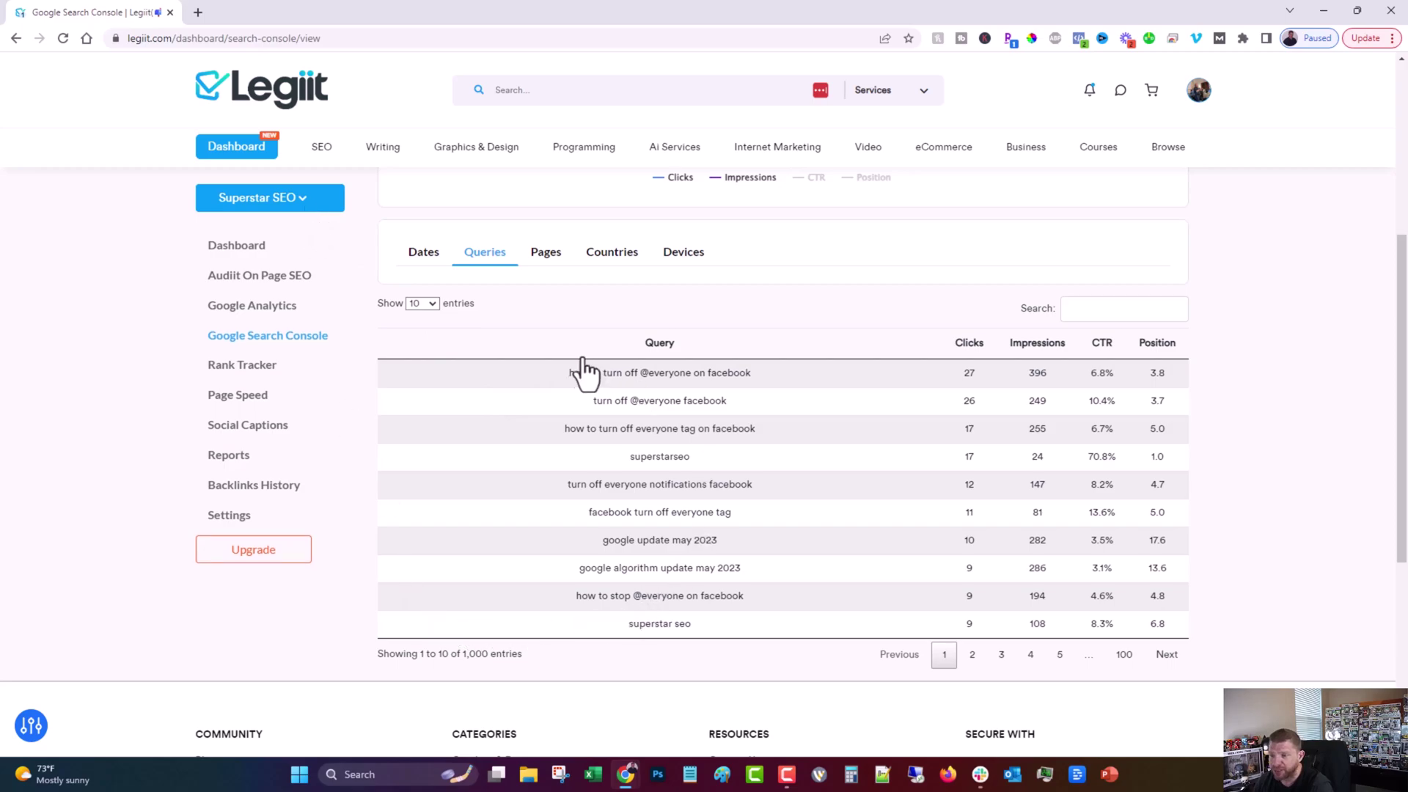
Select several query texts, including 'google update may 2023', and dismiss the context menu
drag(560, 372, 819, 380)
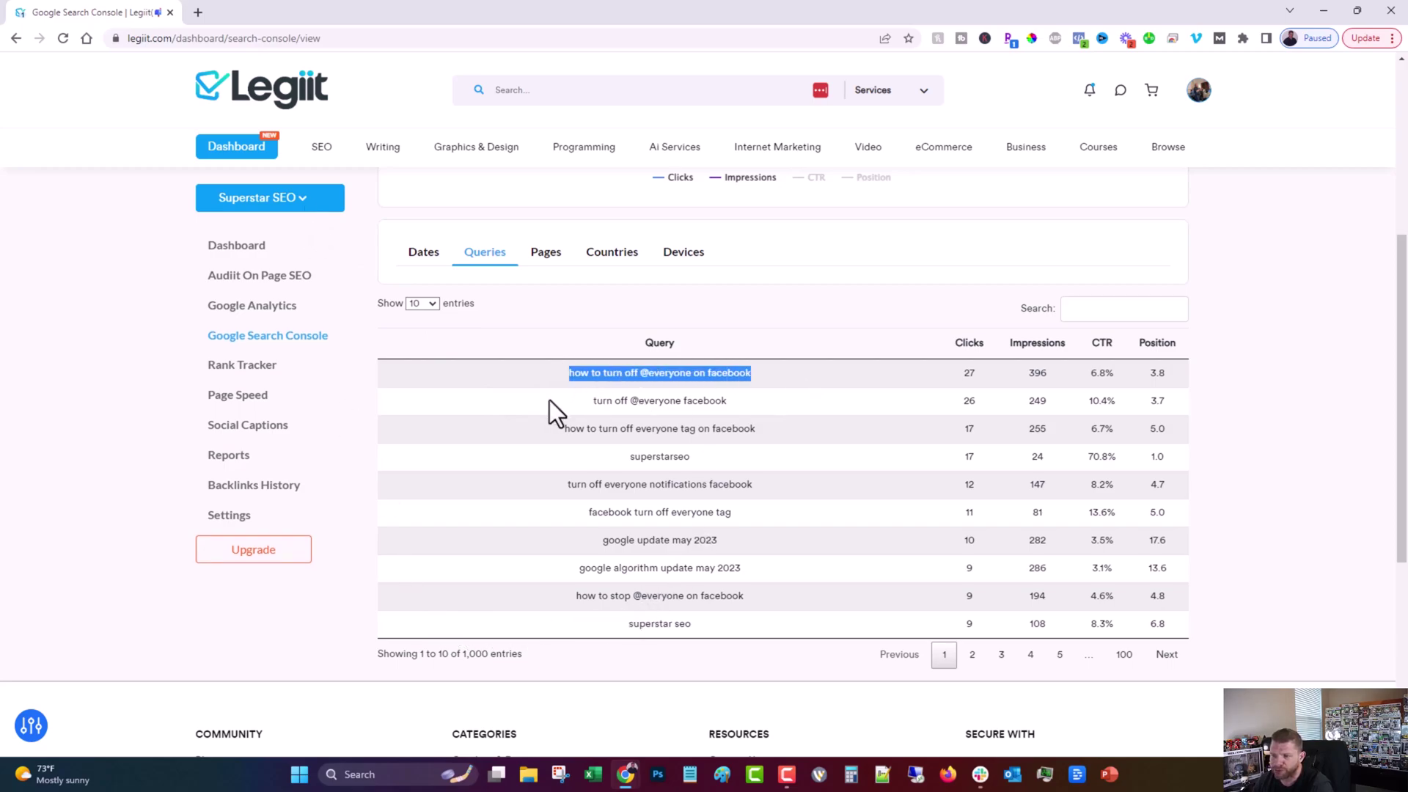
drag(549, 399, 517, 421)
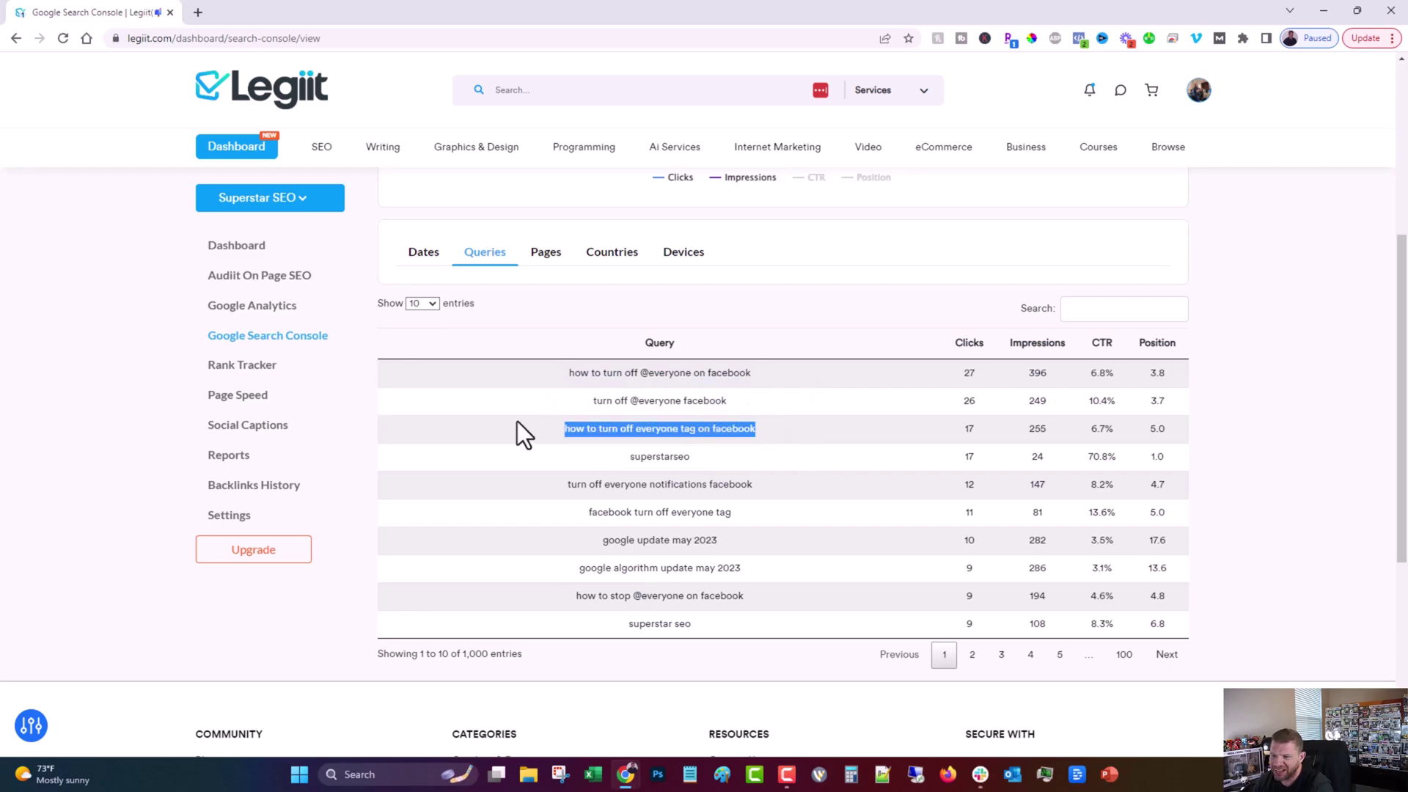
click(517, 421)
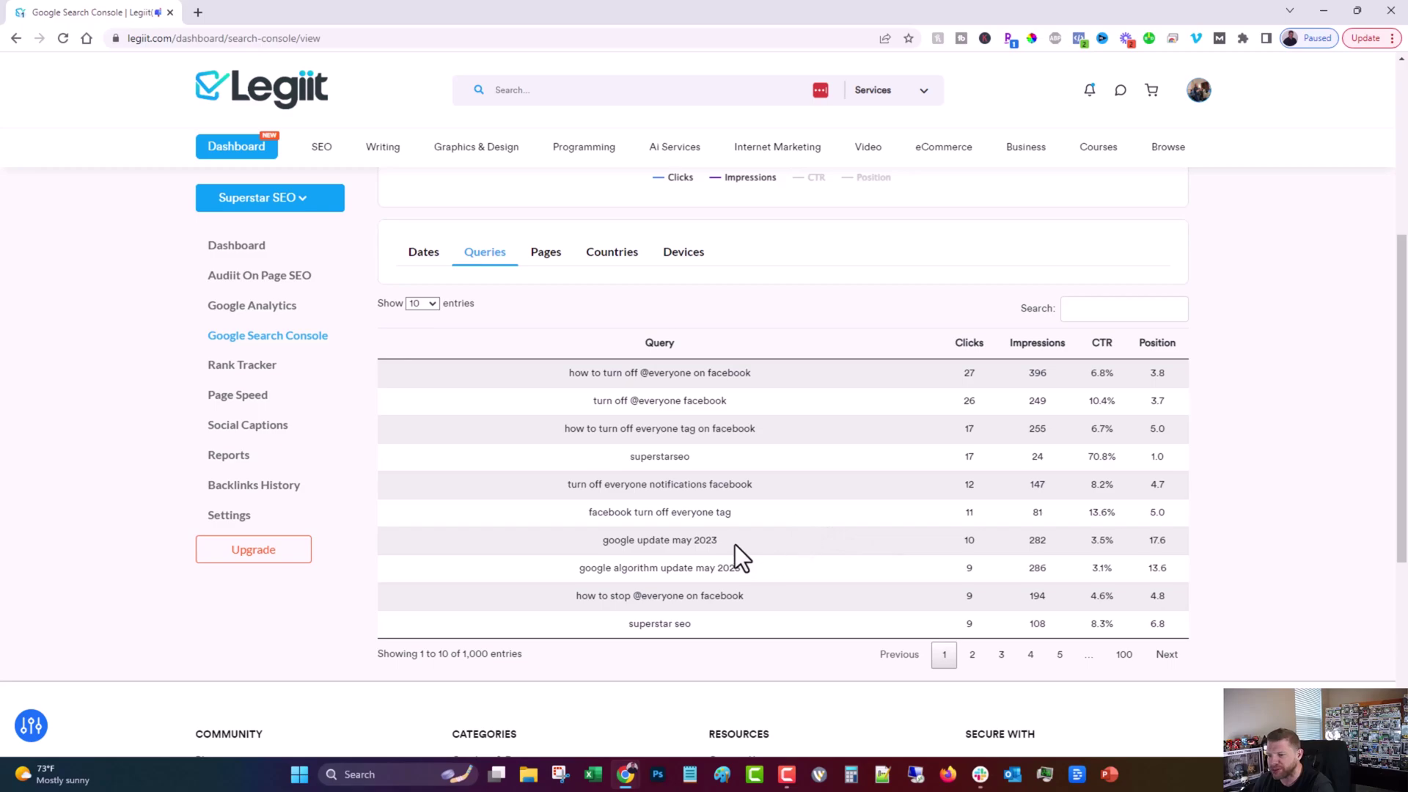
drag(735, 544, 583, 539)
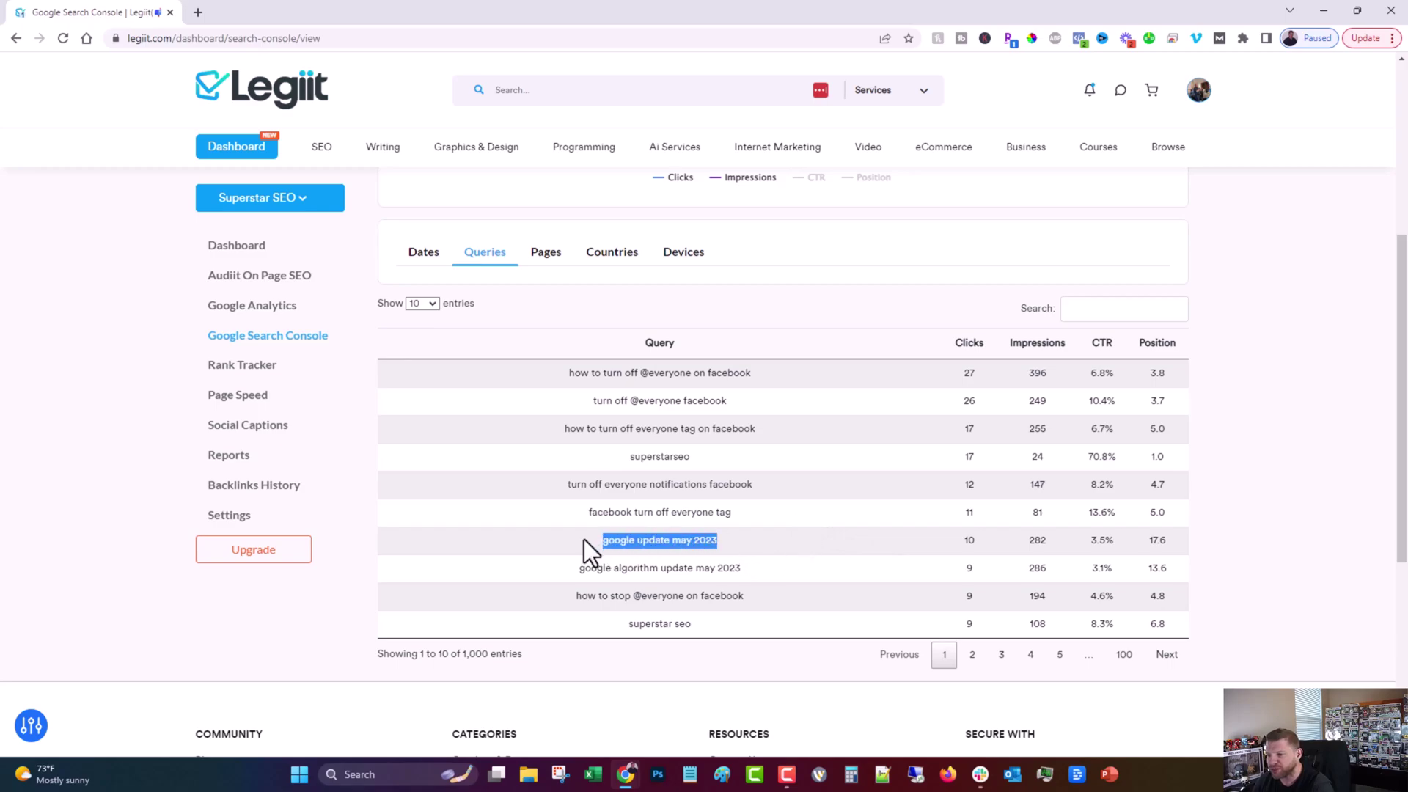
right_click(660, 541)
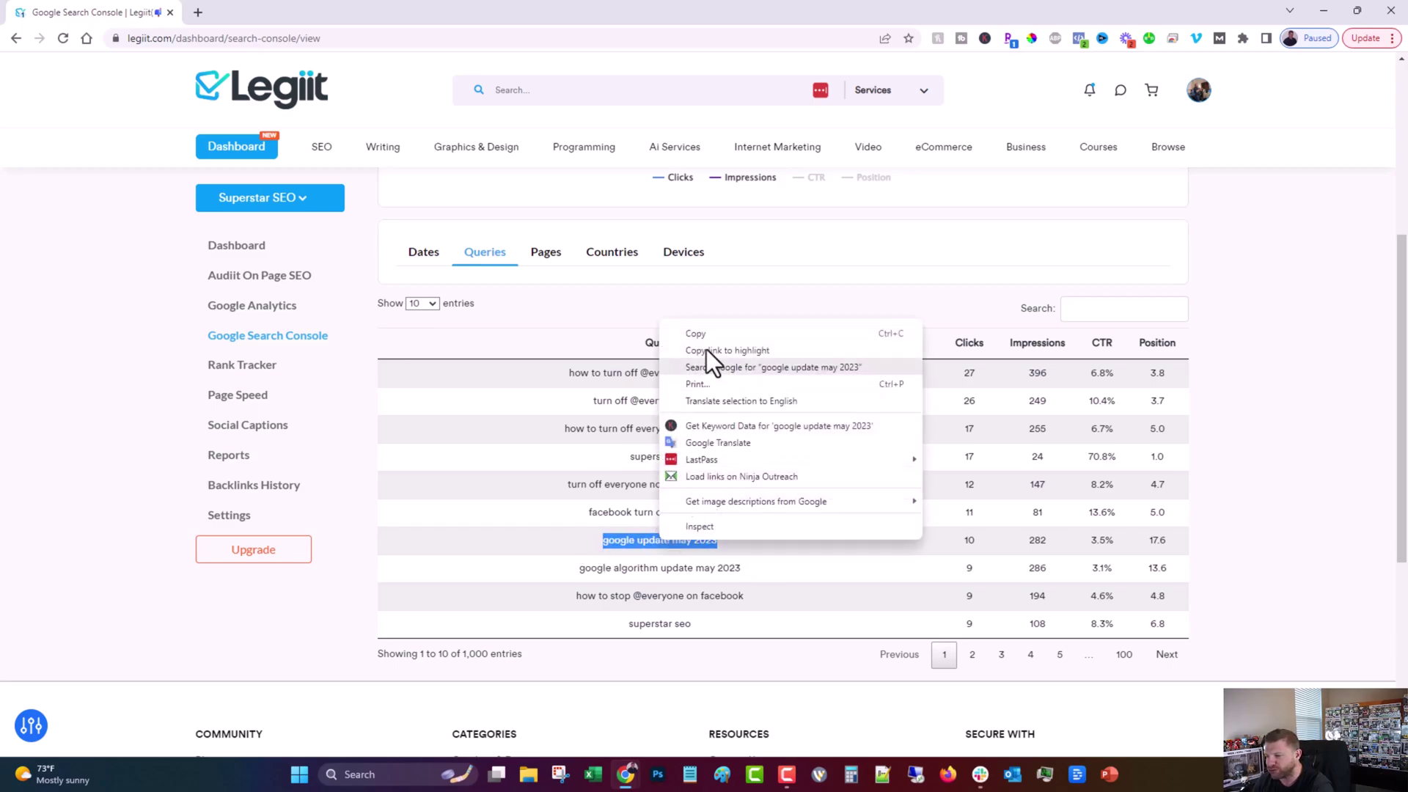
click(539, 486)
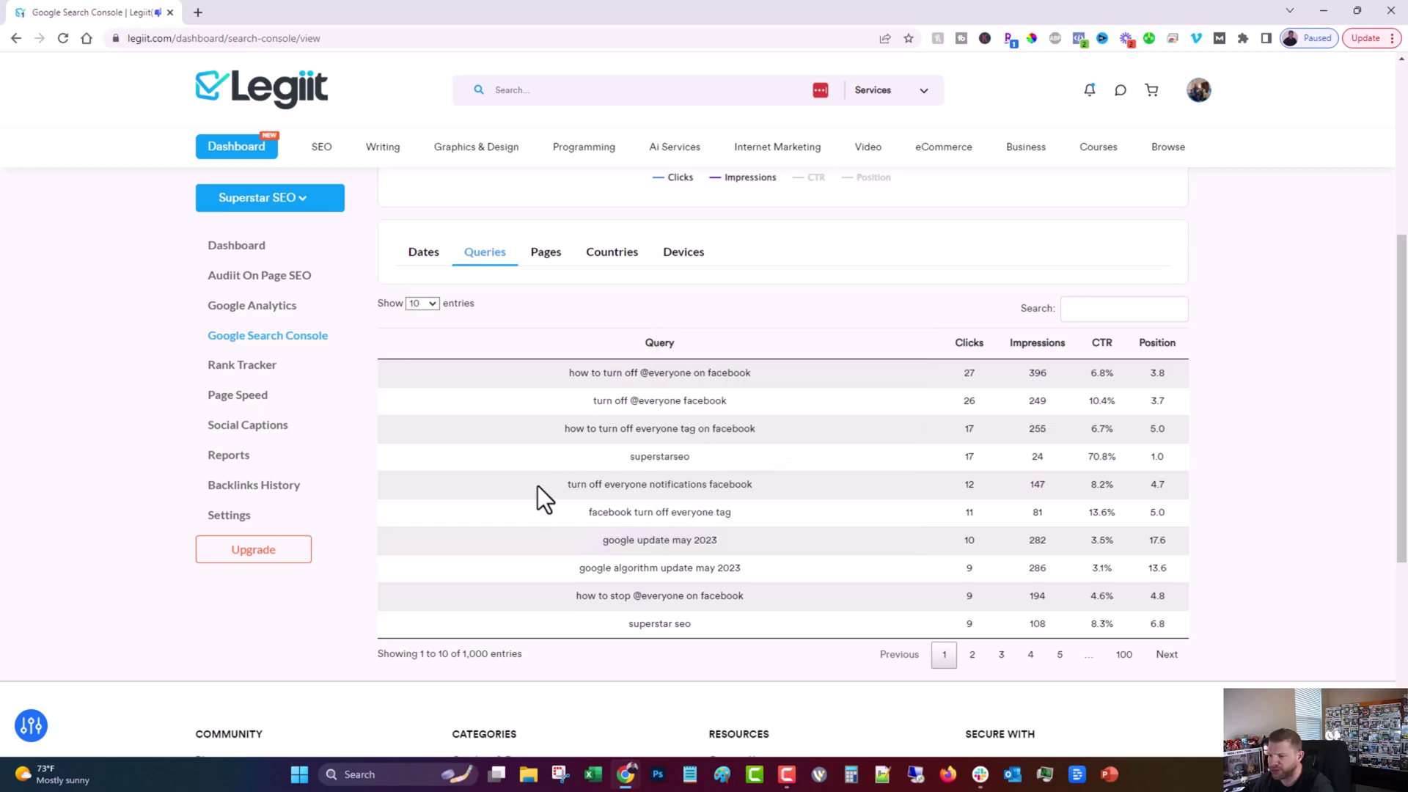
Page the query table to its third page, entries 21–30, then open the campaign list
click(971, 653)
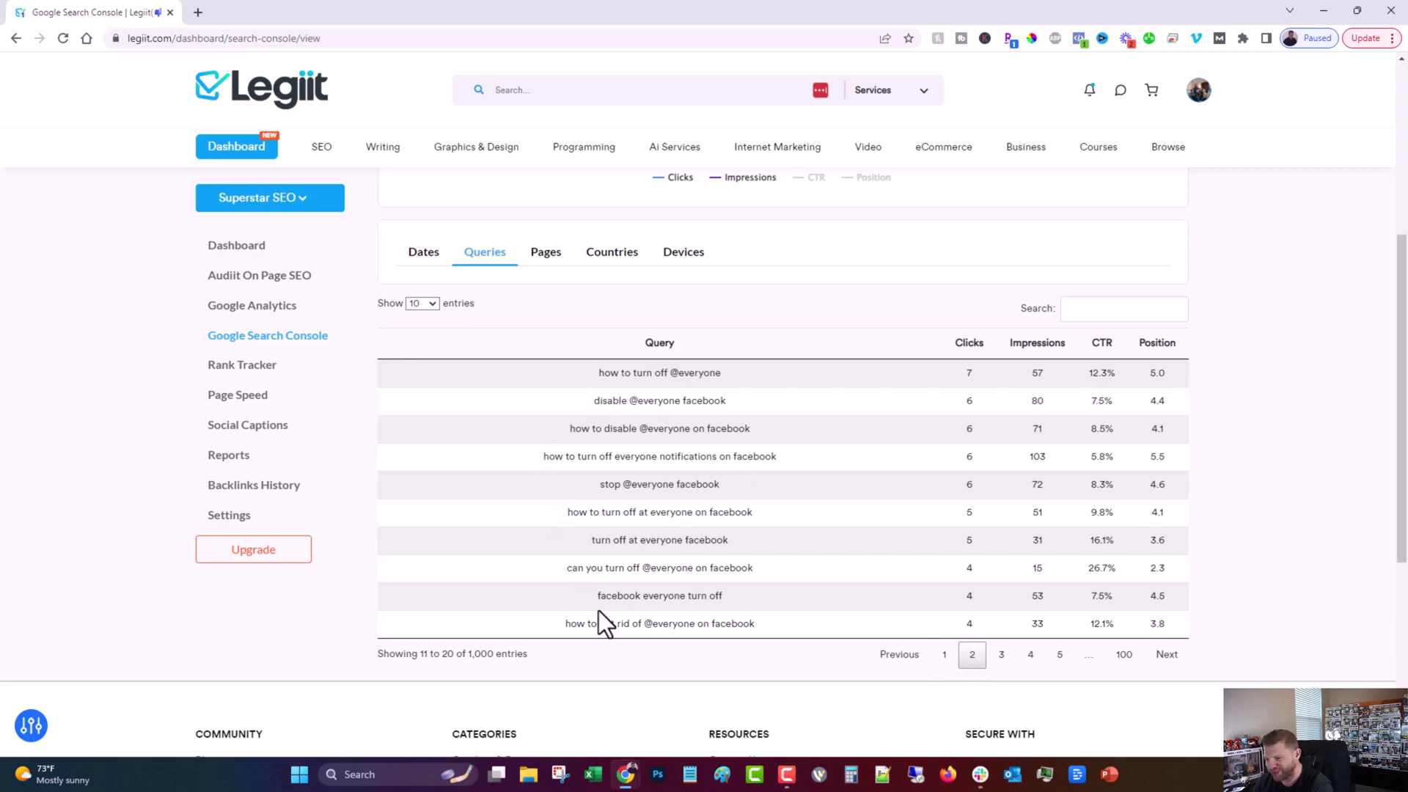
click(1001, 655)
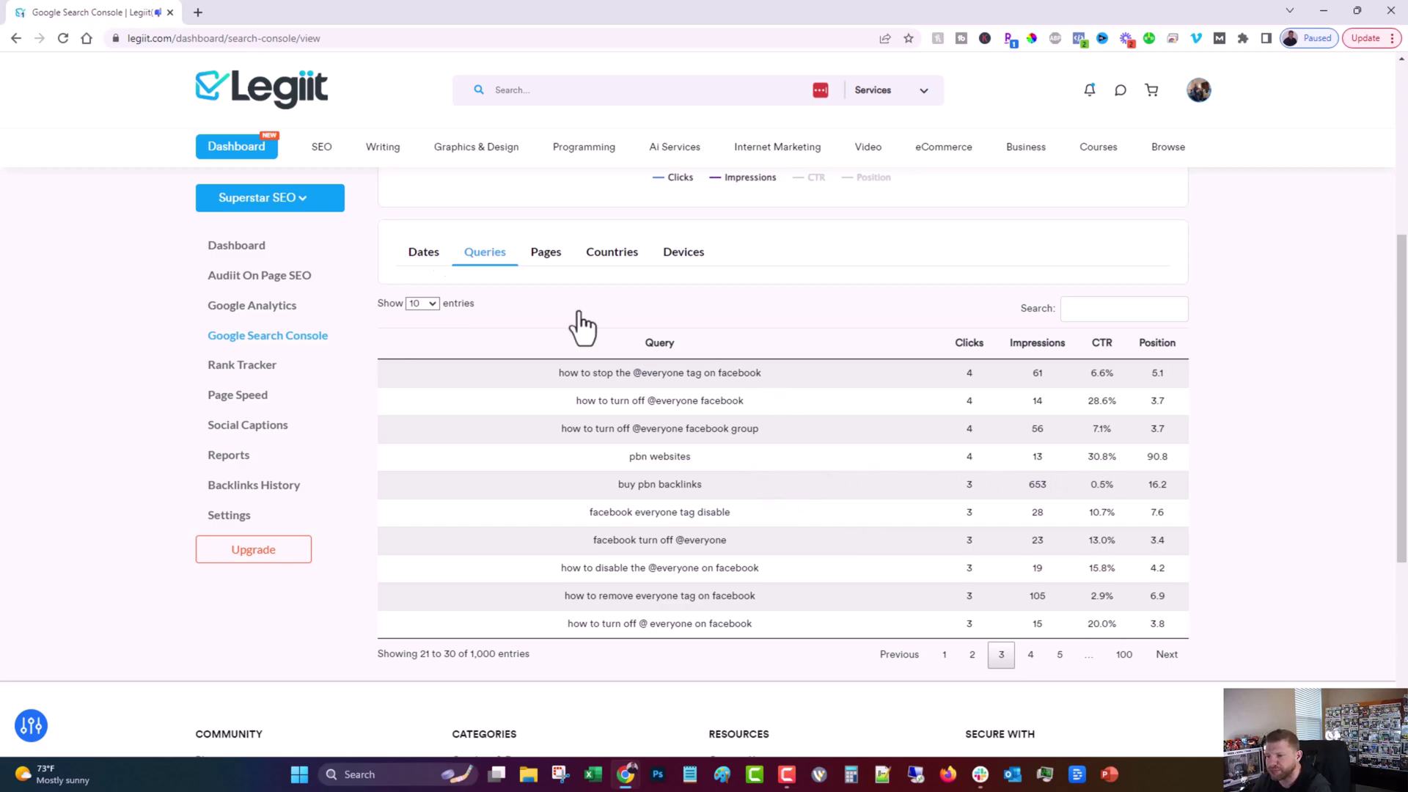
click(325, 198)
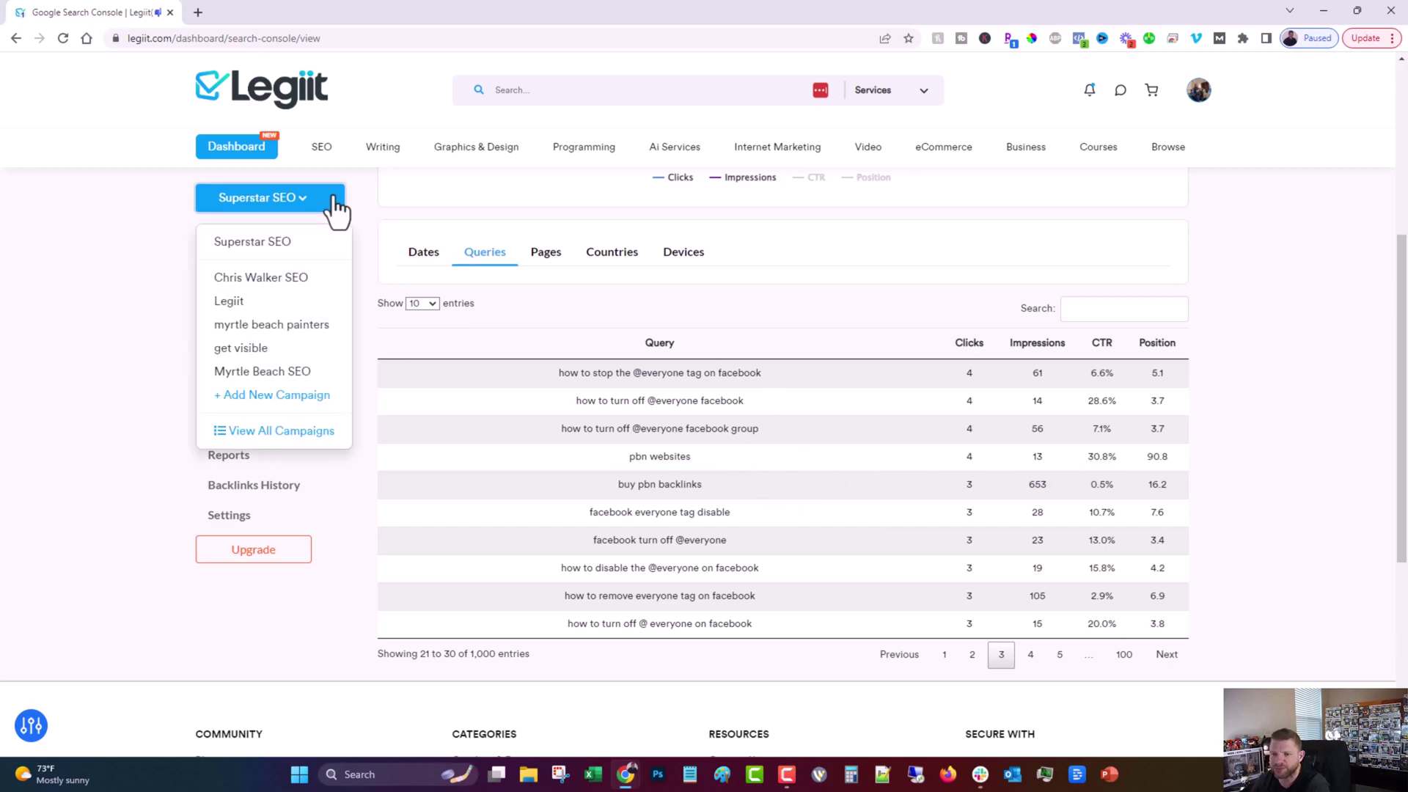
Return to the dashboard and open the Google Search Console breakdown by Queries
click(253, 301)
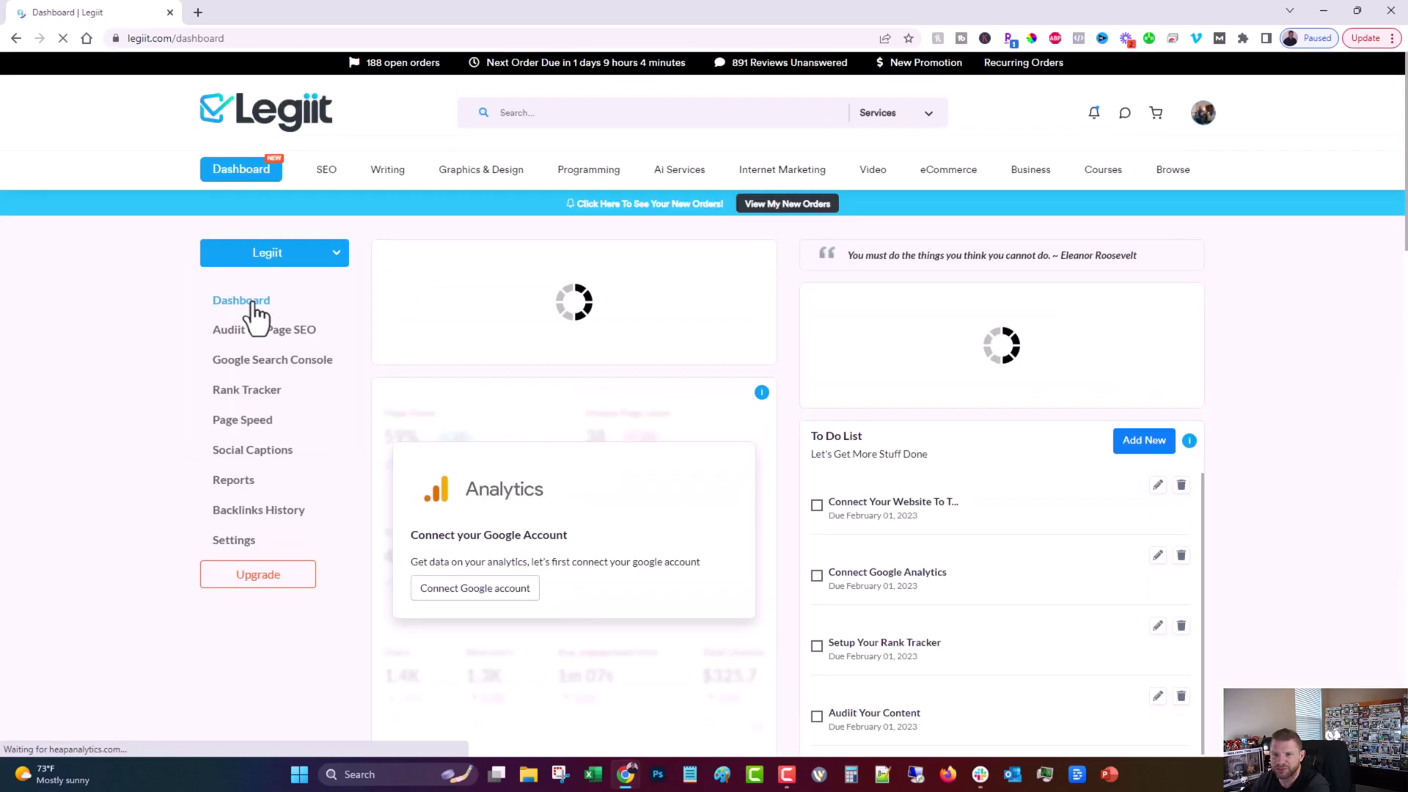
click(269, 365)
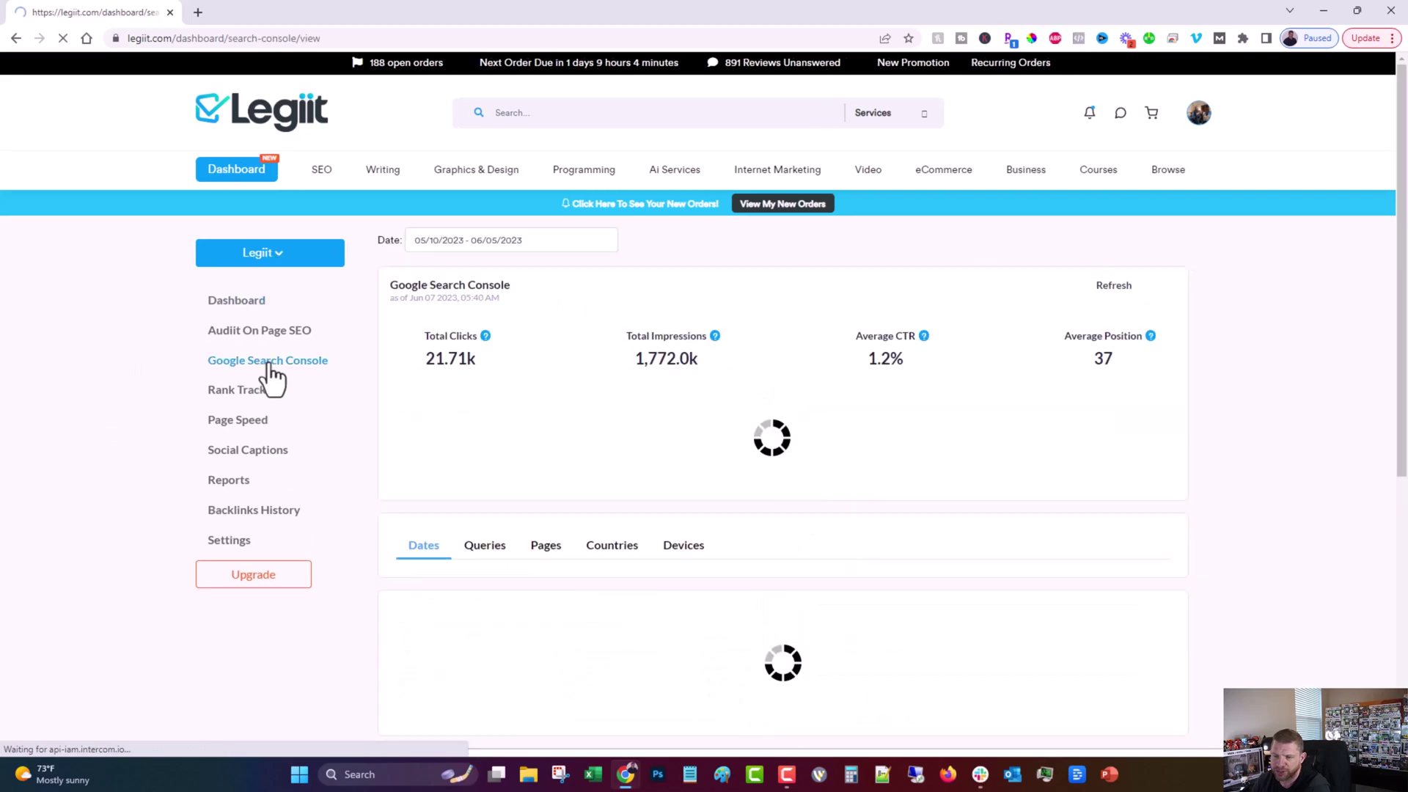
scroll(543, 484, down, 3)
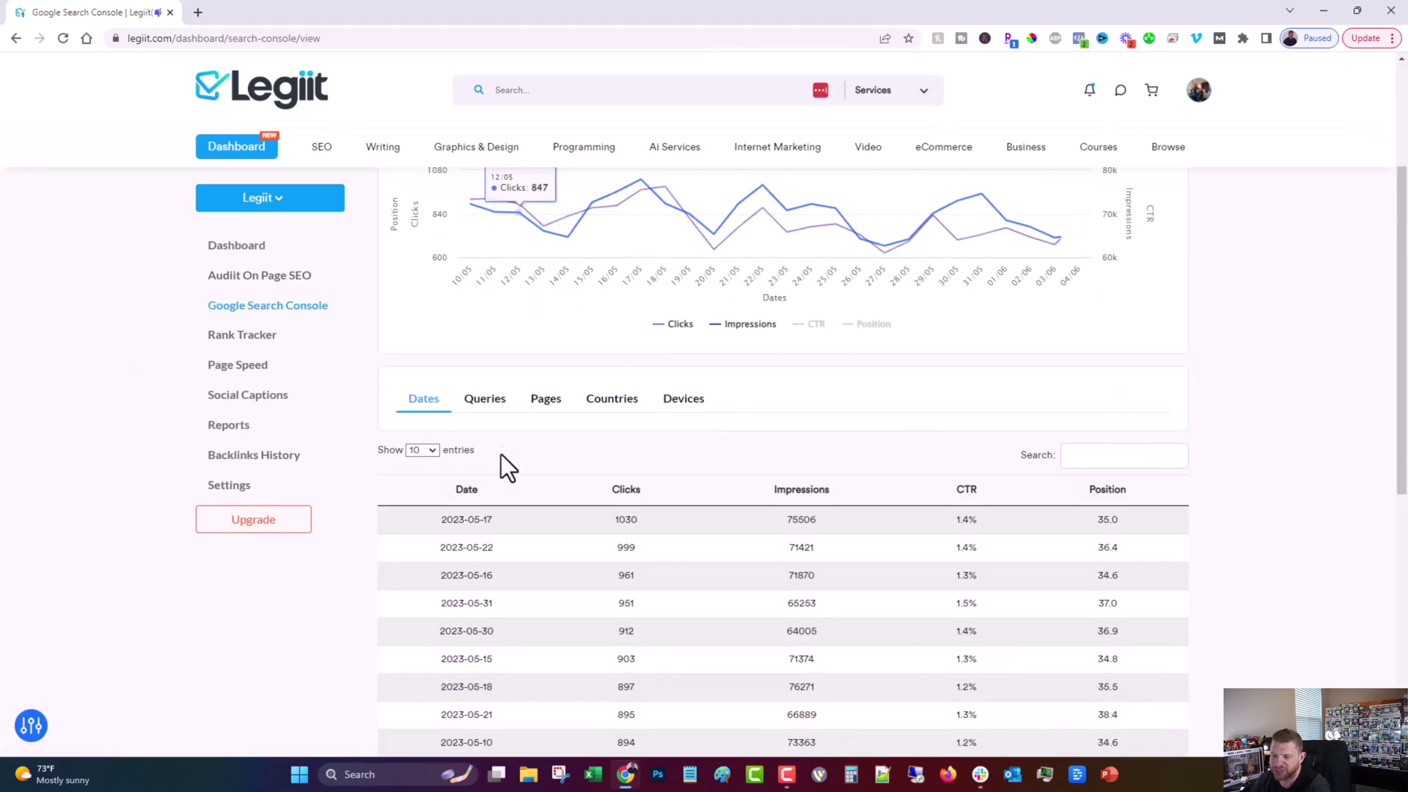
click(486, 405)
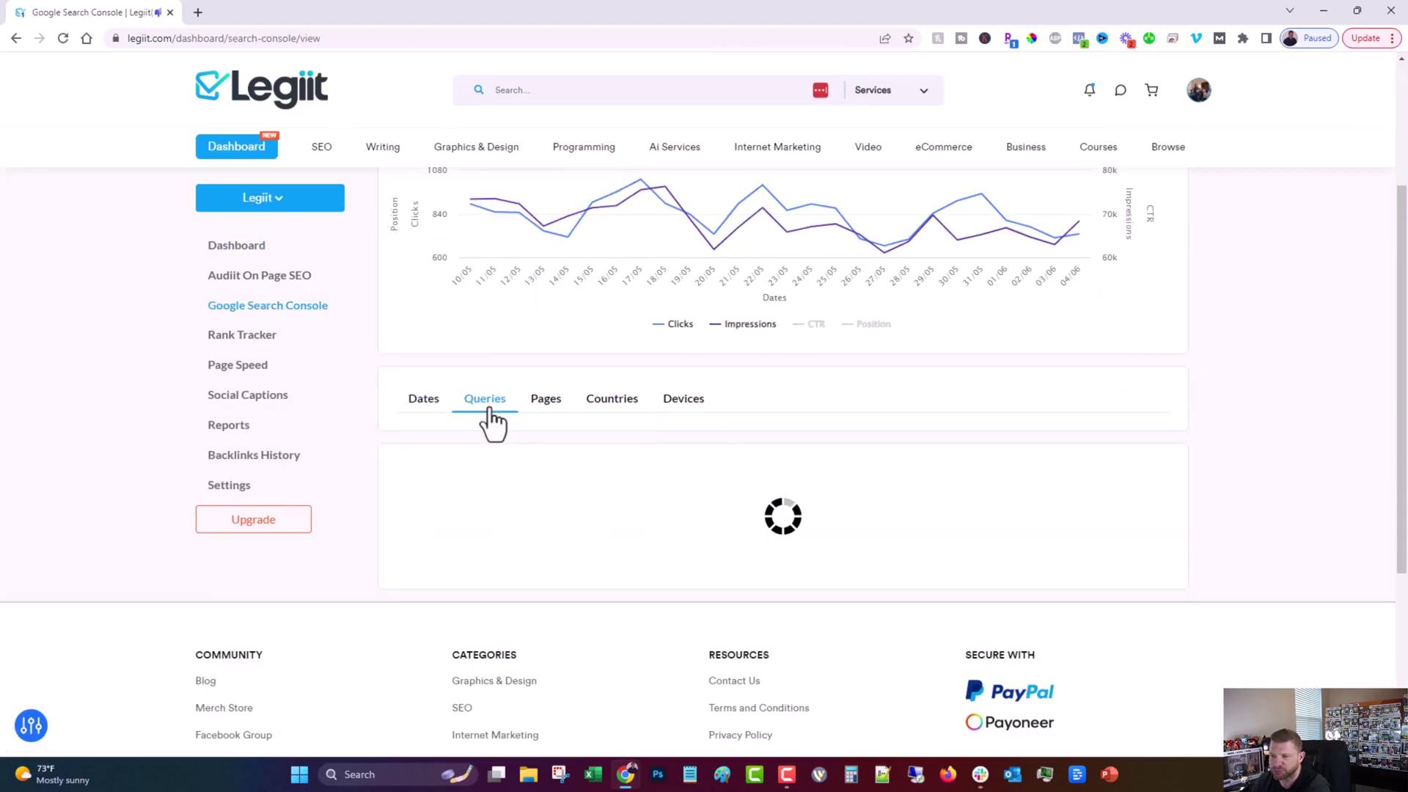
scroll(491, 424, down, 2)
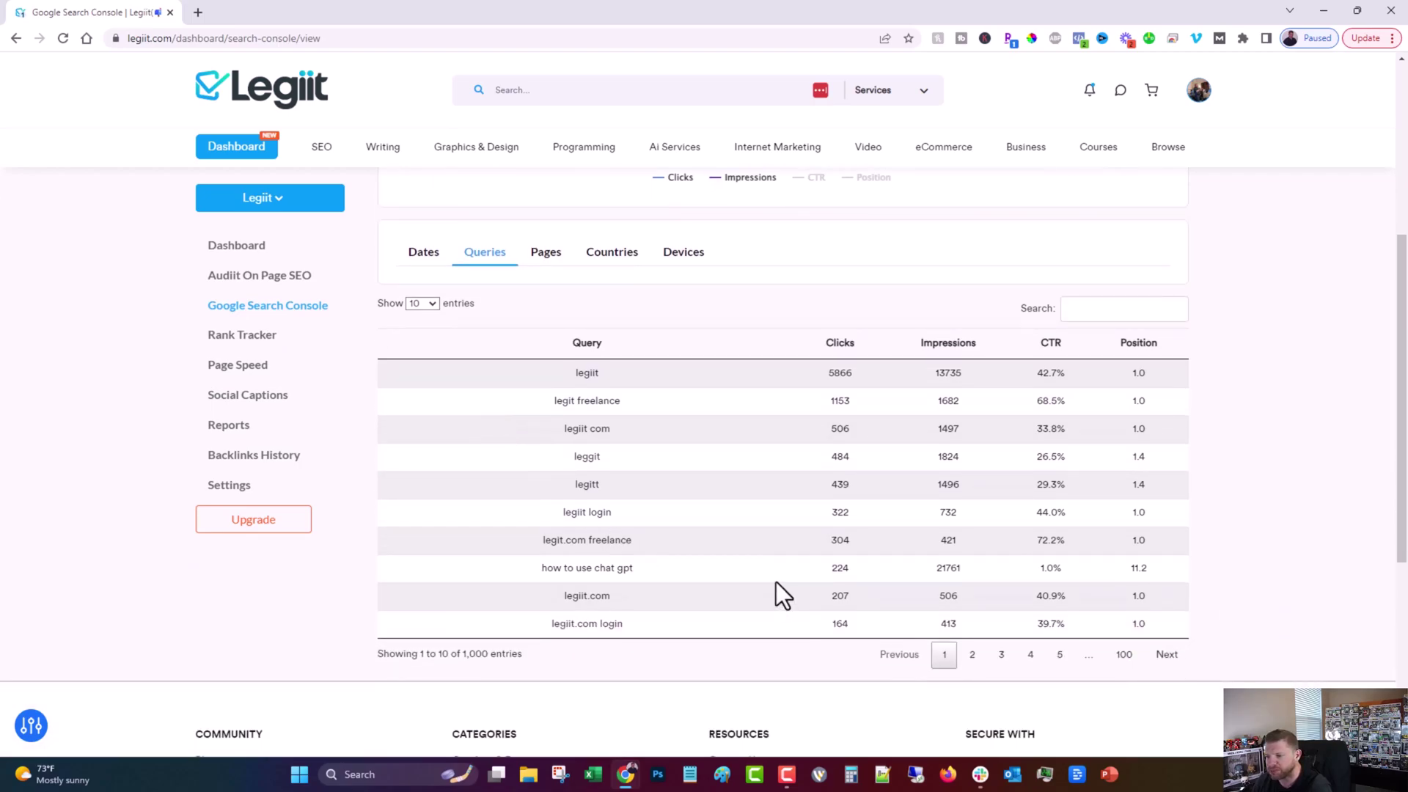
drag(598, 370, 649, 538)
scroll(650, 539, down, 1)
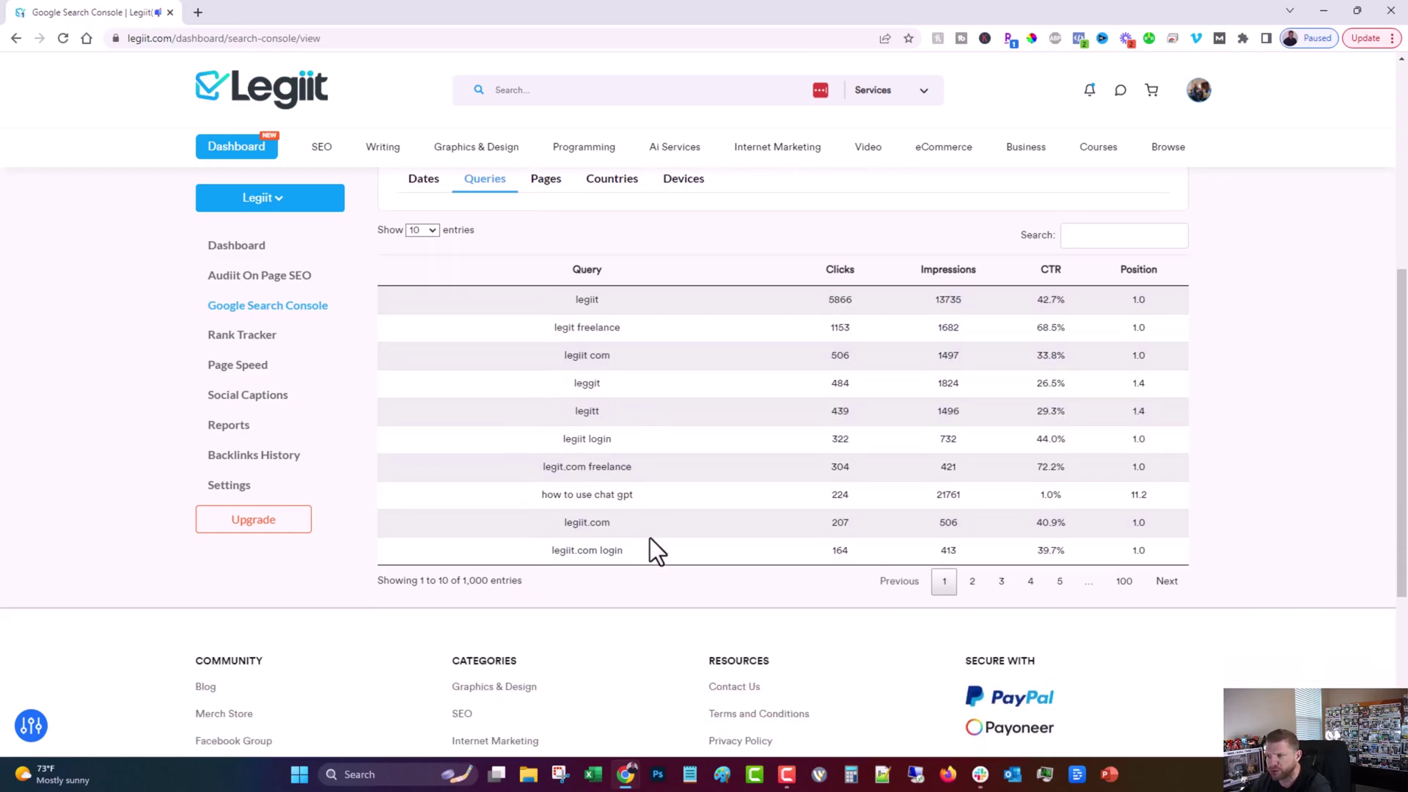
Copy the 'how to use chat gpt' query and open a new private browsing window
triple_click(569, 499)
right_click(567, 497)
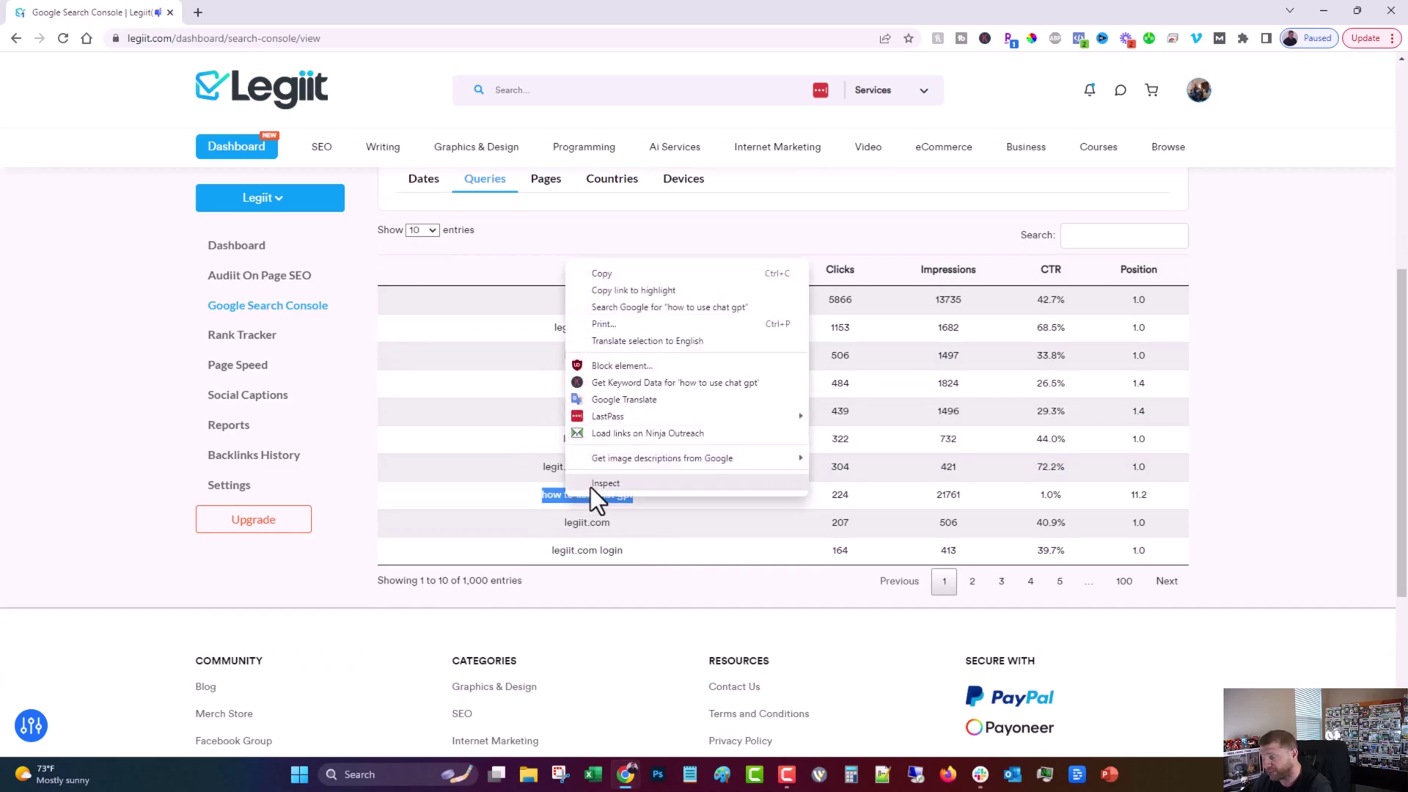
click(625, 275)
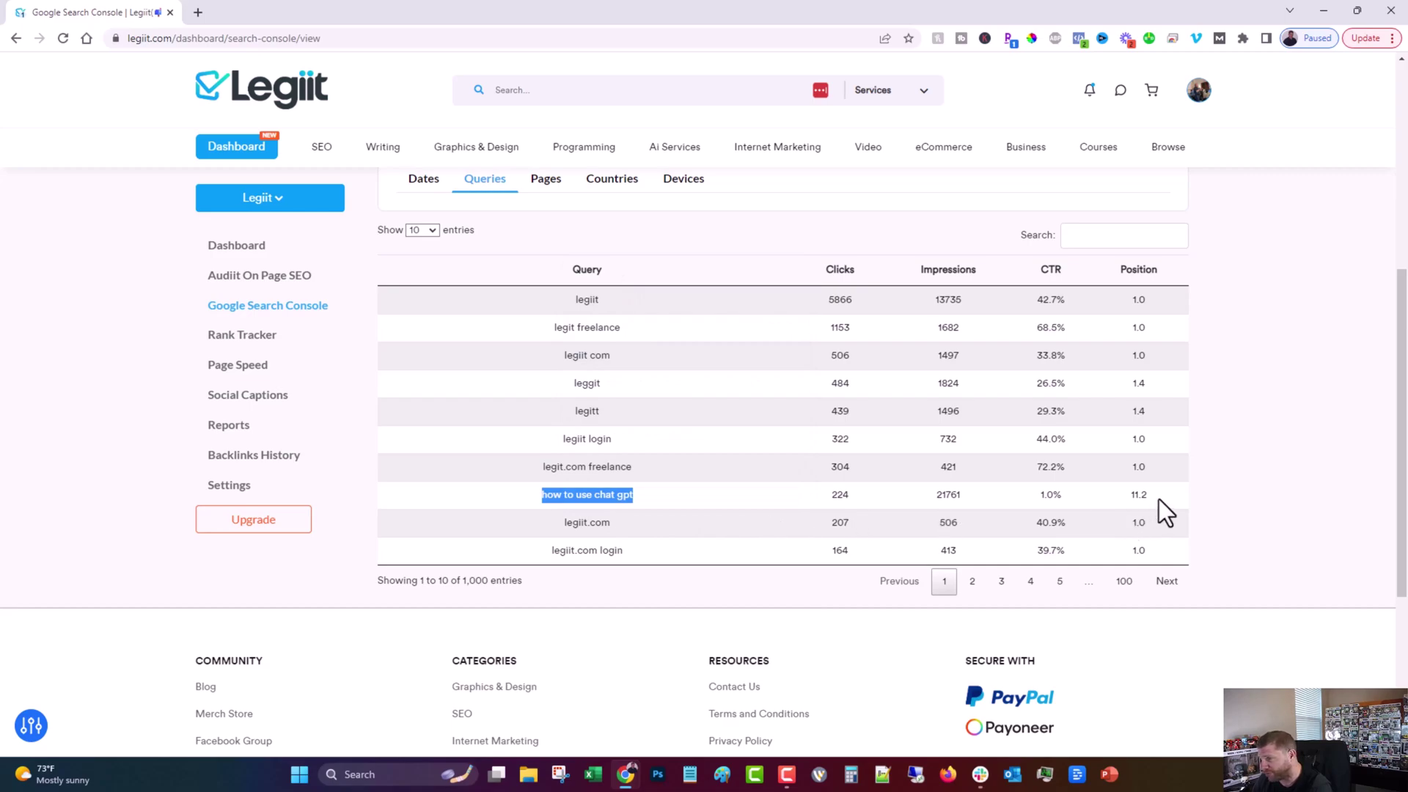
drag(1156, 496, 814, 496)
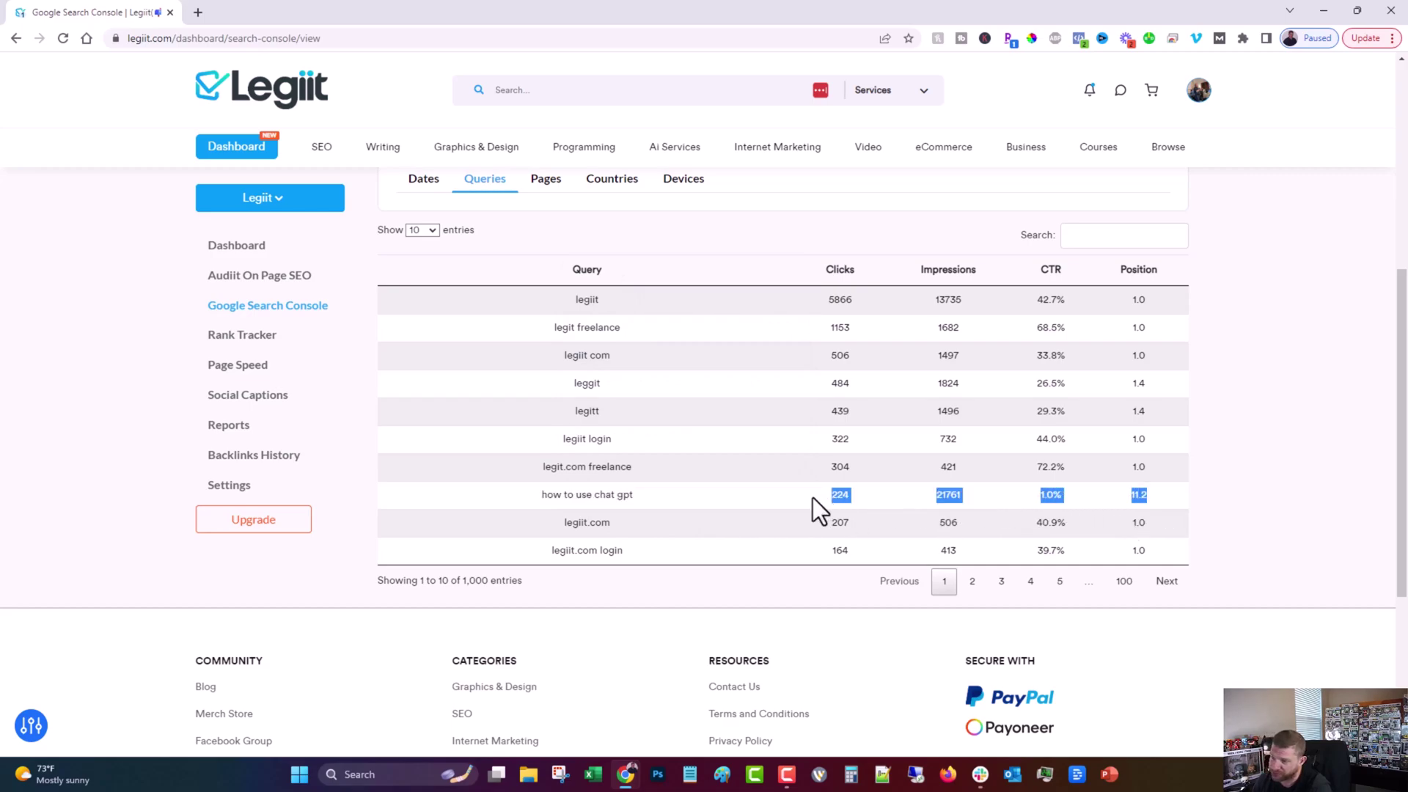
click(812, 497)
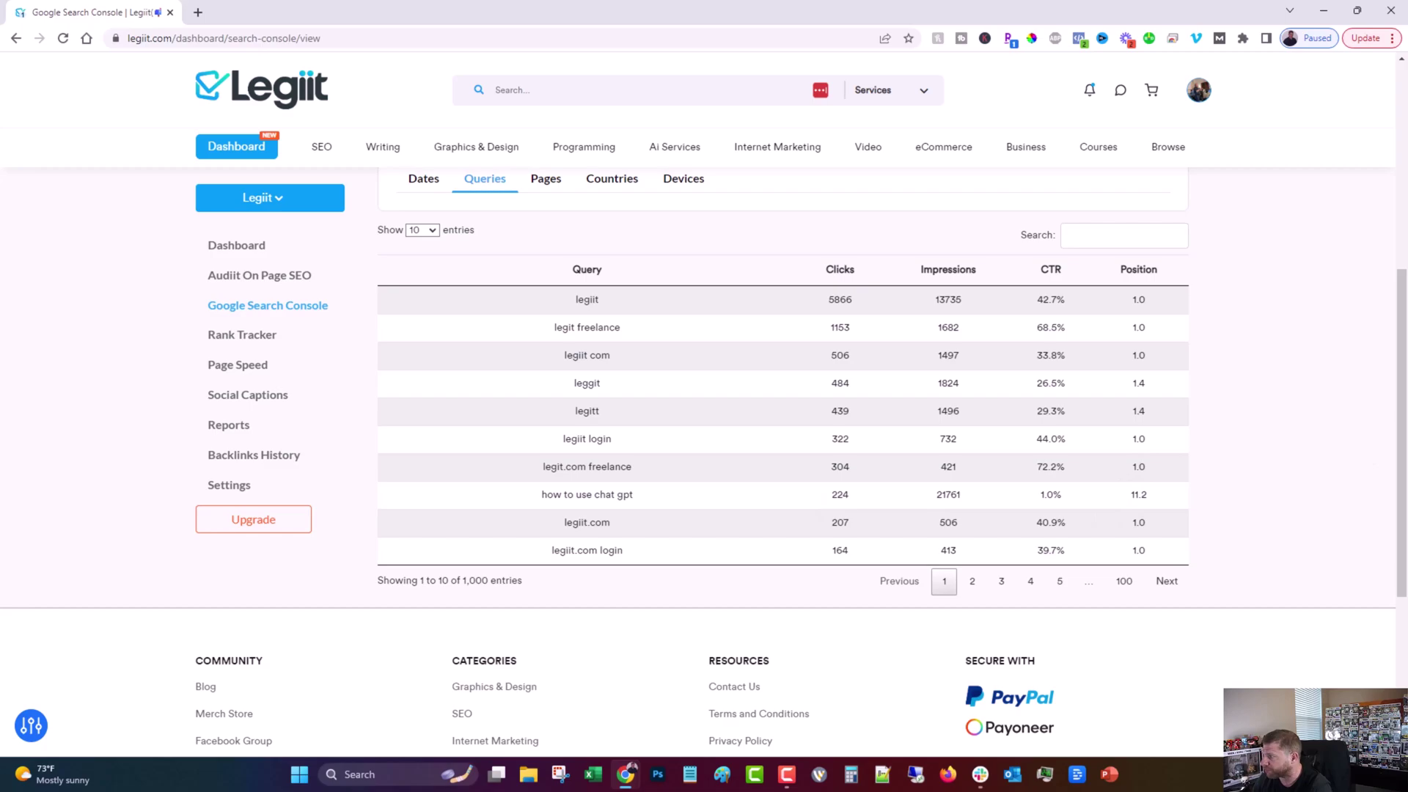
key(ctrl+shift+n)
Search Google for the pasted 'how to use chat gpt' query and scroll through the results
right_click(577, 36)
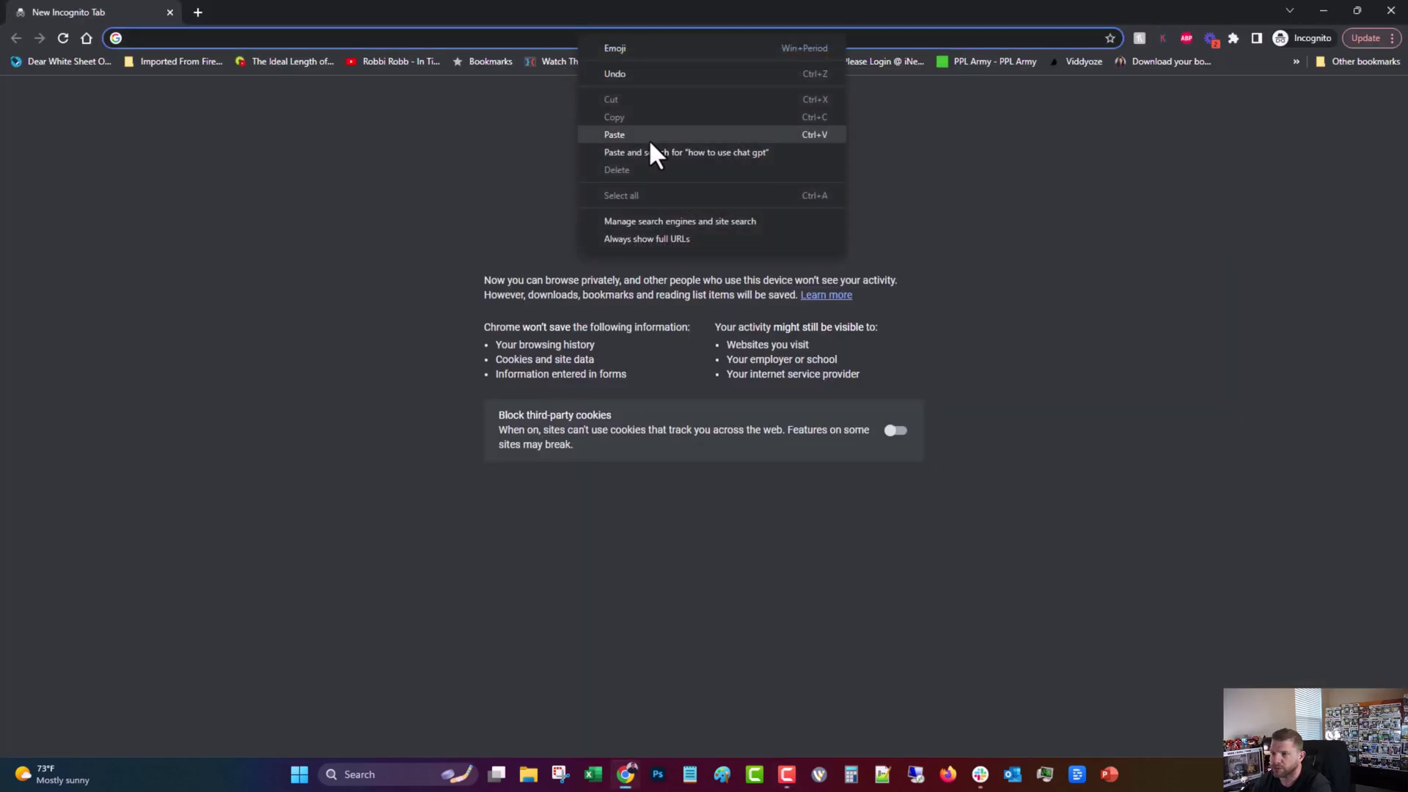
click(655, 152)
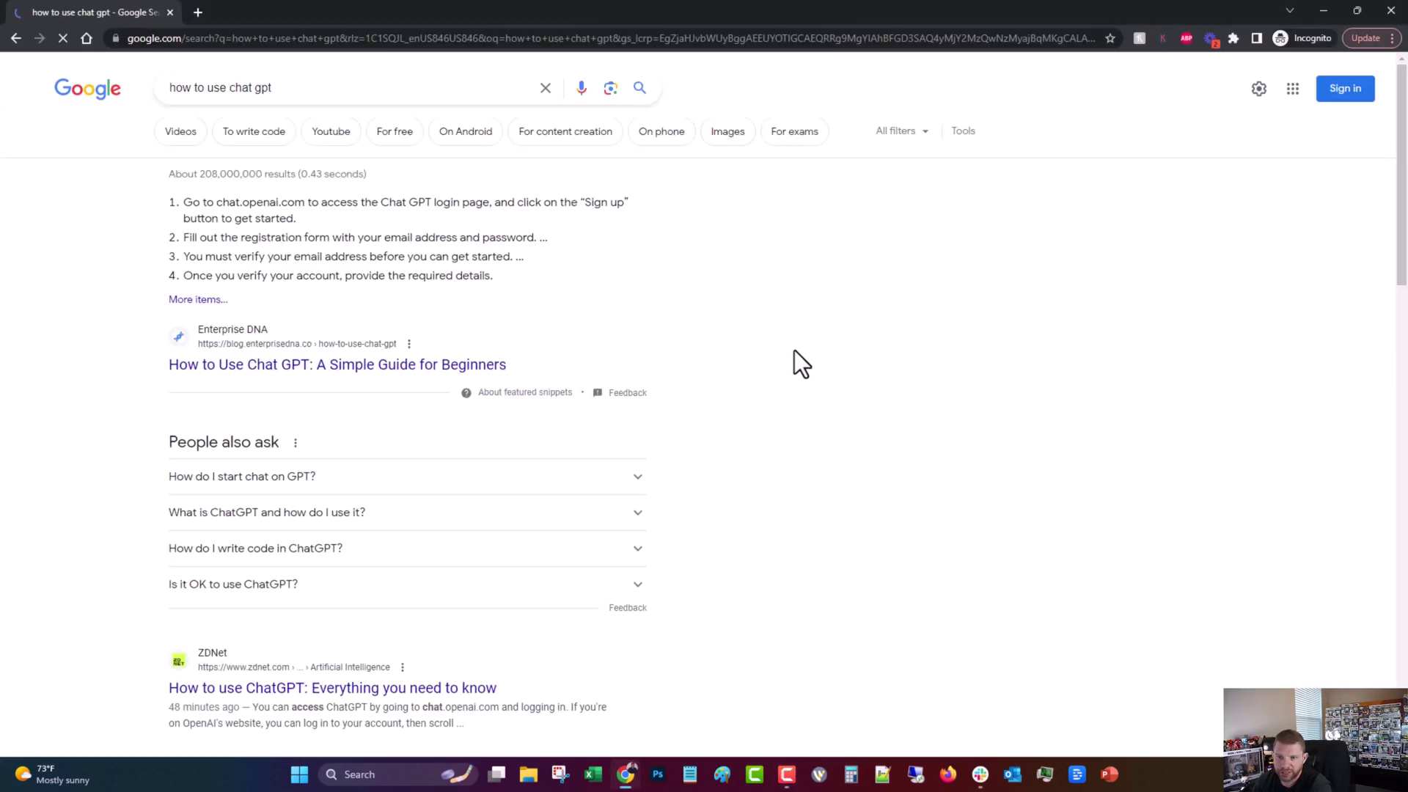
scroll(794, 350, down, 2)
scroll(125, 544, down, 5)
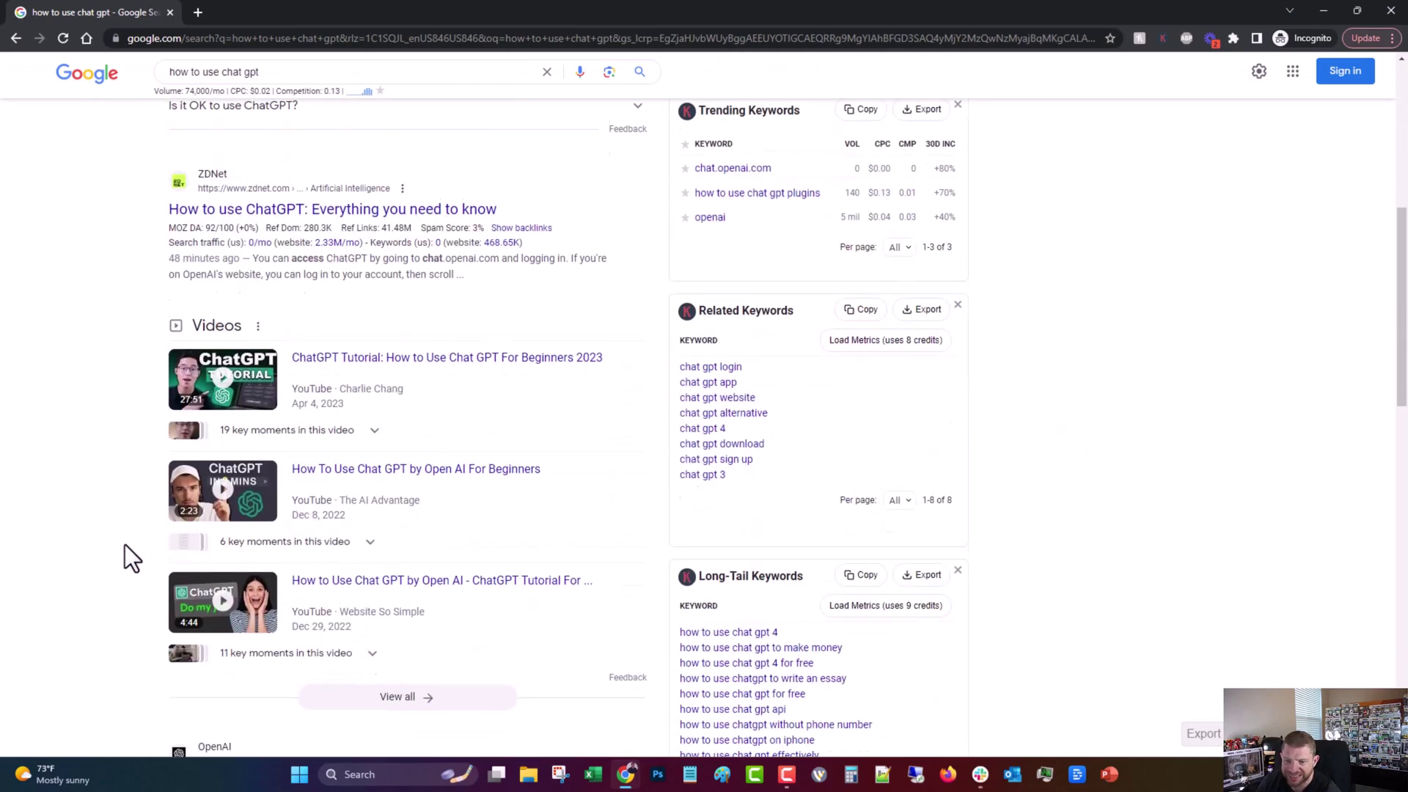
scroll(116, 543, down, 6)
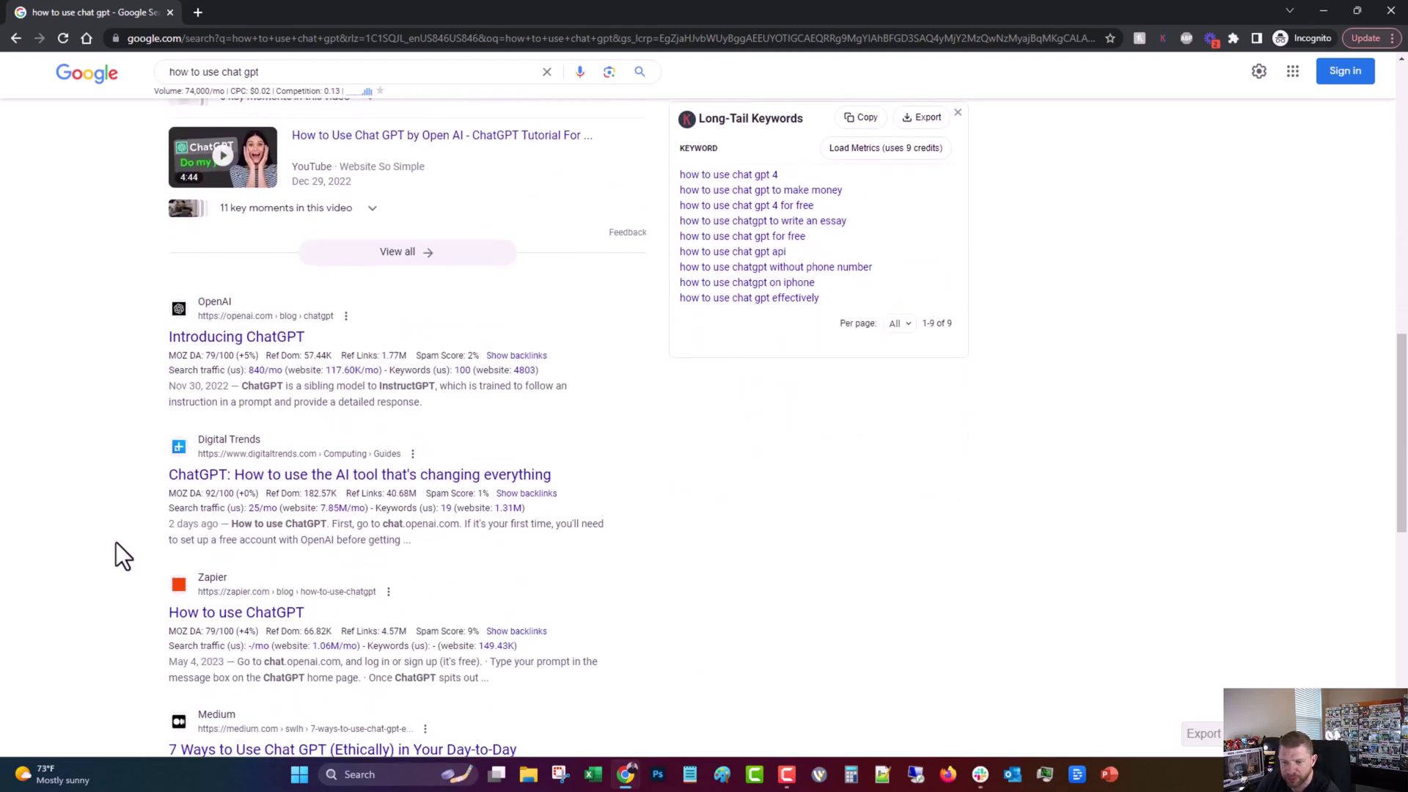
scroll(116, 543, down, 5)
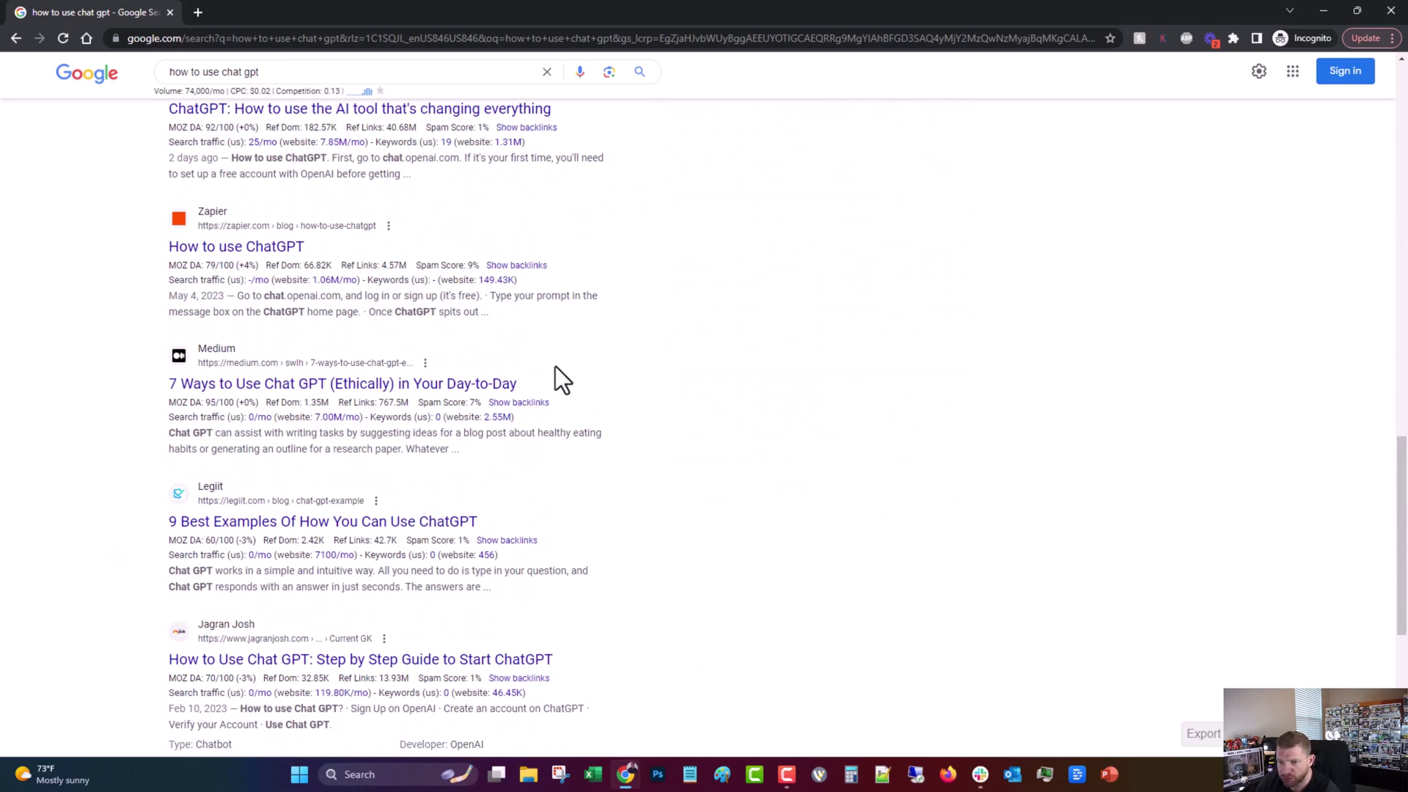
scroll(685, 432, up, 3)
scroll(436, 359, up, 10)
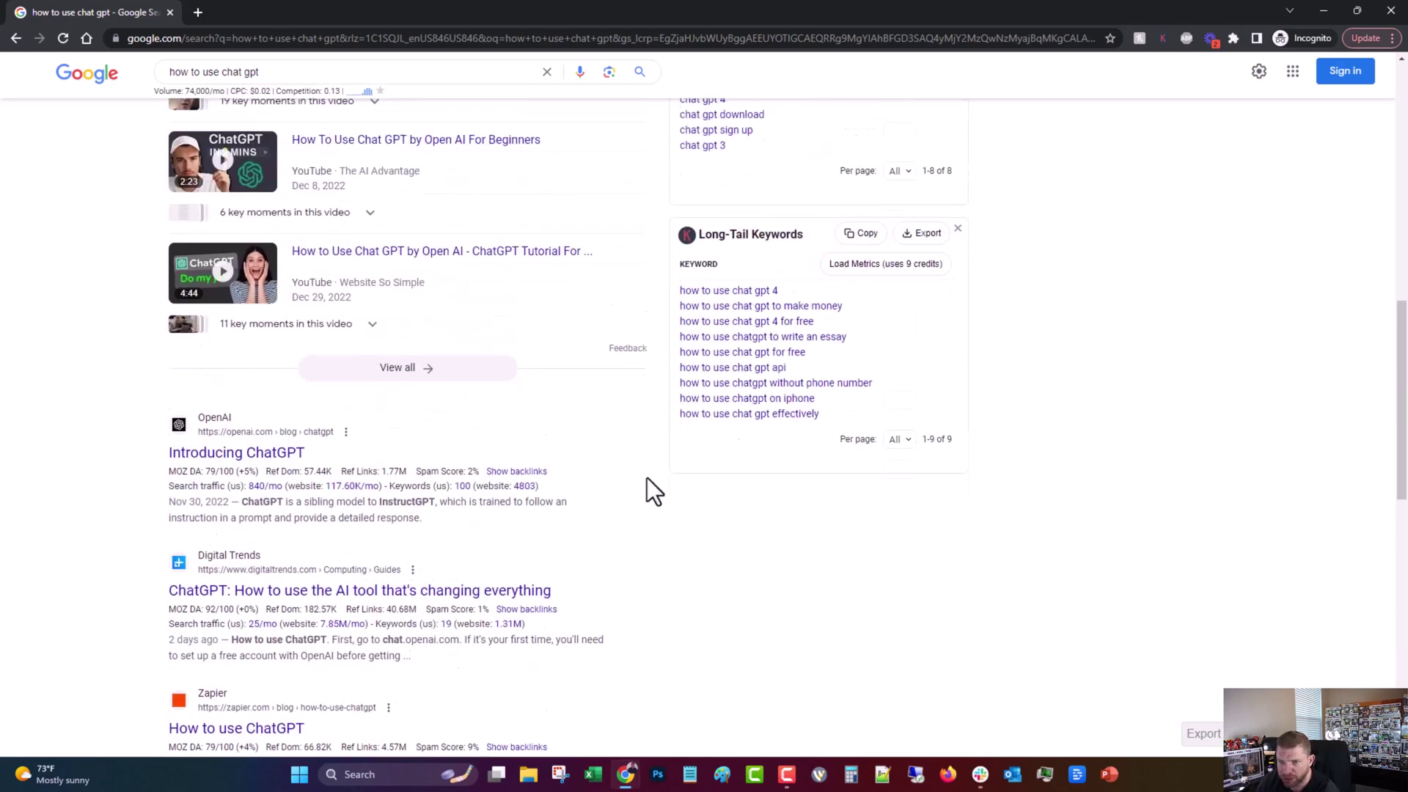
scroll(418, 459, up, 4)
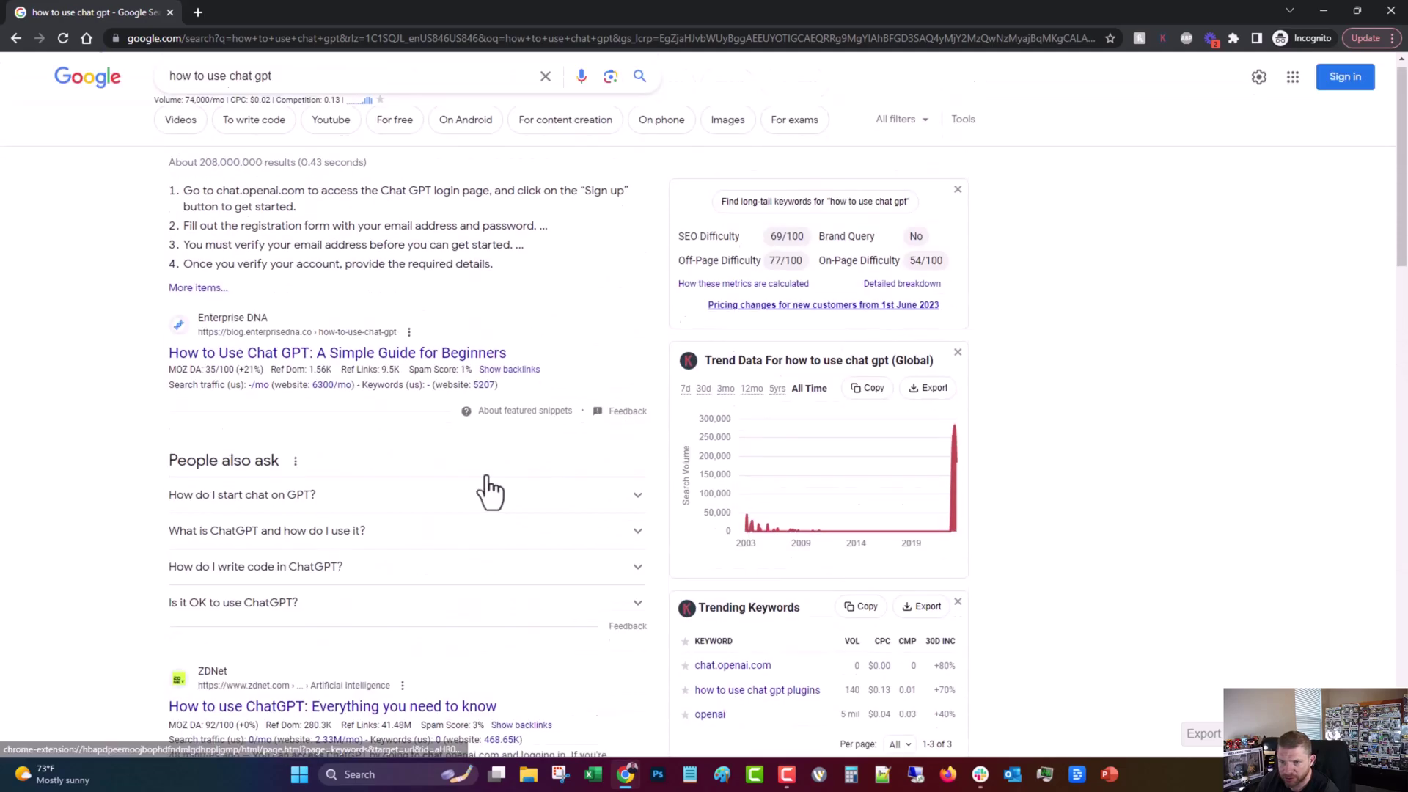
Open Legiit's '9 Best Examples' ChatGPT post result in a background tab
mouse_move(355, 390)
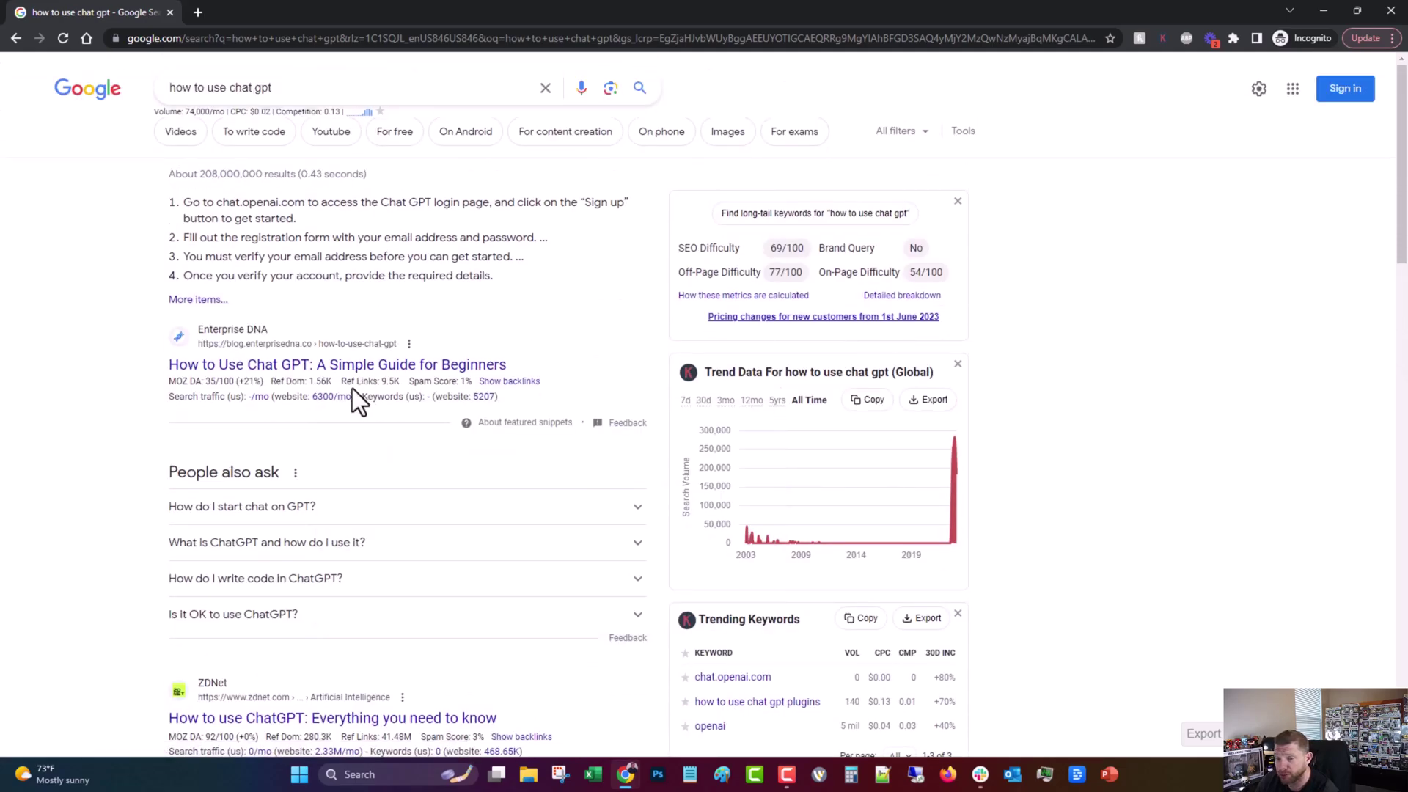
scroll(116, 379, down, 14)
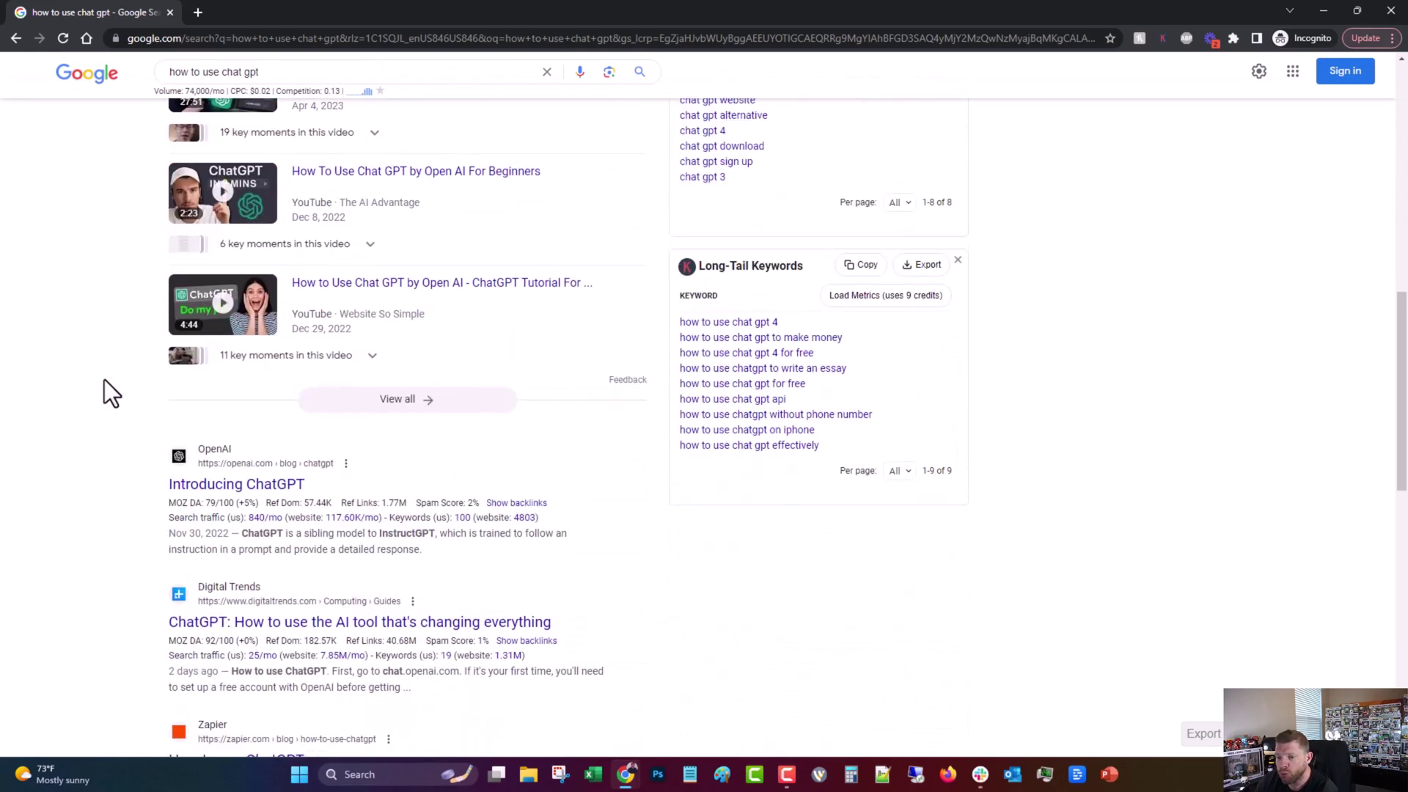
scroll(117, 500, down, 4)
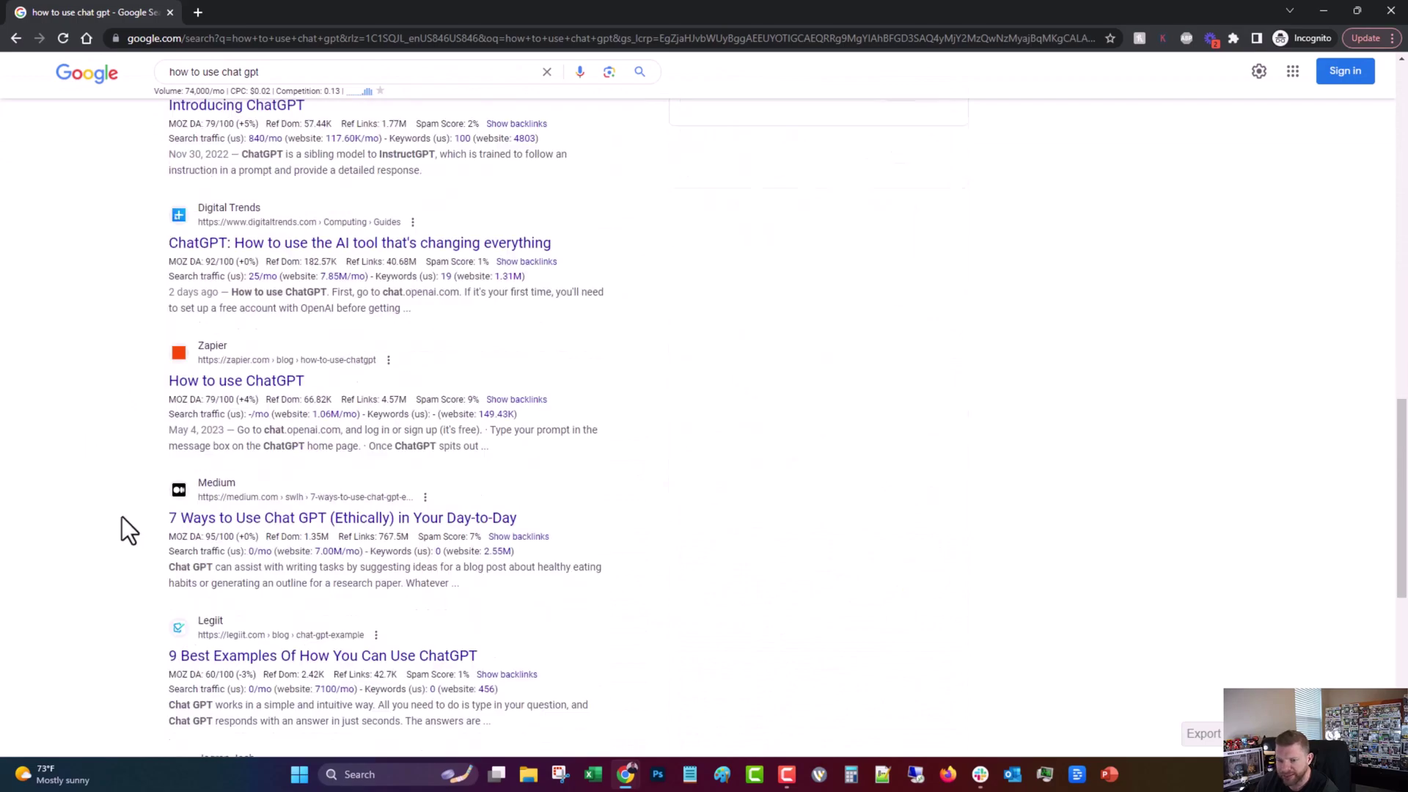
scroll(121, 516, down, 2)
middle_click(251, 377)
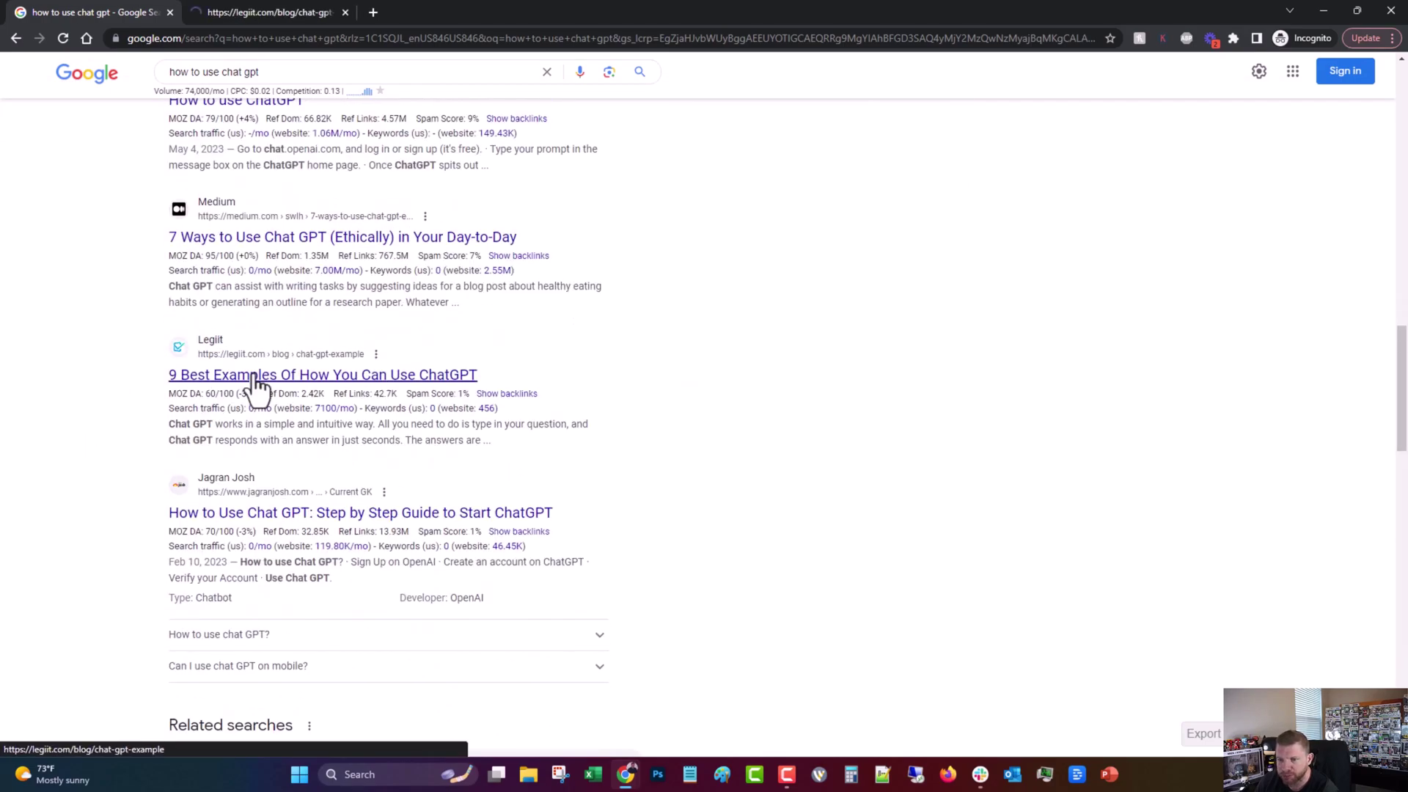
Copy the '9 Best Examples' post's URL, read down to its Conclusion, then restore down the window
click(257, 12)
click(220, 38)
right_click(238, 38)
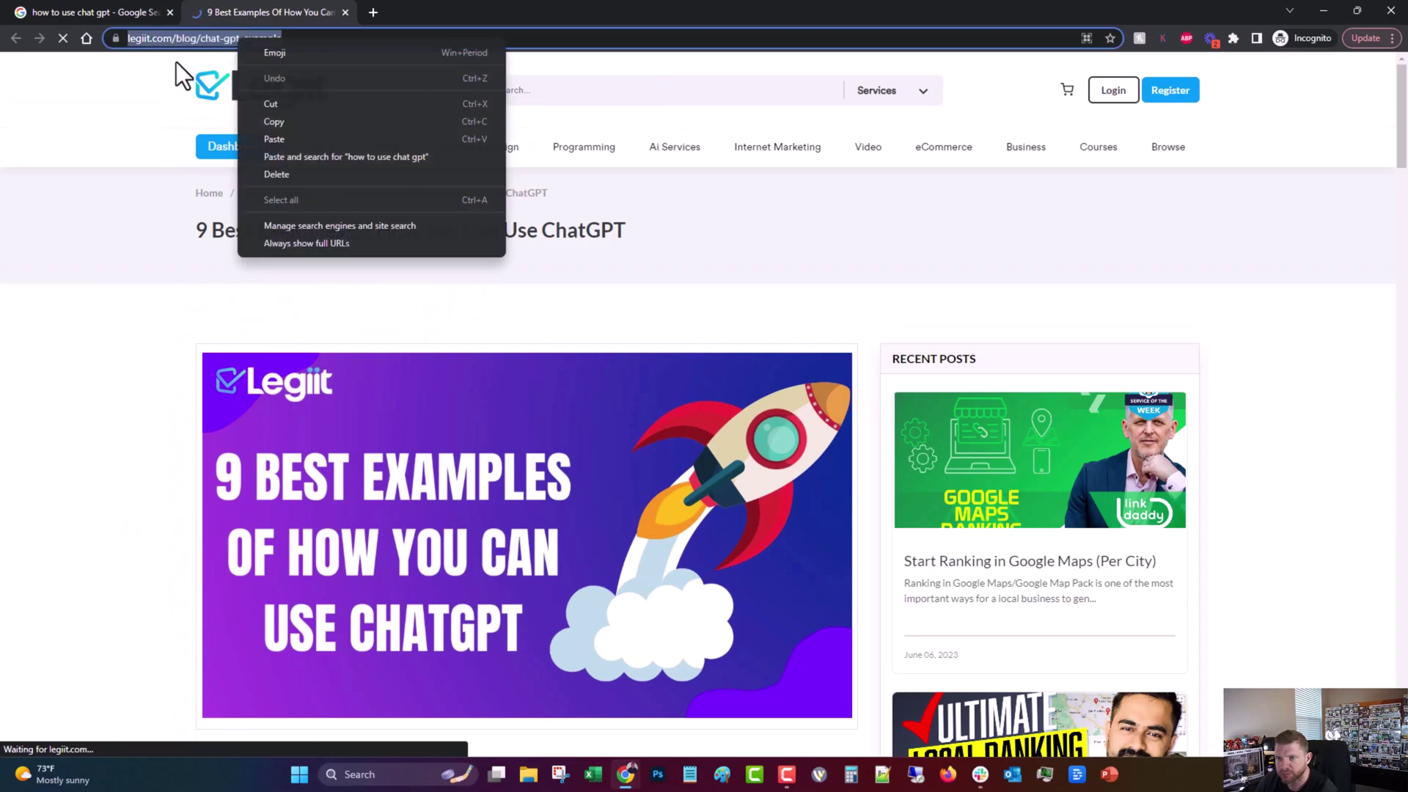
click(284, 121)
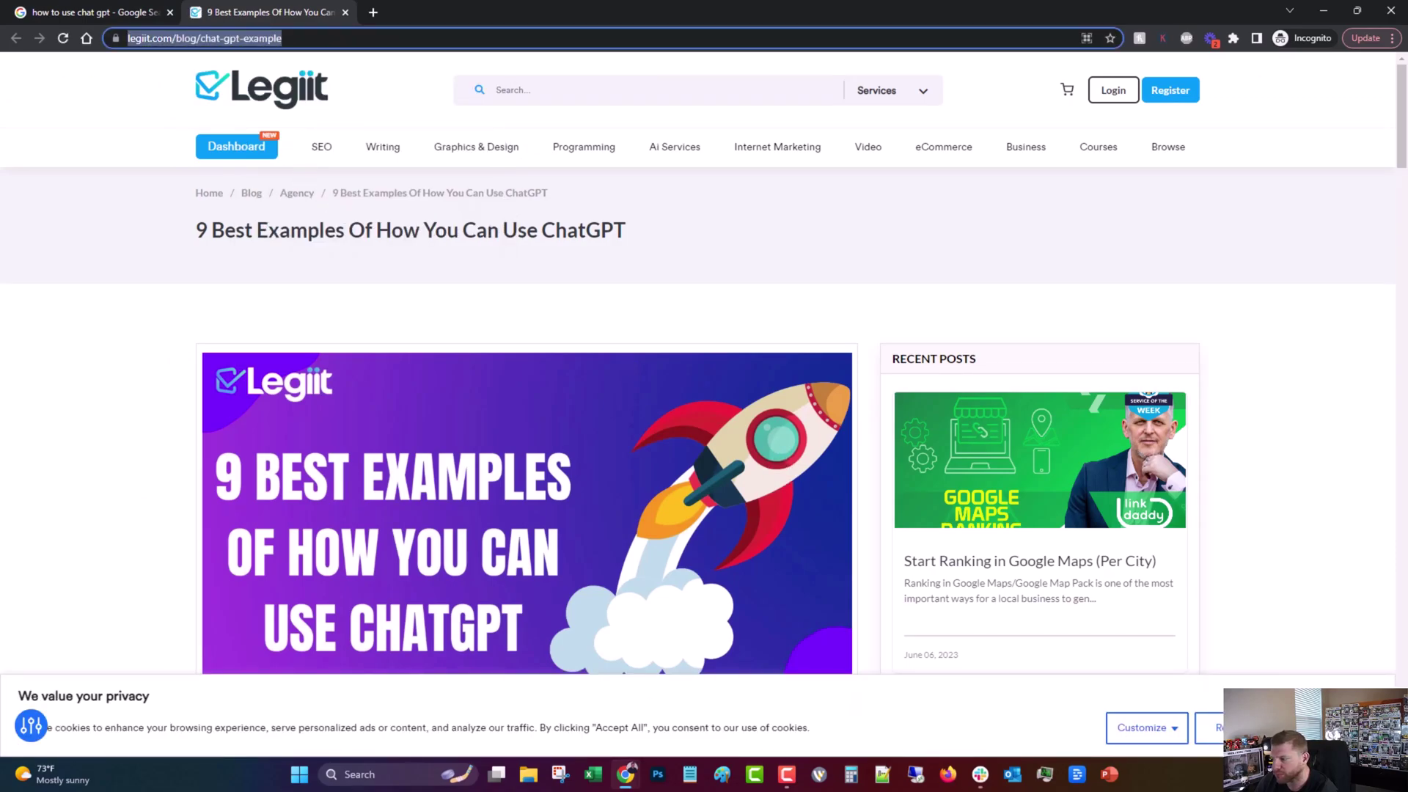
click(651, 464)
scroll(549, 443, down, 20)
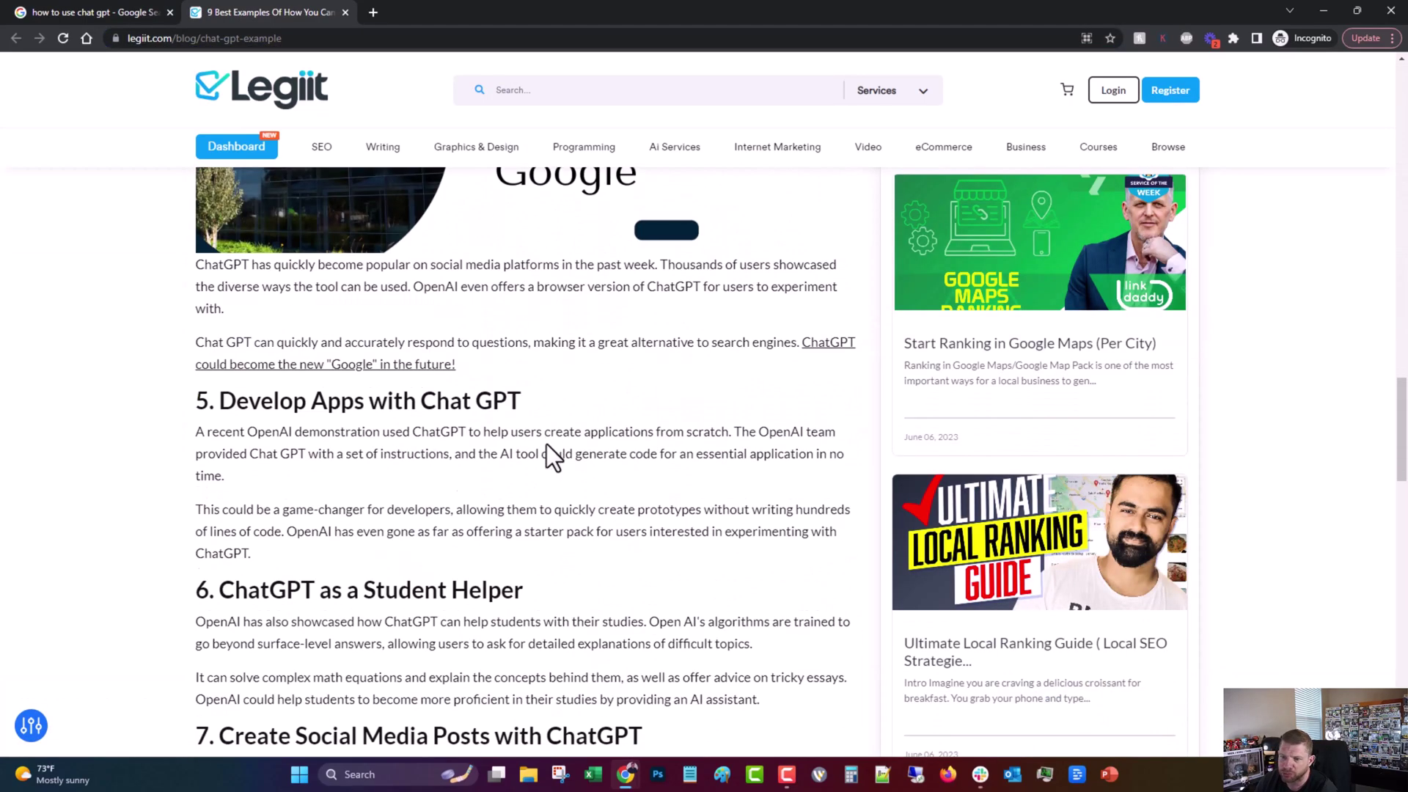
scroll(544, 446, down, 6)
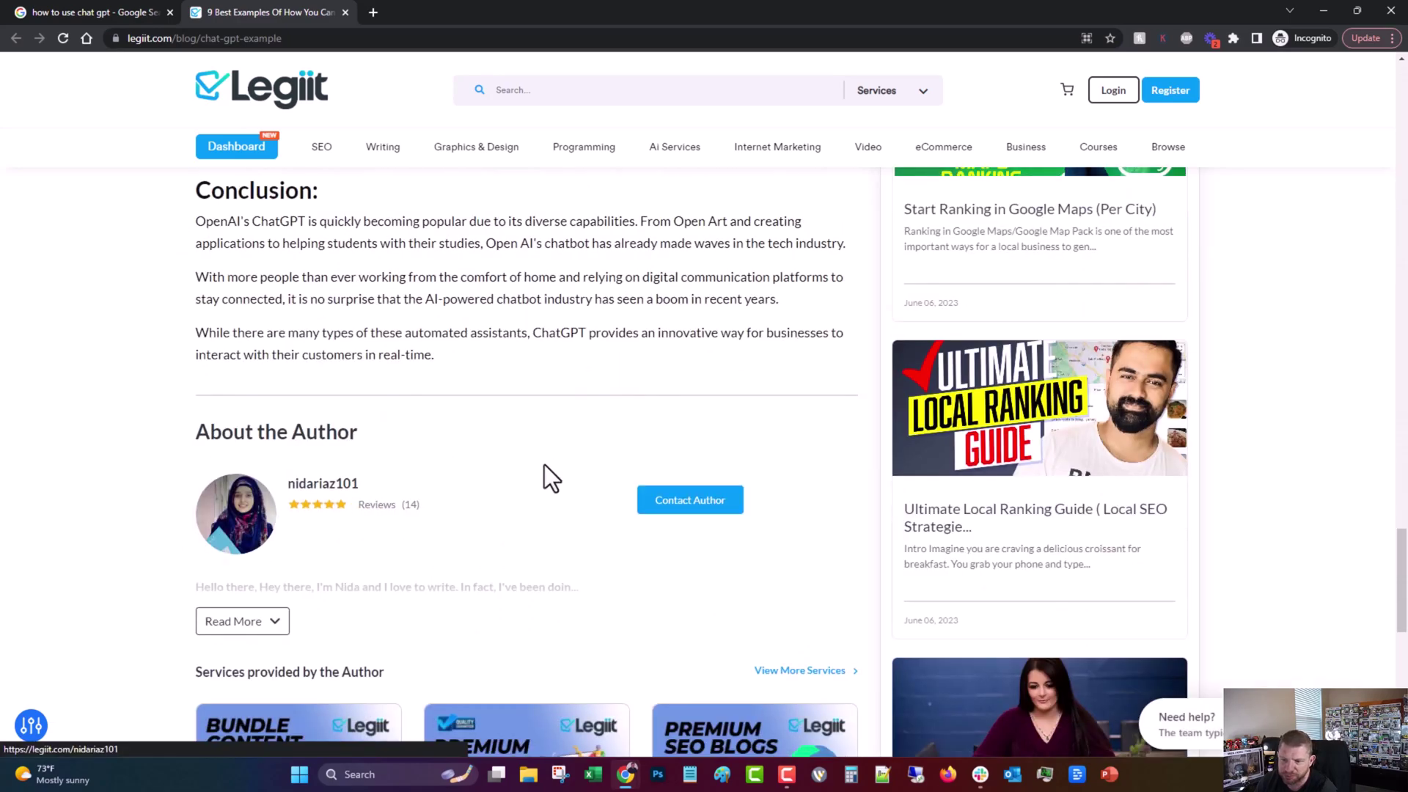
click(1344, 7)
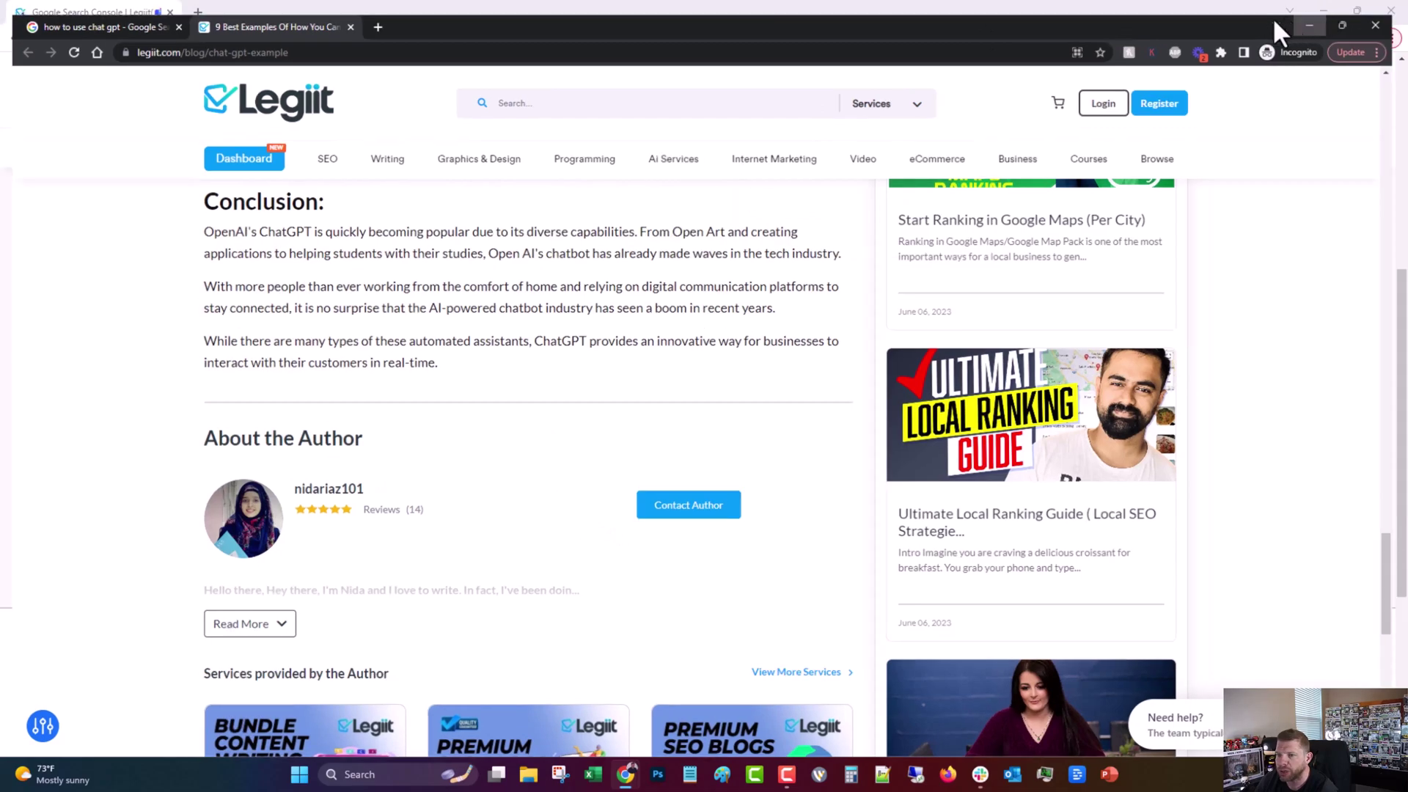
In the On Page SEO audit tool, replace legiit.com with the pasted blog post address
key(alt+Tab)
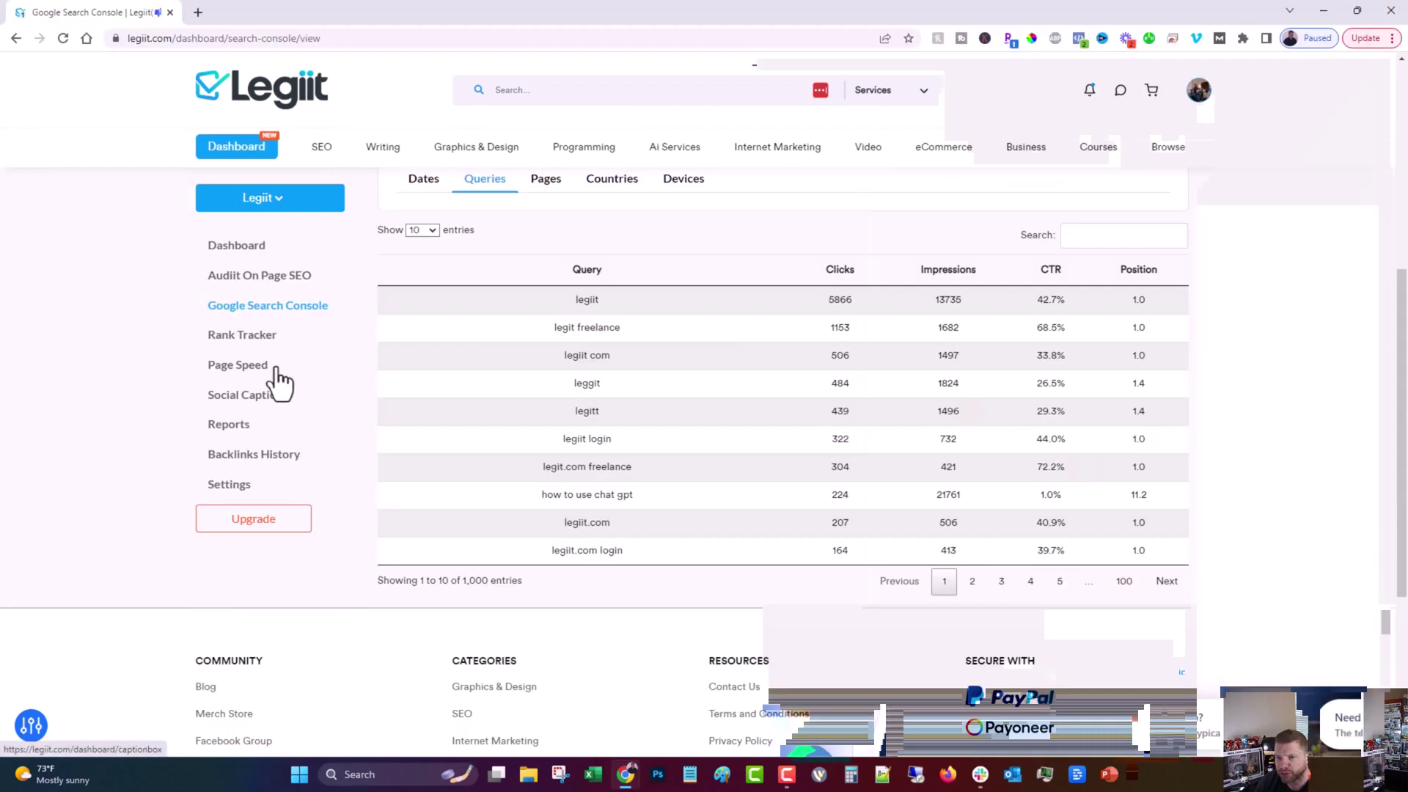
click(296, 277)
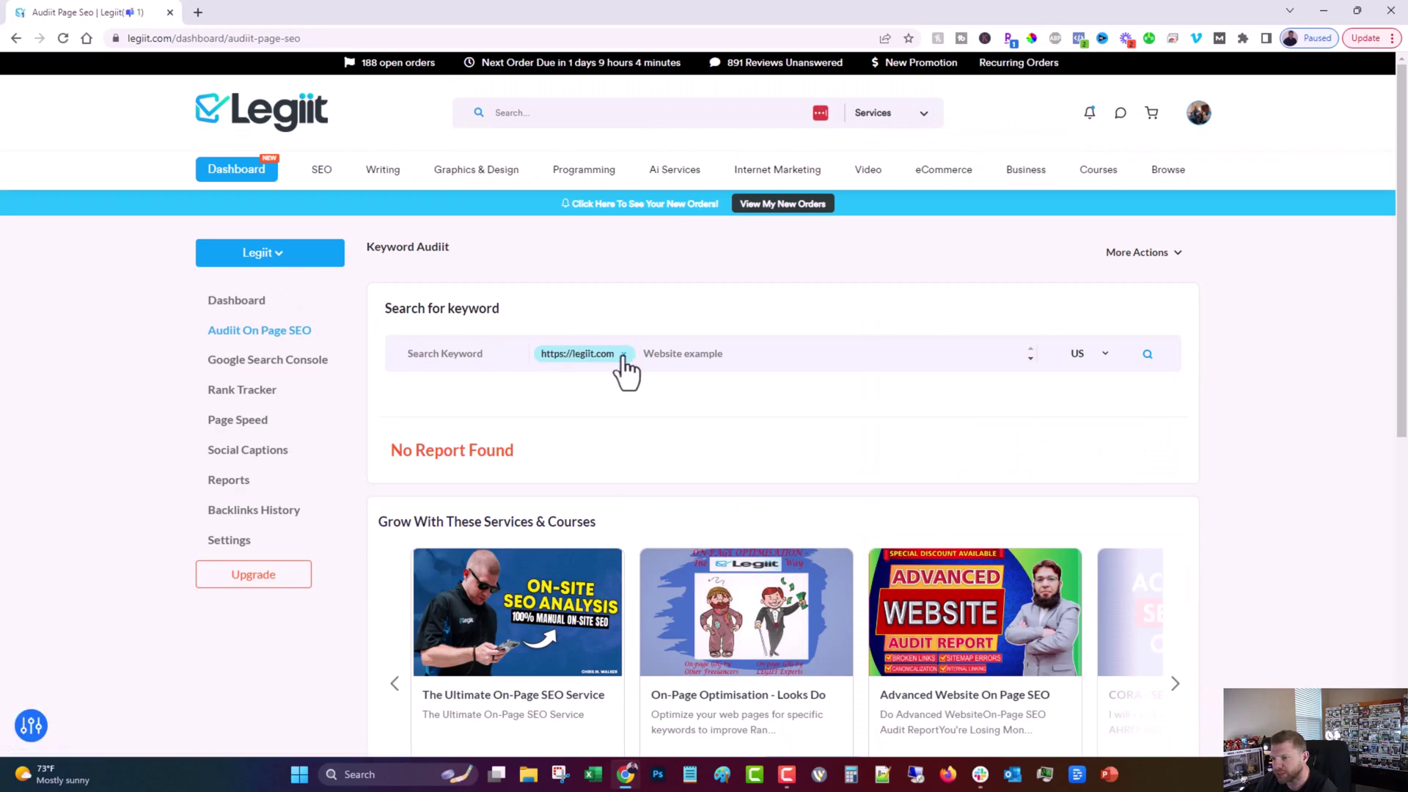
click(624, 354)
right_click(604, 357)
click(656, 470)
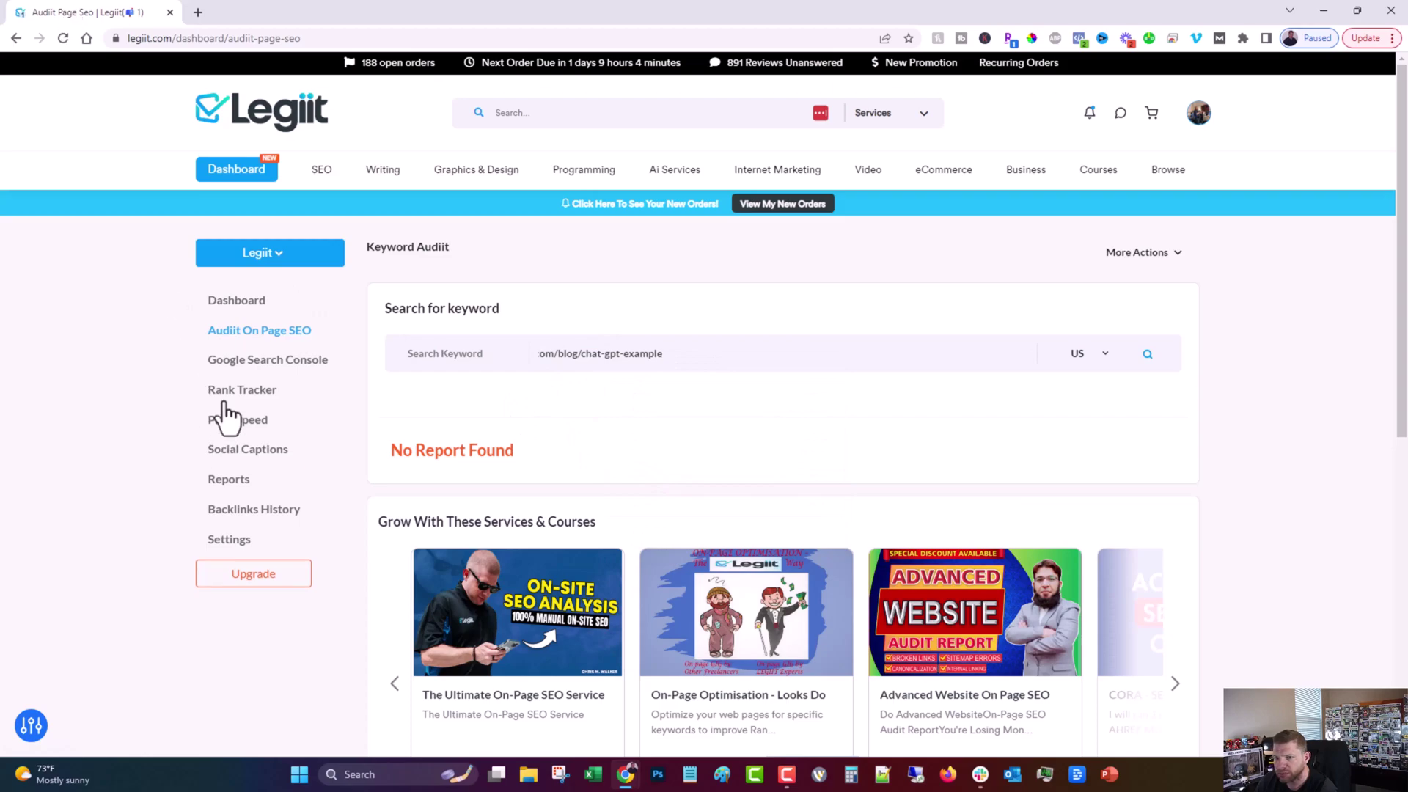
Enter the keyword 'how to use chatgpt' and run the audit for the post
click(427, 355)
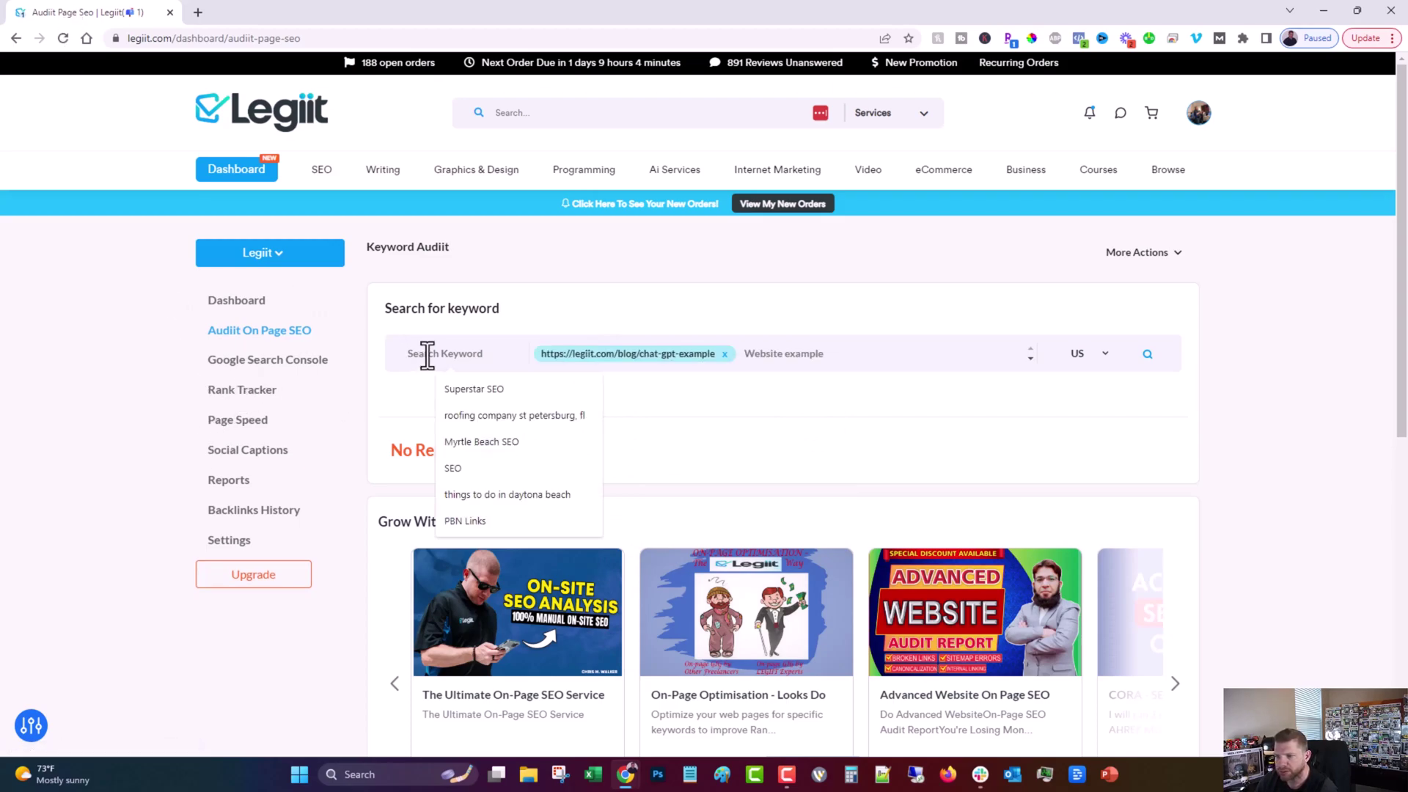
text(hi)
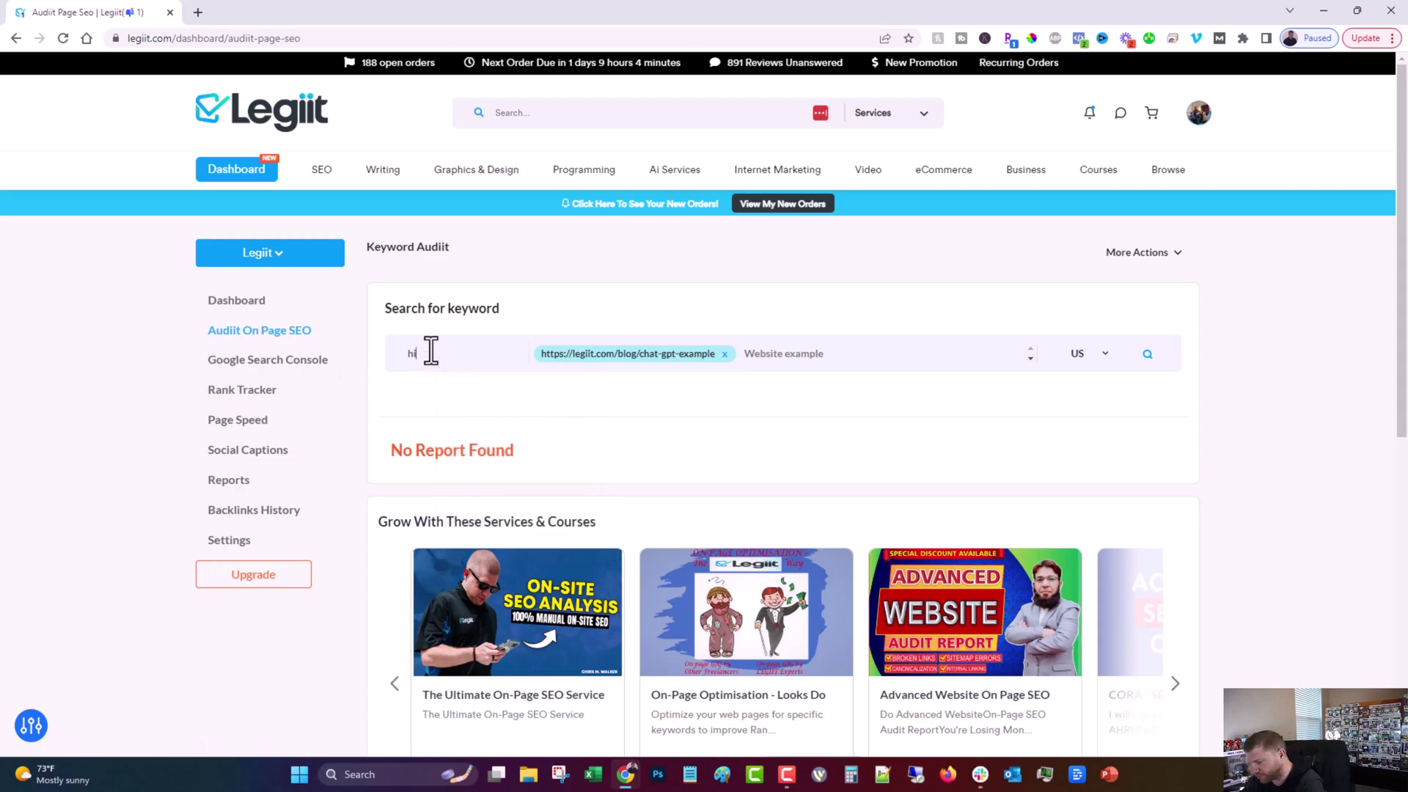
key(BackSpace)
text(ow)
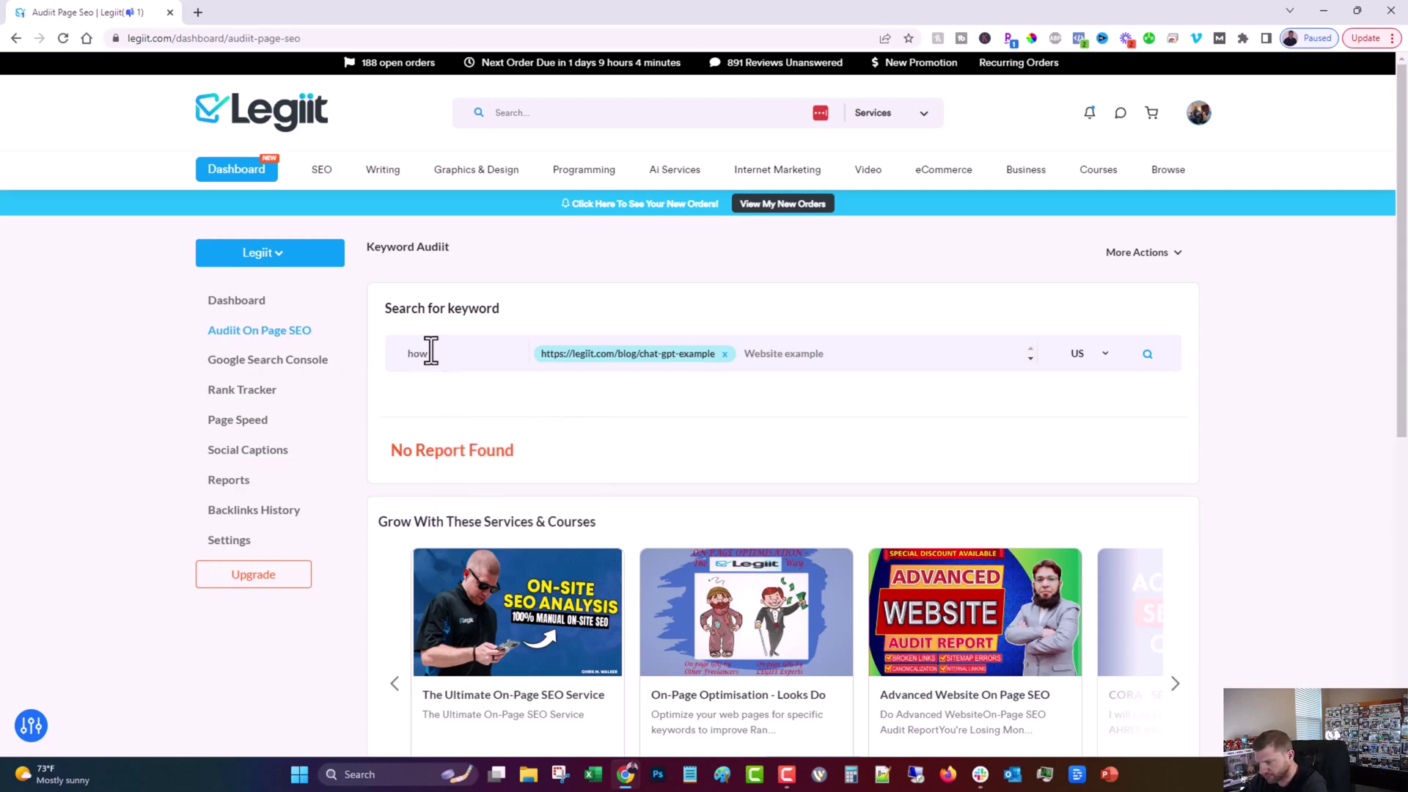
text( to use chat)
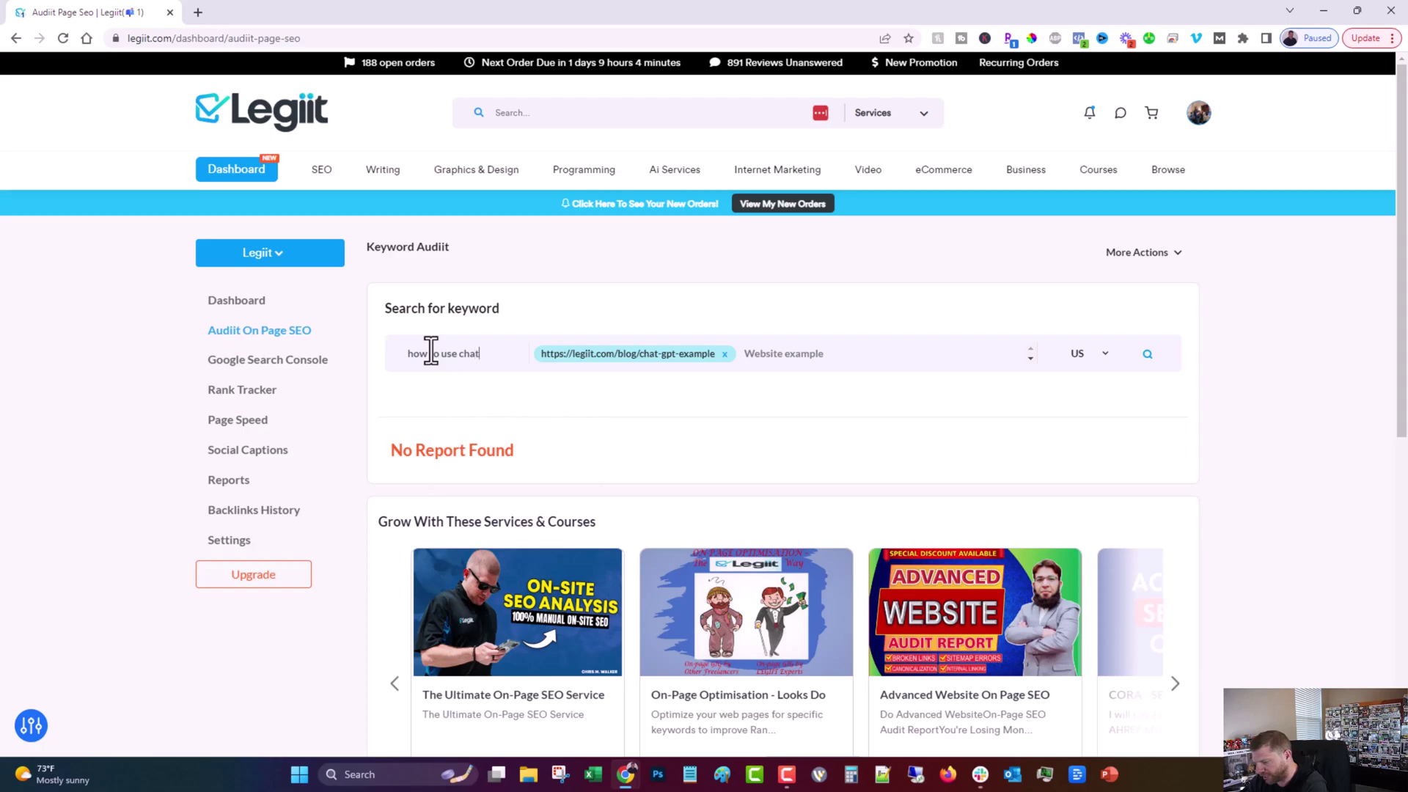
text(gpt)
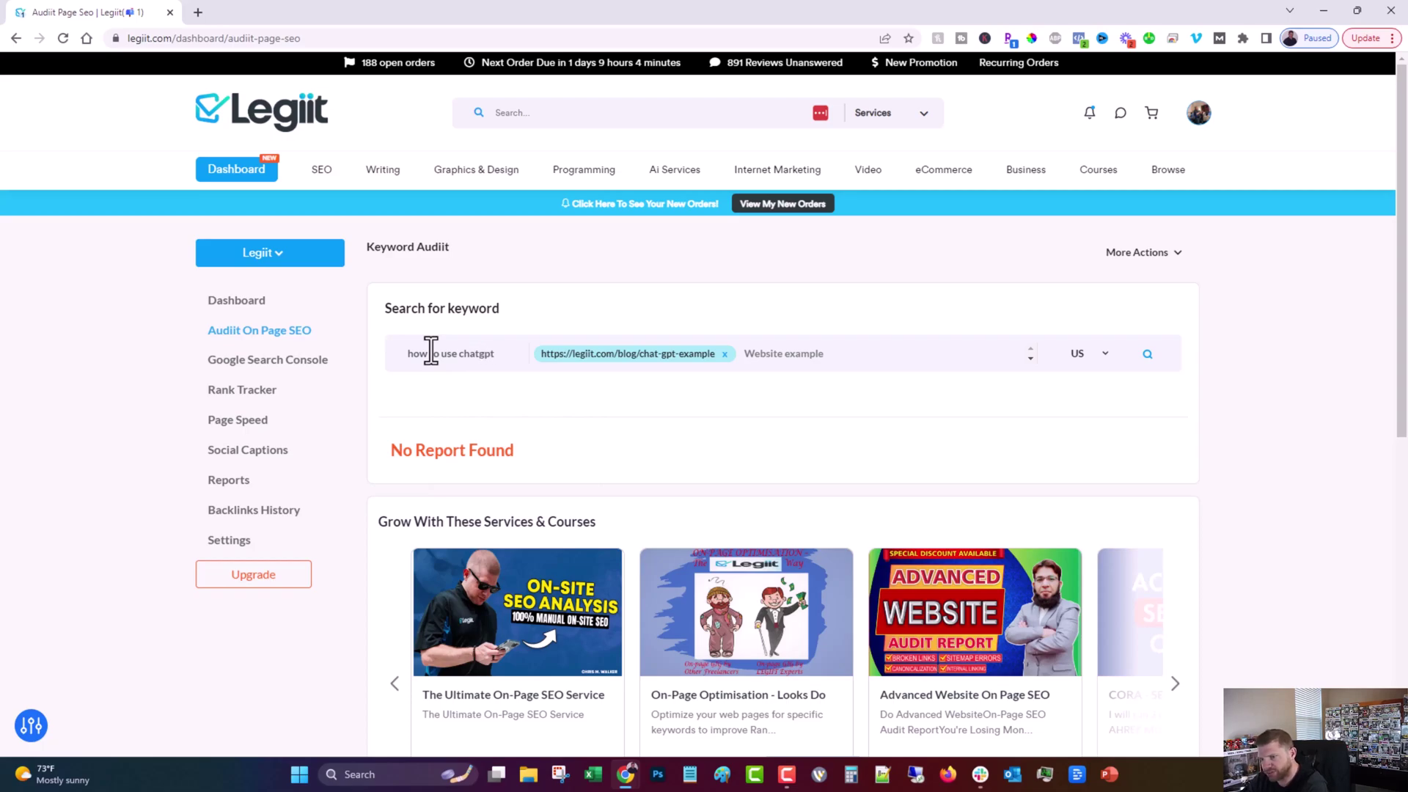
click(1146, 354)
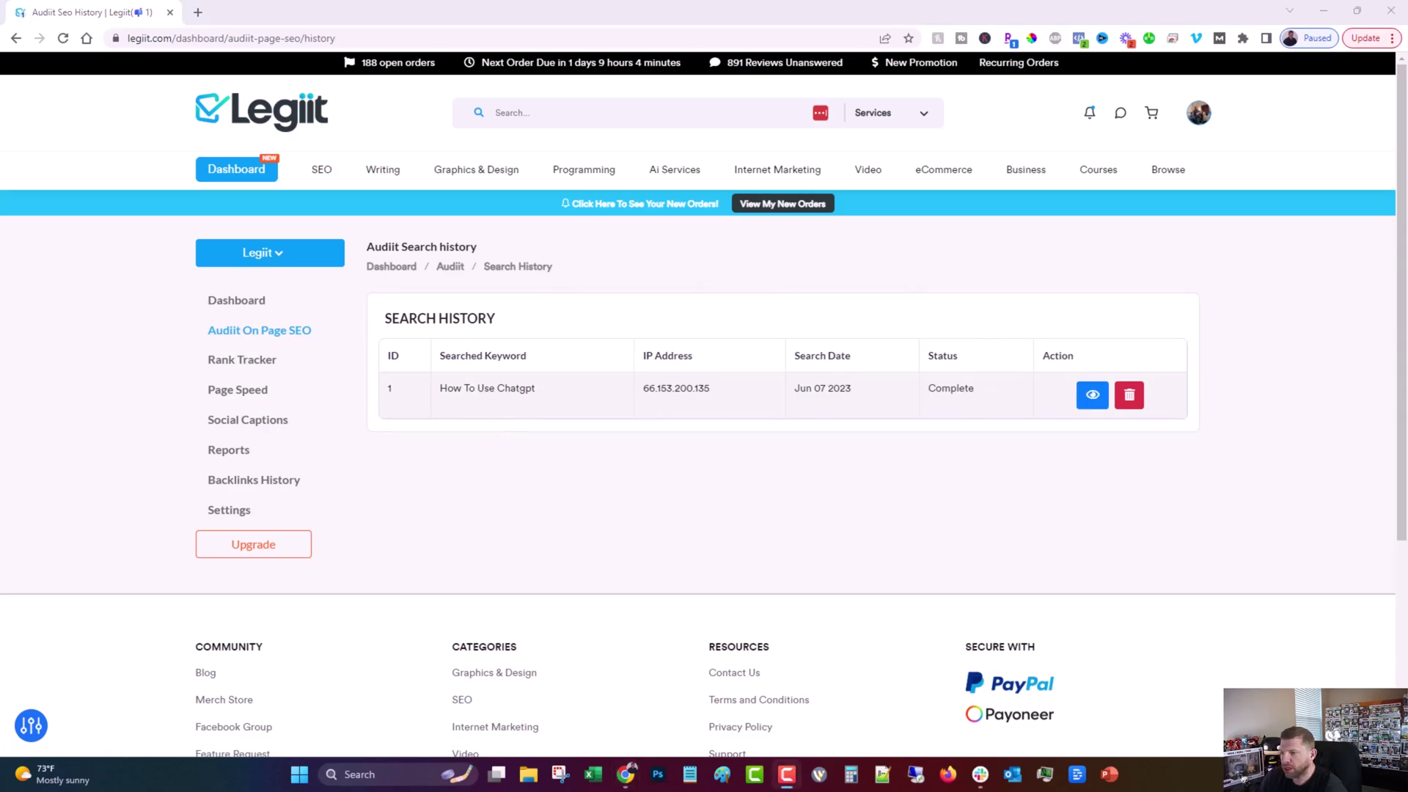
Open the 'how to use chatgpt' report (F, 50.15%), glance at Top Results, then return to Recommendations
click(1092, 397)
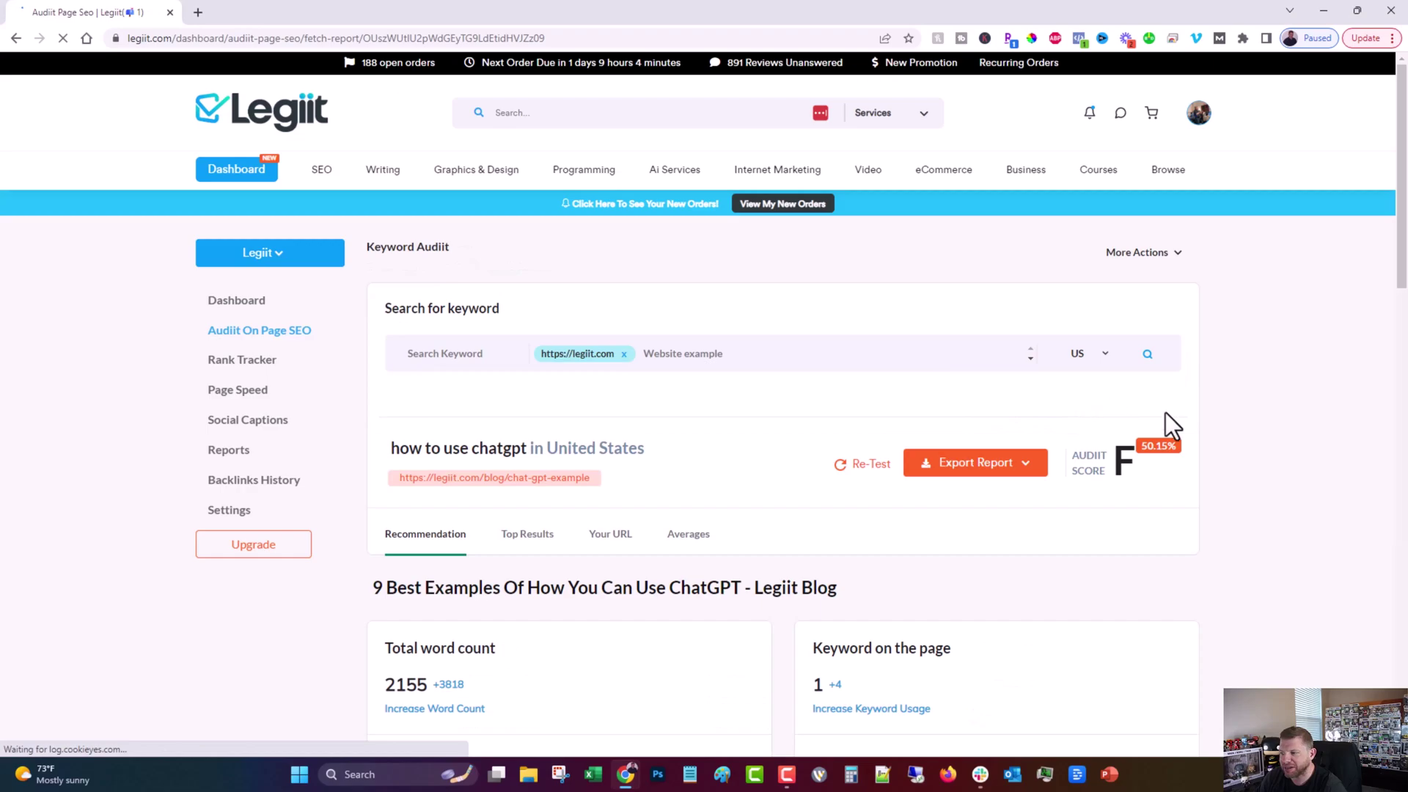
scroll(74, 424, down, 1)
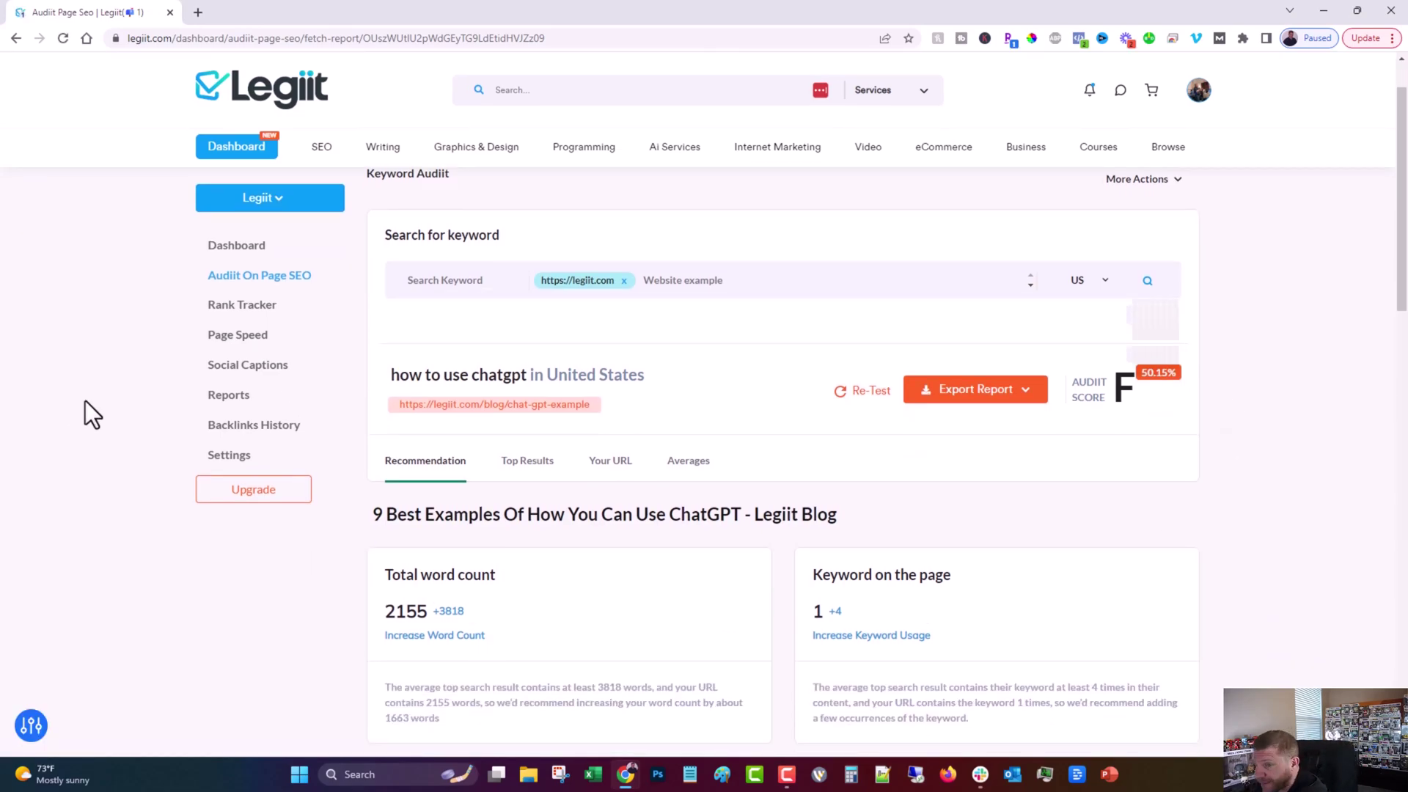
click(521, 470)
click(431, 473)
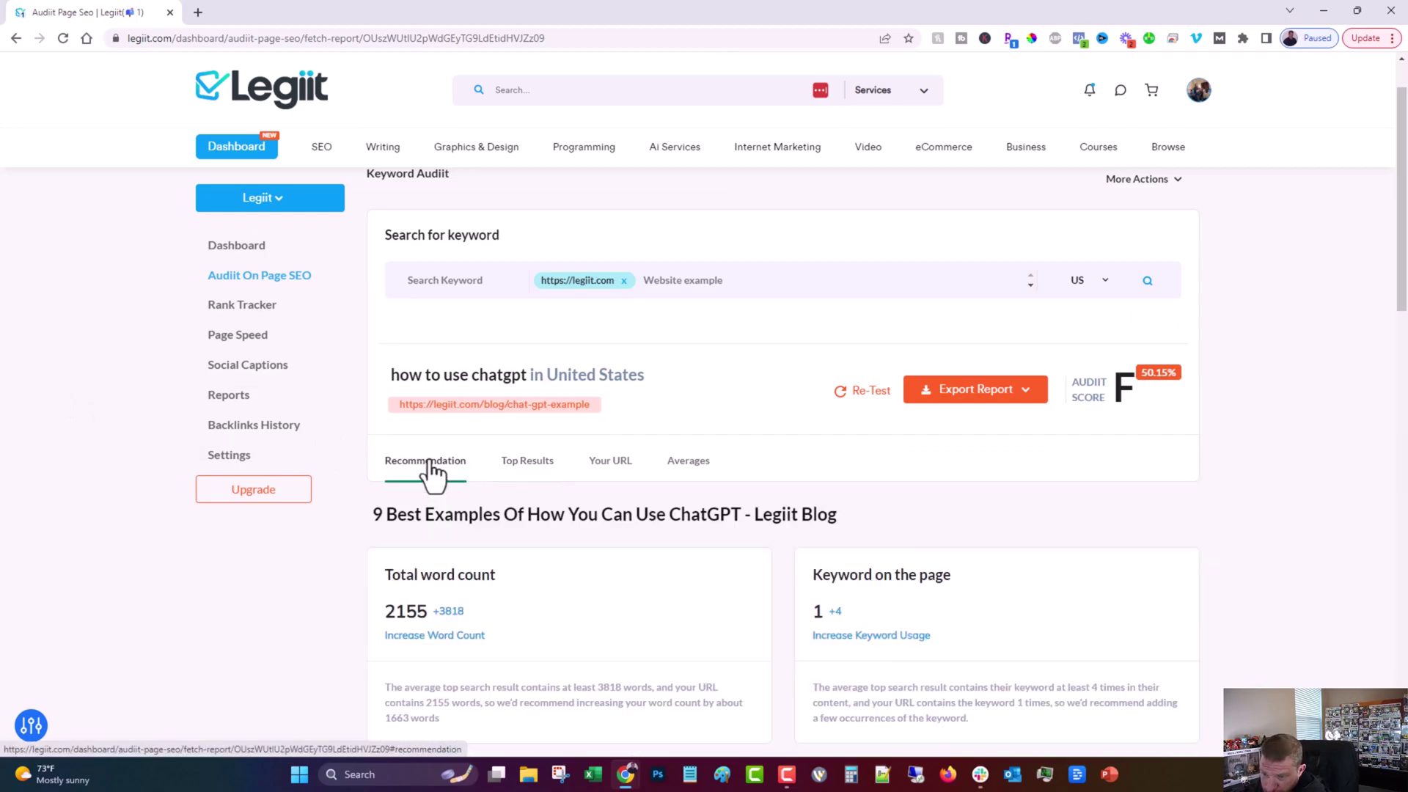
scroll(431, 469, down, 1)
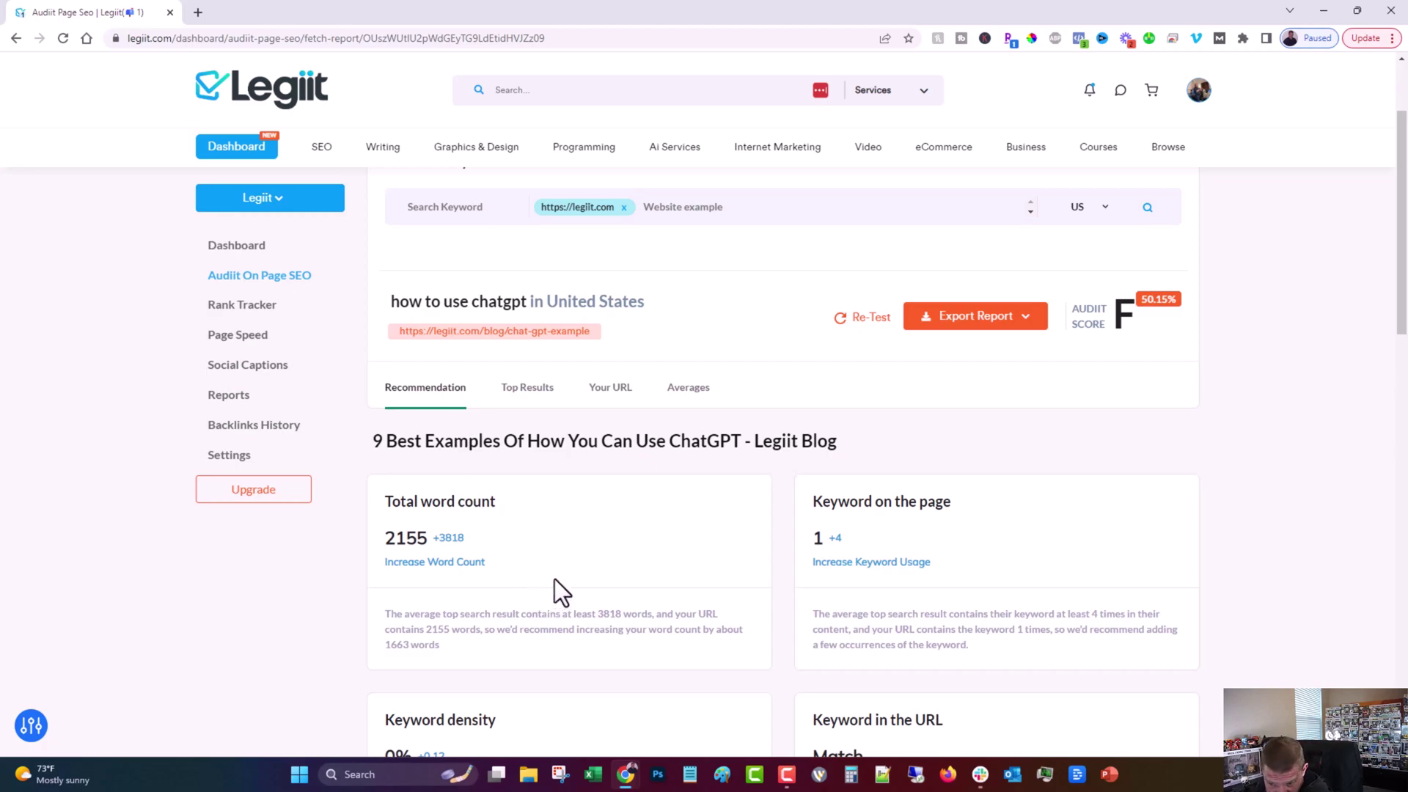
Note the word count gap (2155 vs 3818 for top results) and open the audited post in a new tab
scroll(561, 517, down, 1)
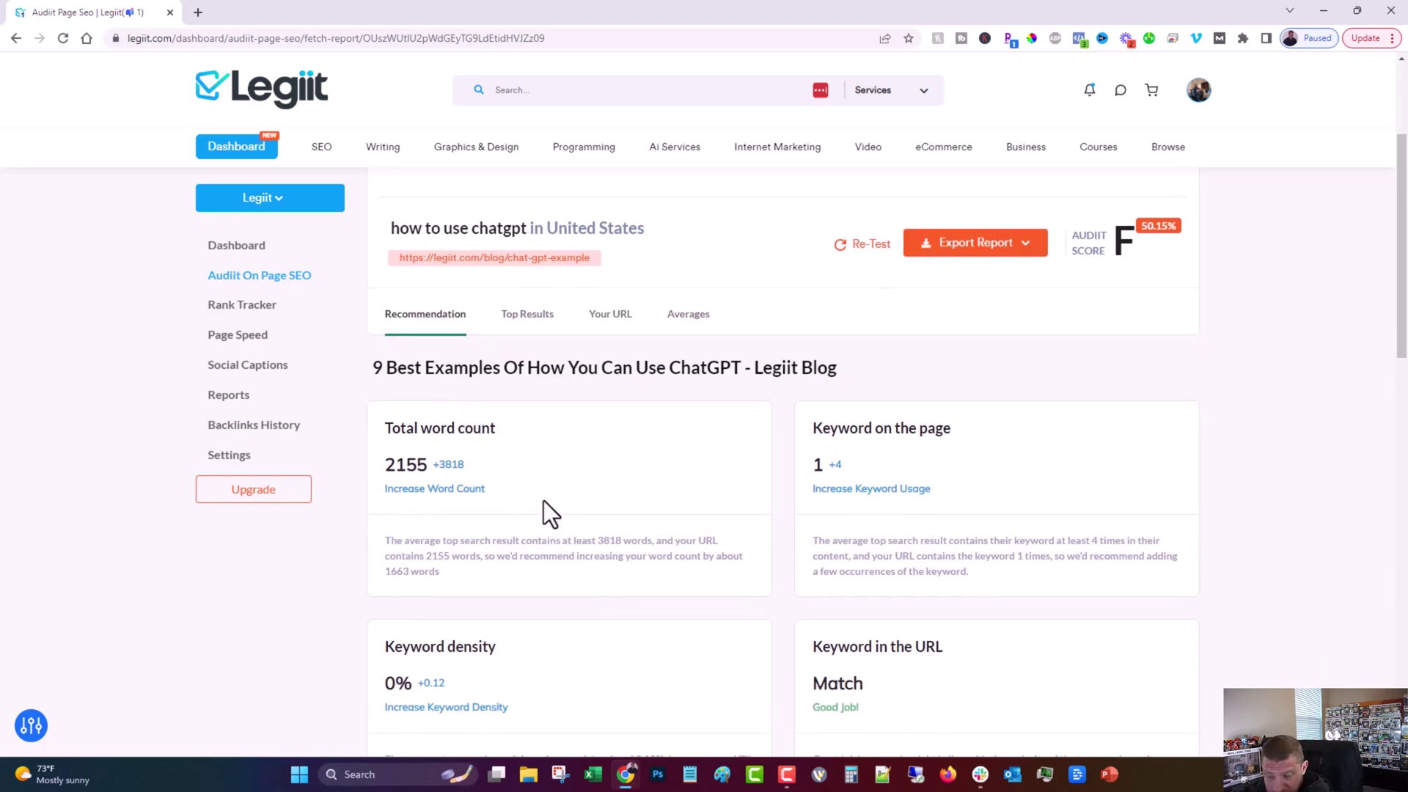
drag(385, 540, 625, 542)
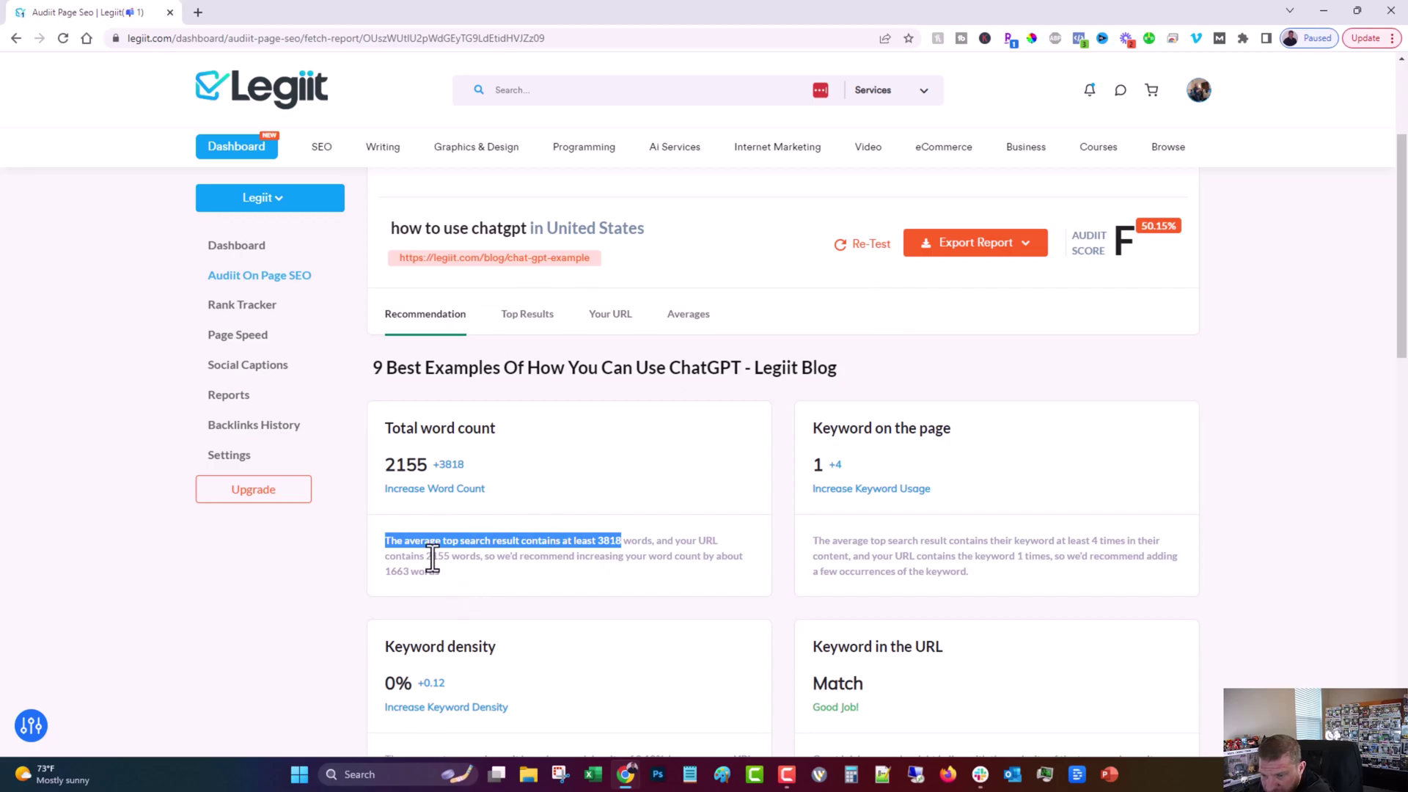
mouse_move(427, 556)
mouse_down()
mouse_move(451, 556)
mouse_move(383, 575)
mouse_move(406, 572)
mouse_up()
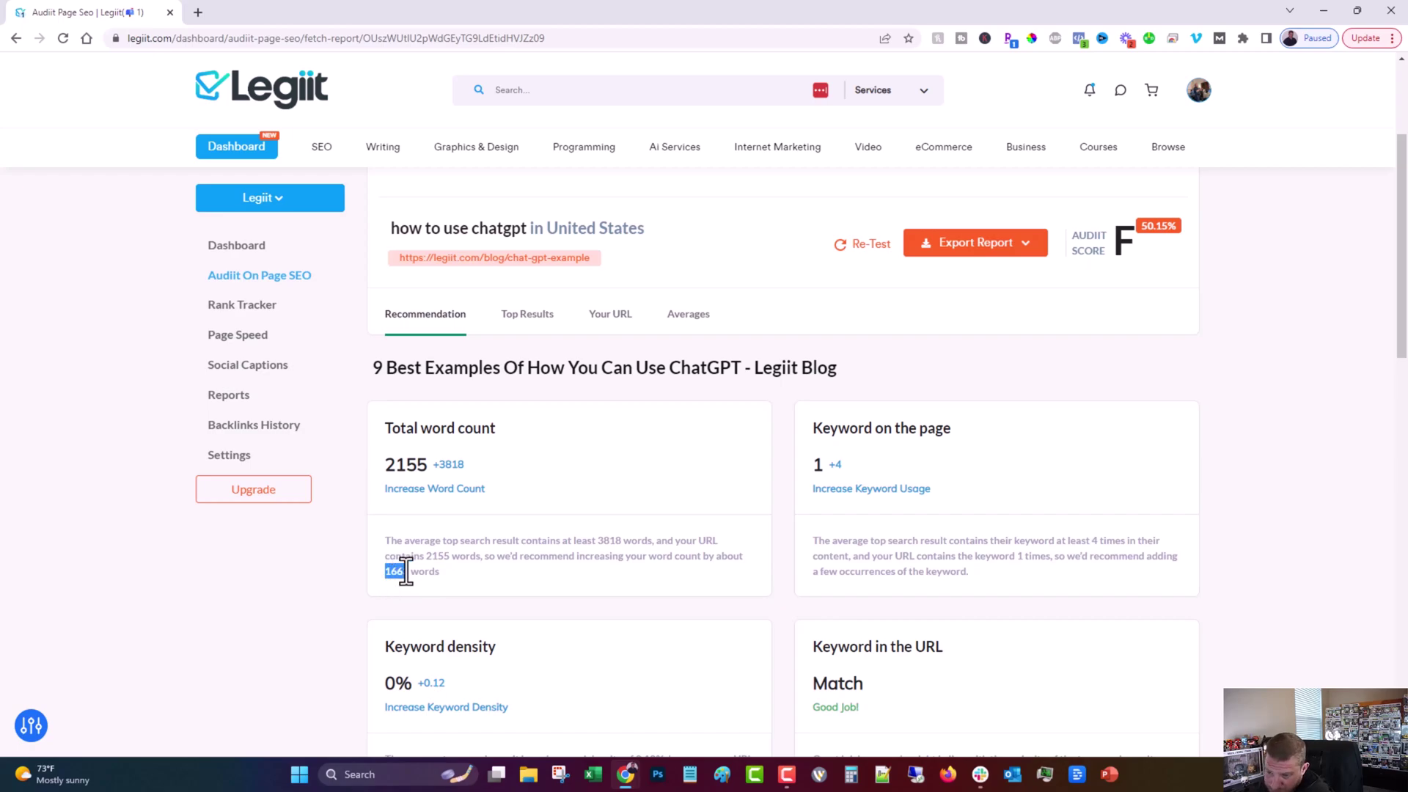
click(438, 569)
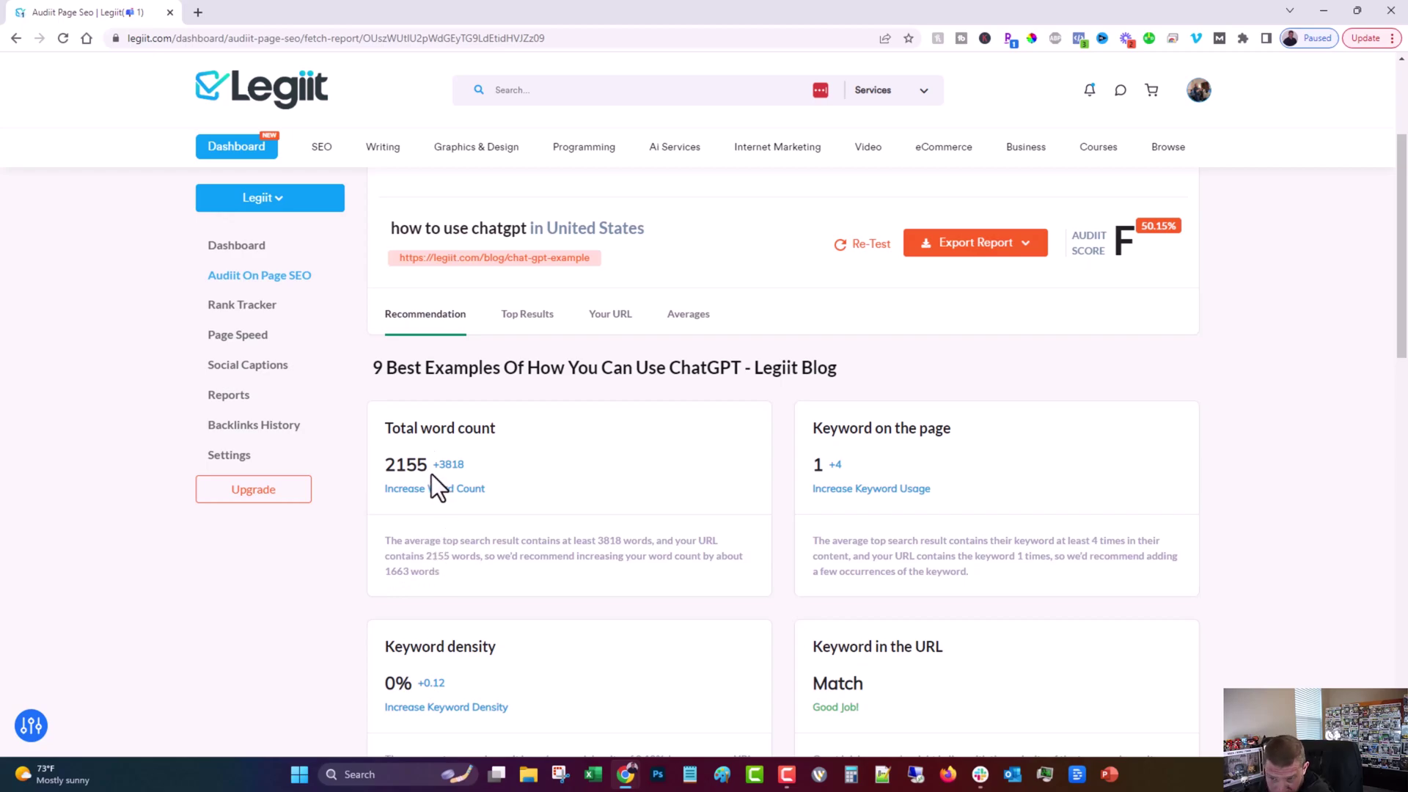
click(484, 258)
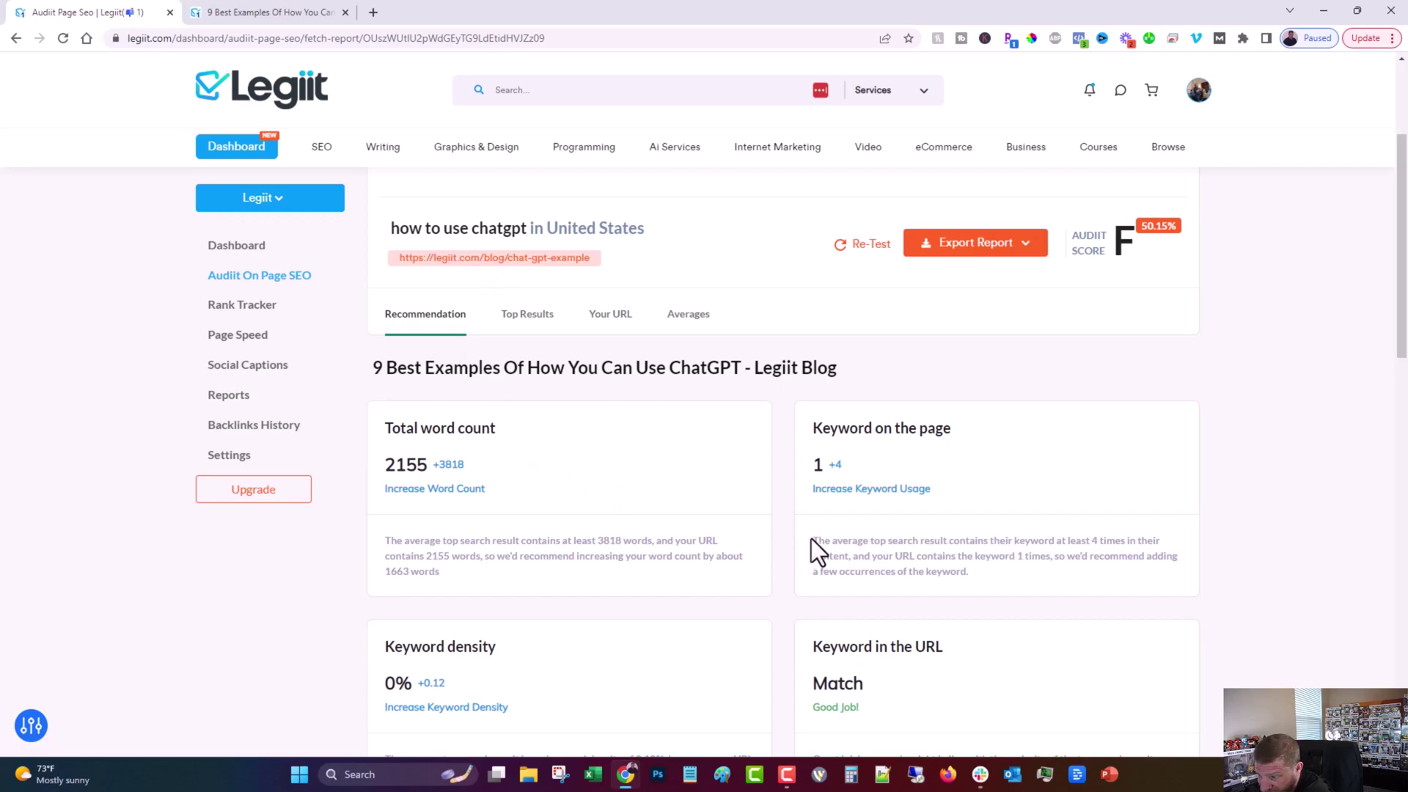
Review the keyword usage and keyword-in-URL recommendations, noting the keyword missing from the meta title
drag(810, 540, 922, 546)
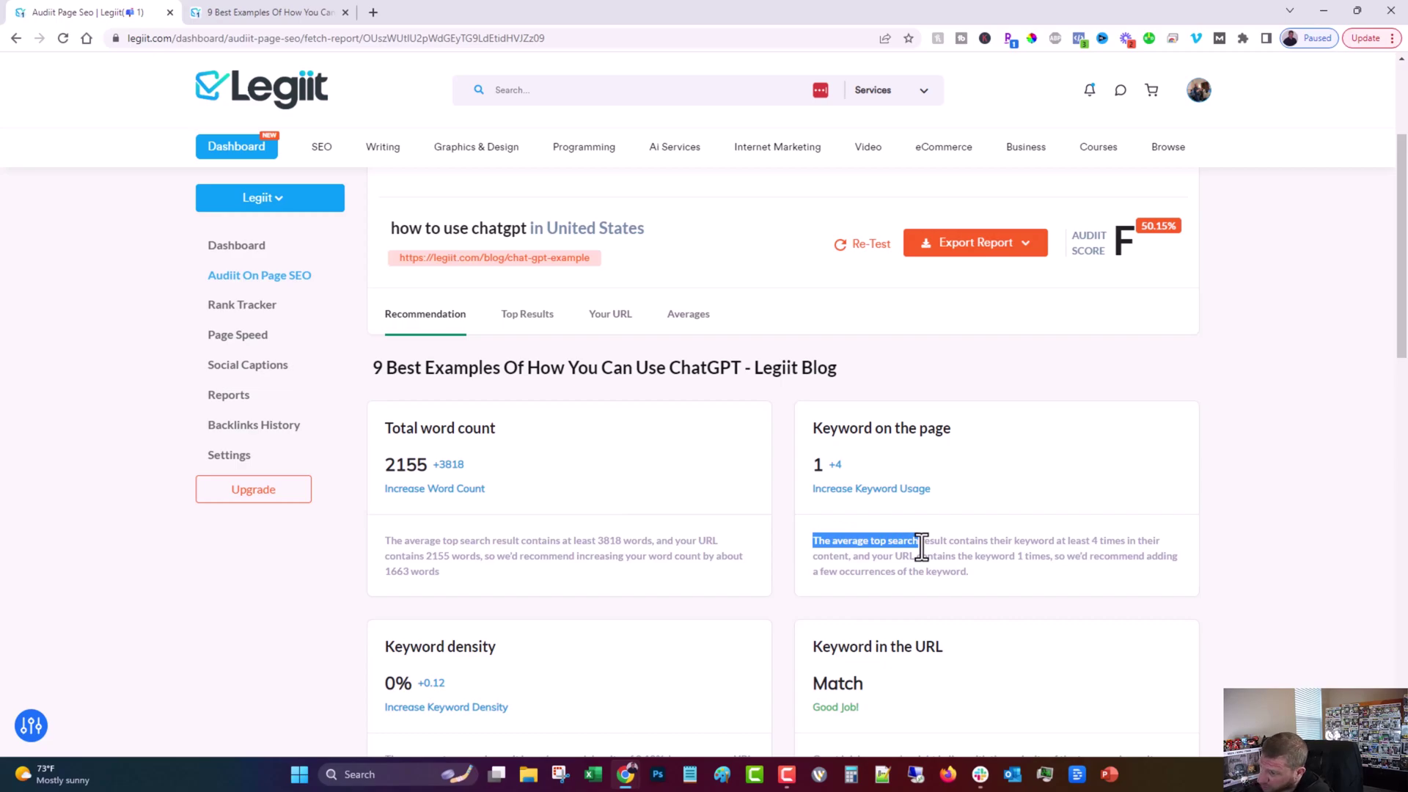
drag(921, 547, 812, 533)
click(1048, 563)
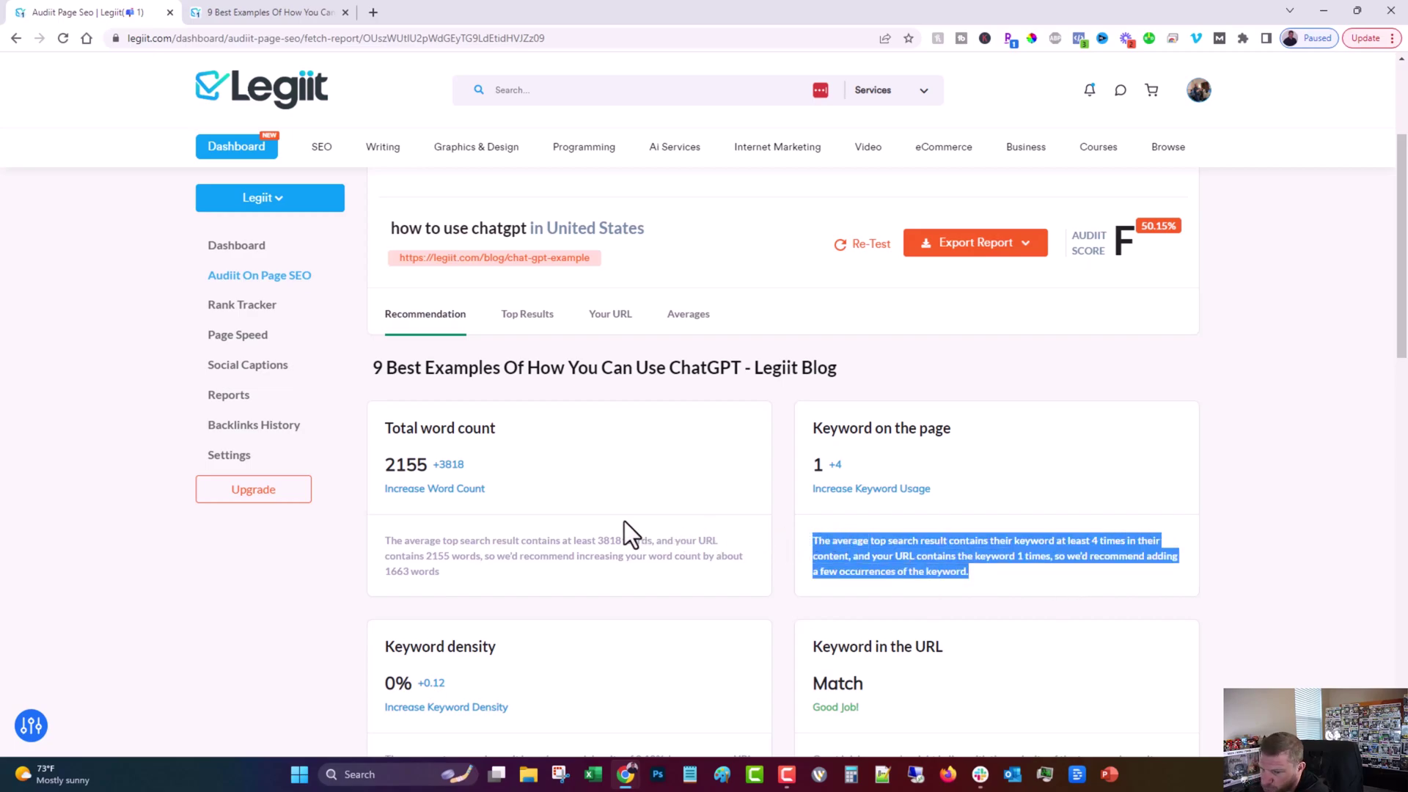
scroll(625, 520, down, 3)
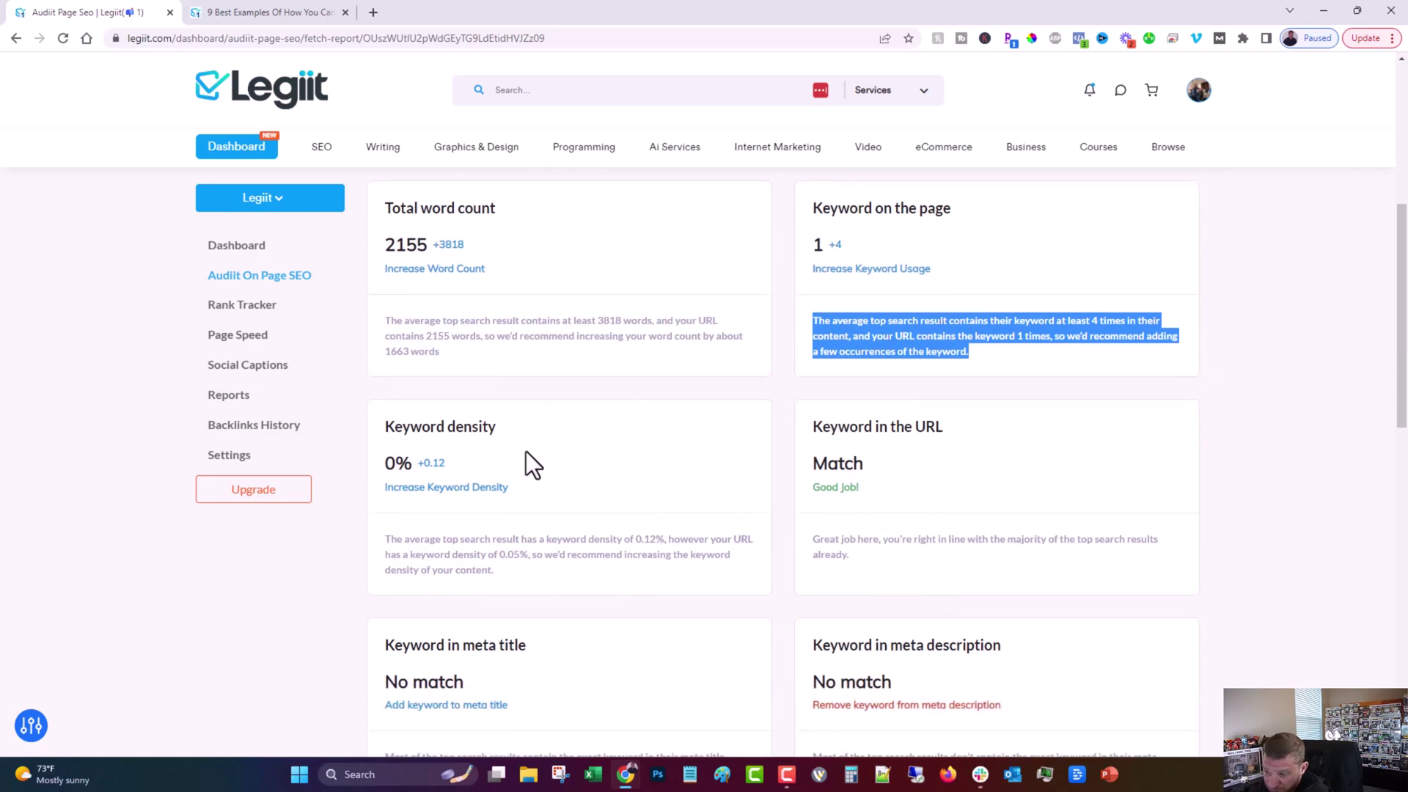
click(375, 535)
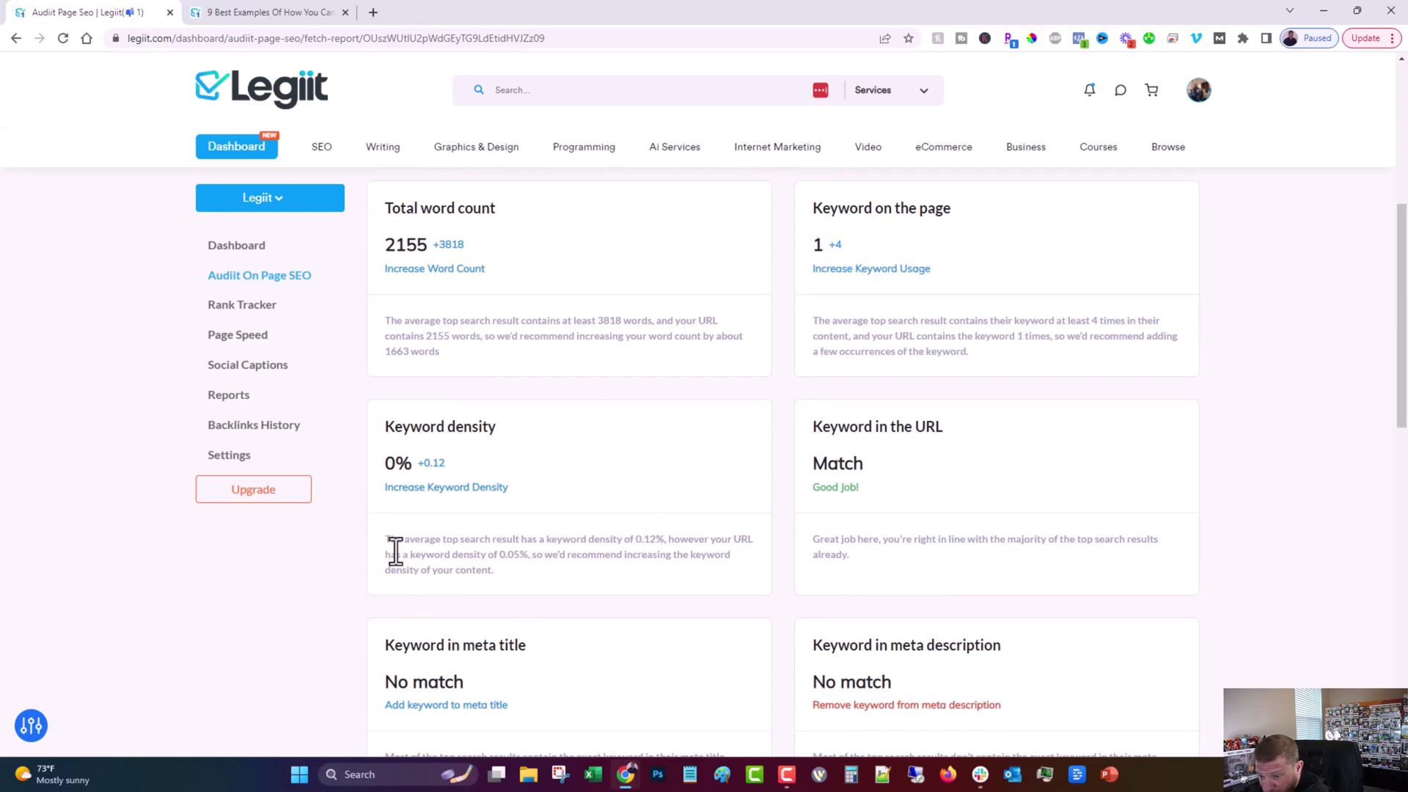
scroll(532, 558, up, 1)
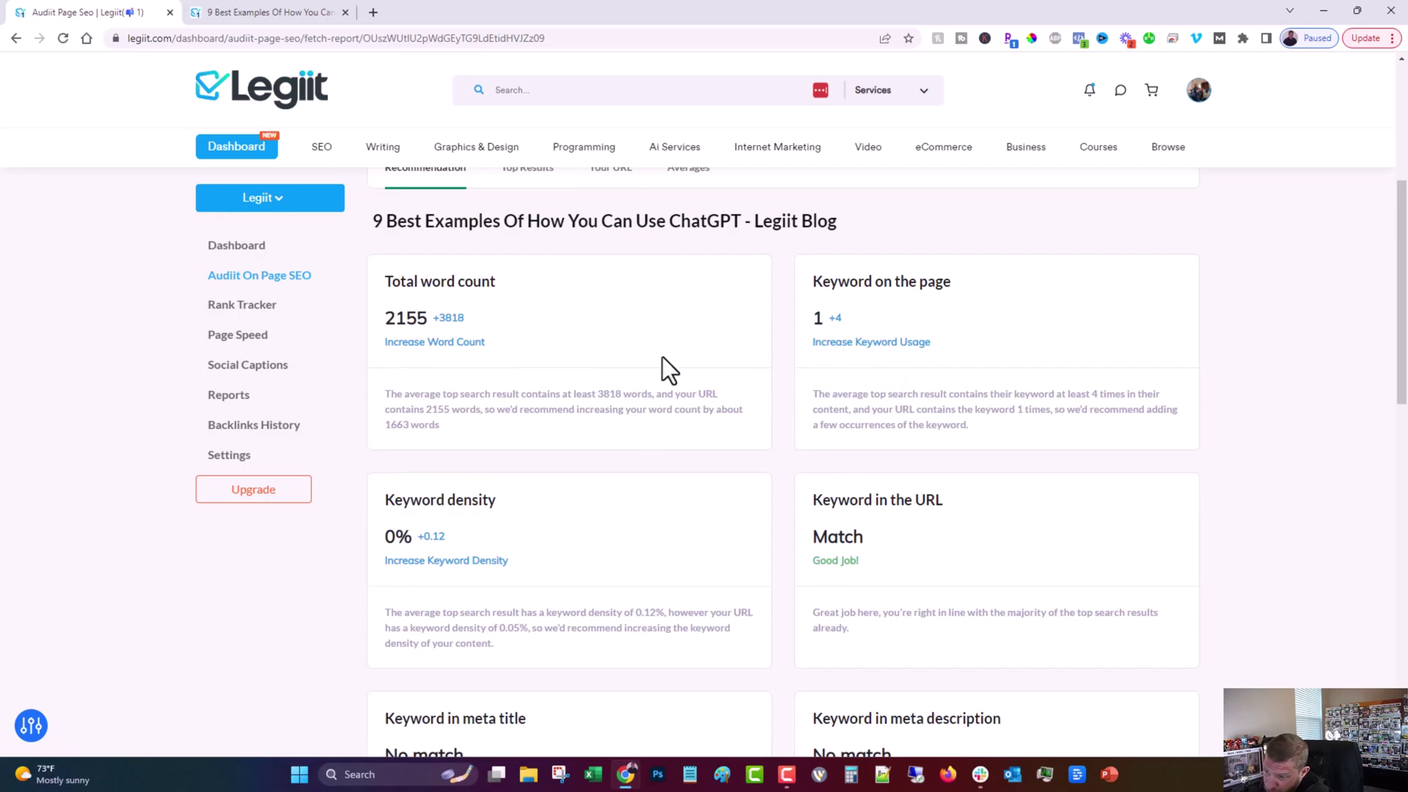
scroll(629, 355, down, 1)
scroll(630, 353, down, 1)
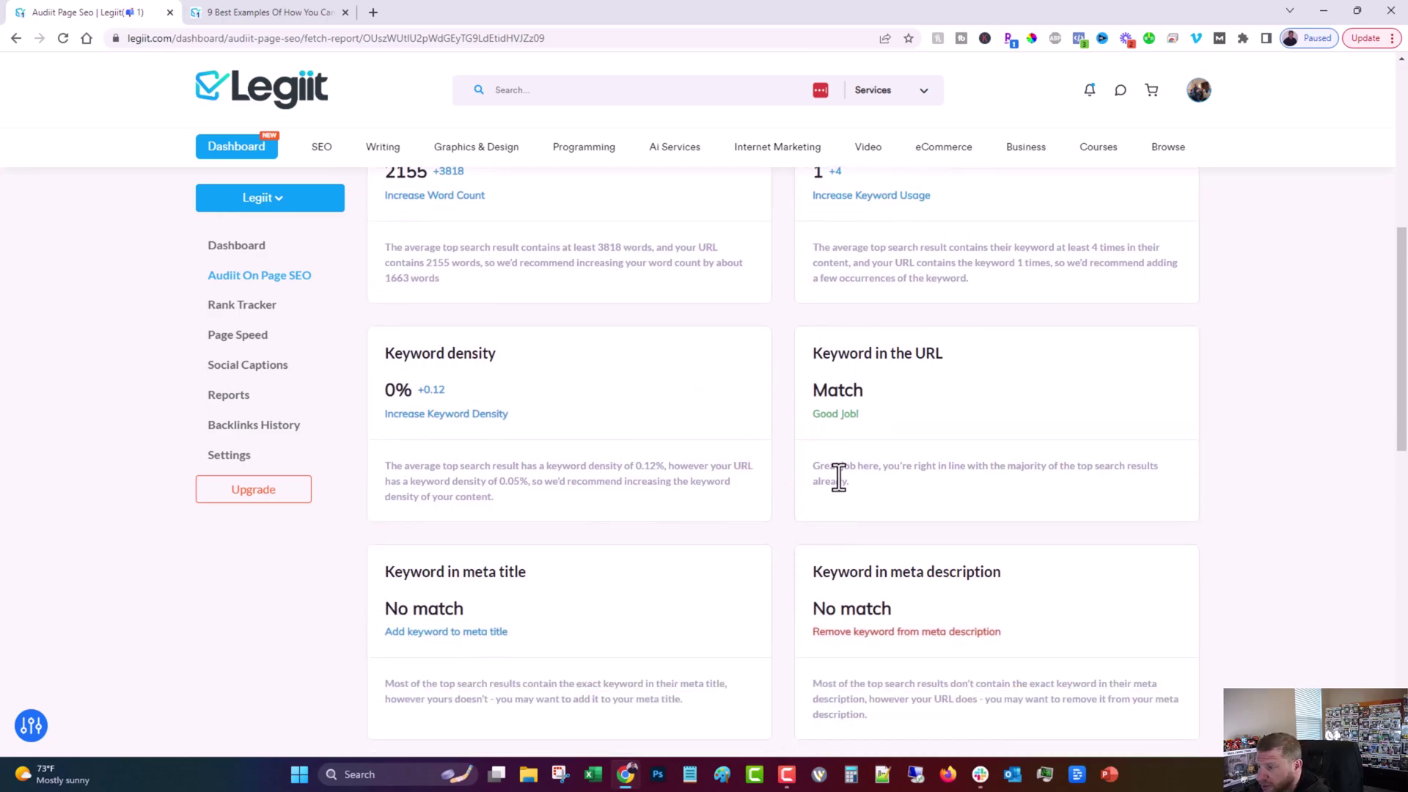
mouse_move(820, 466)
mouse_down()
mouse_move(946, 498)
mouse_move(795, 462)
mouse_up()
click(1058, 493)
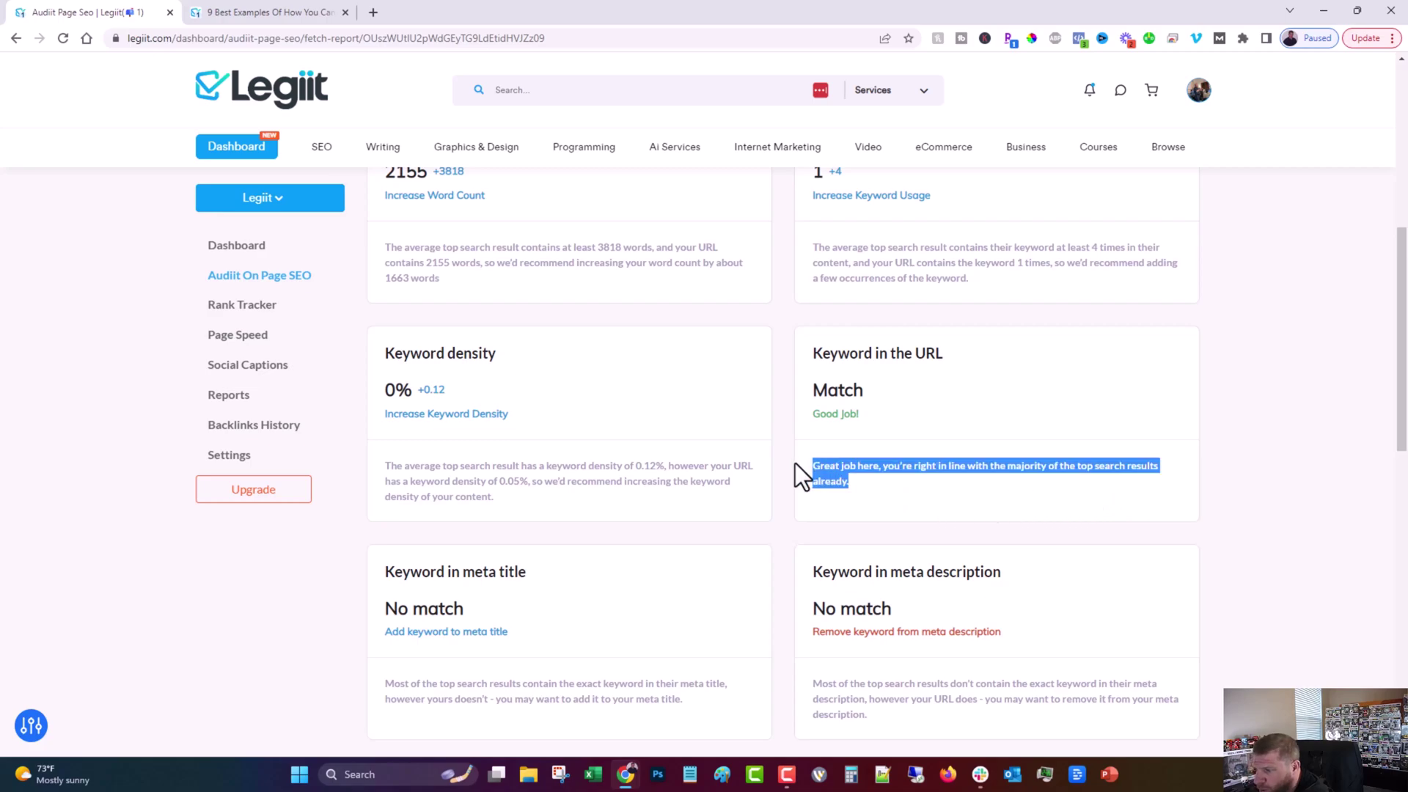
scroll(794, 464, up, 5)
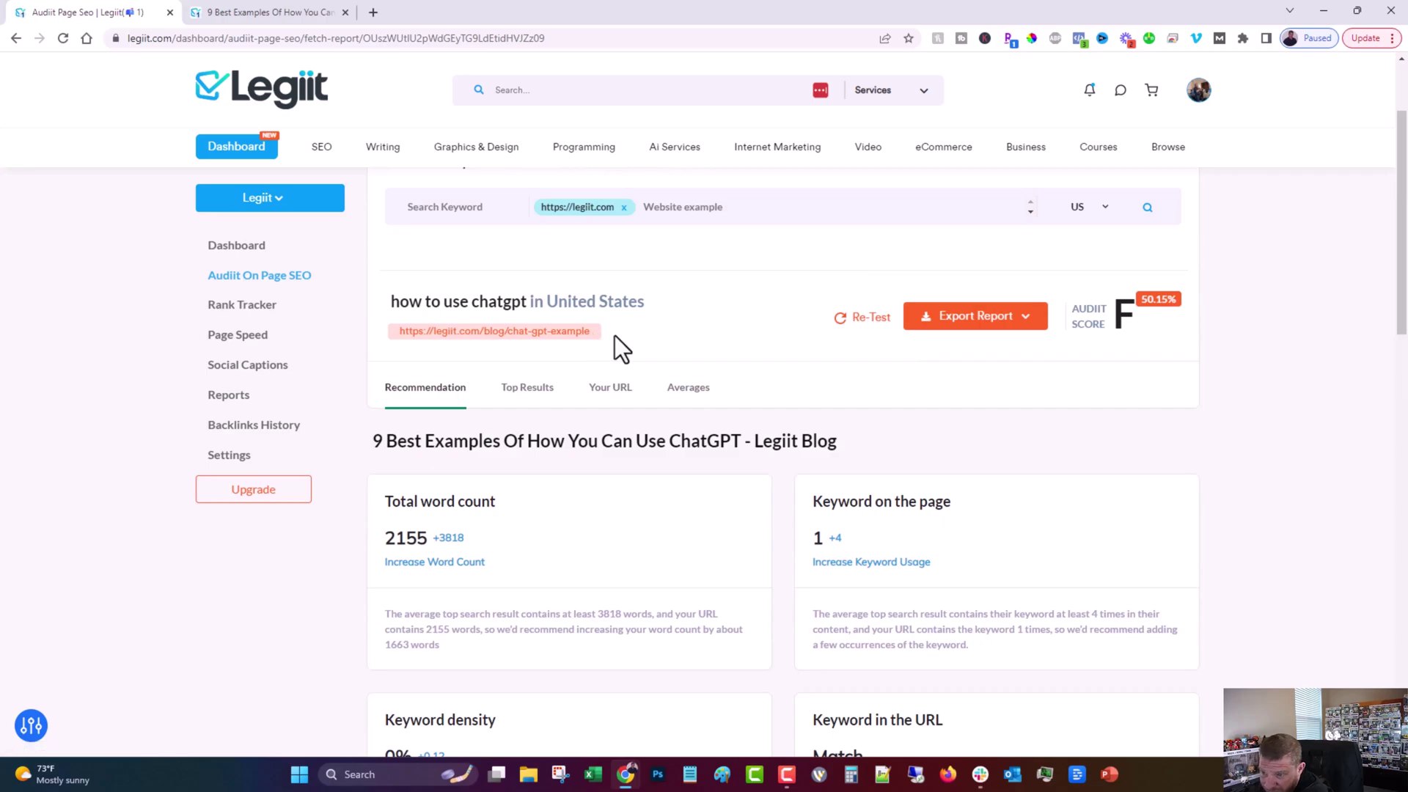
scroll(676, 367, down, 4)
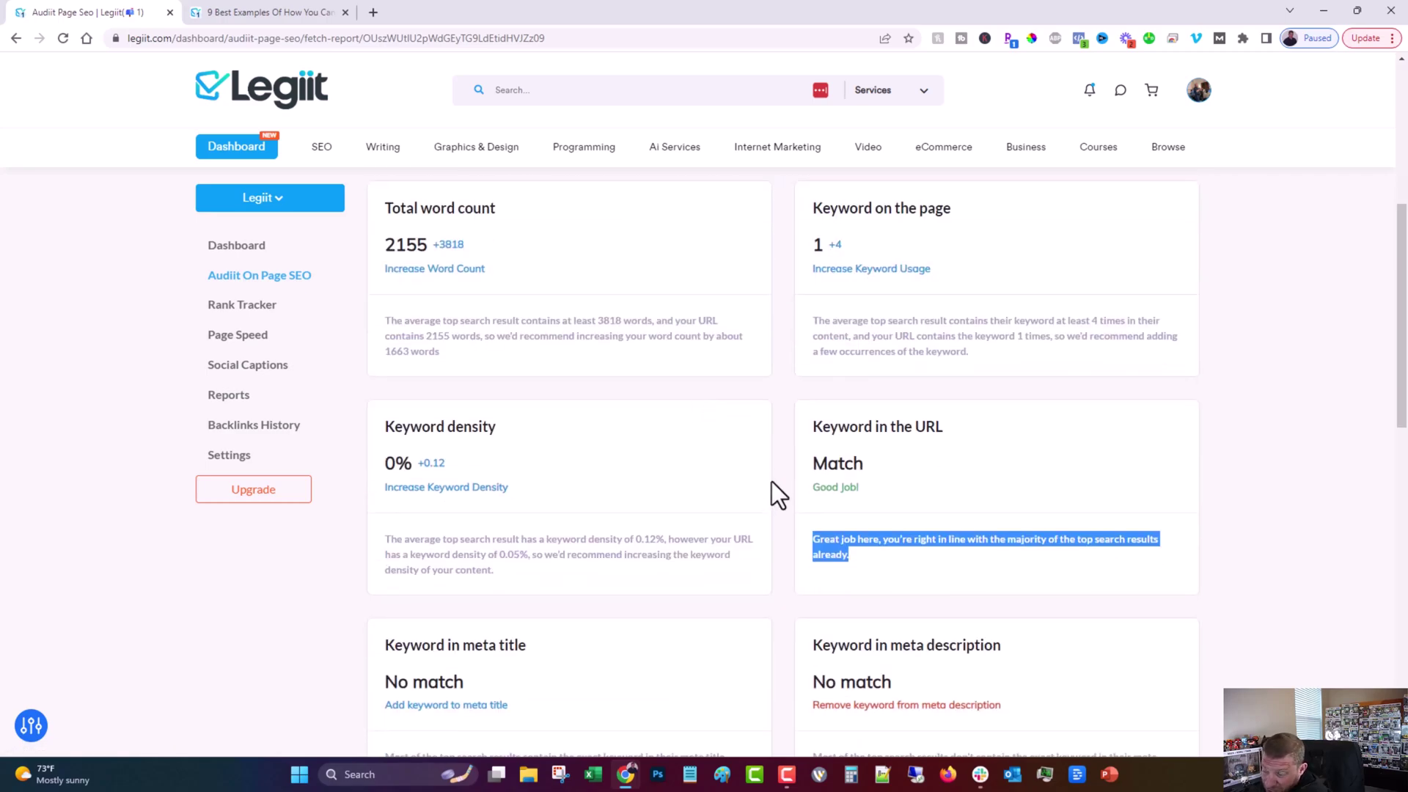
scroll(764, 482, up, 3)
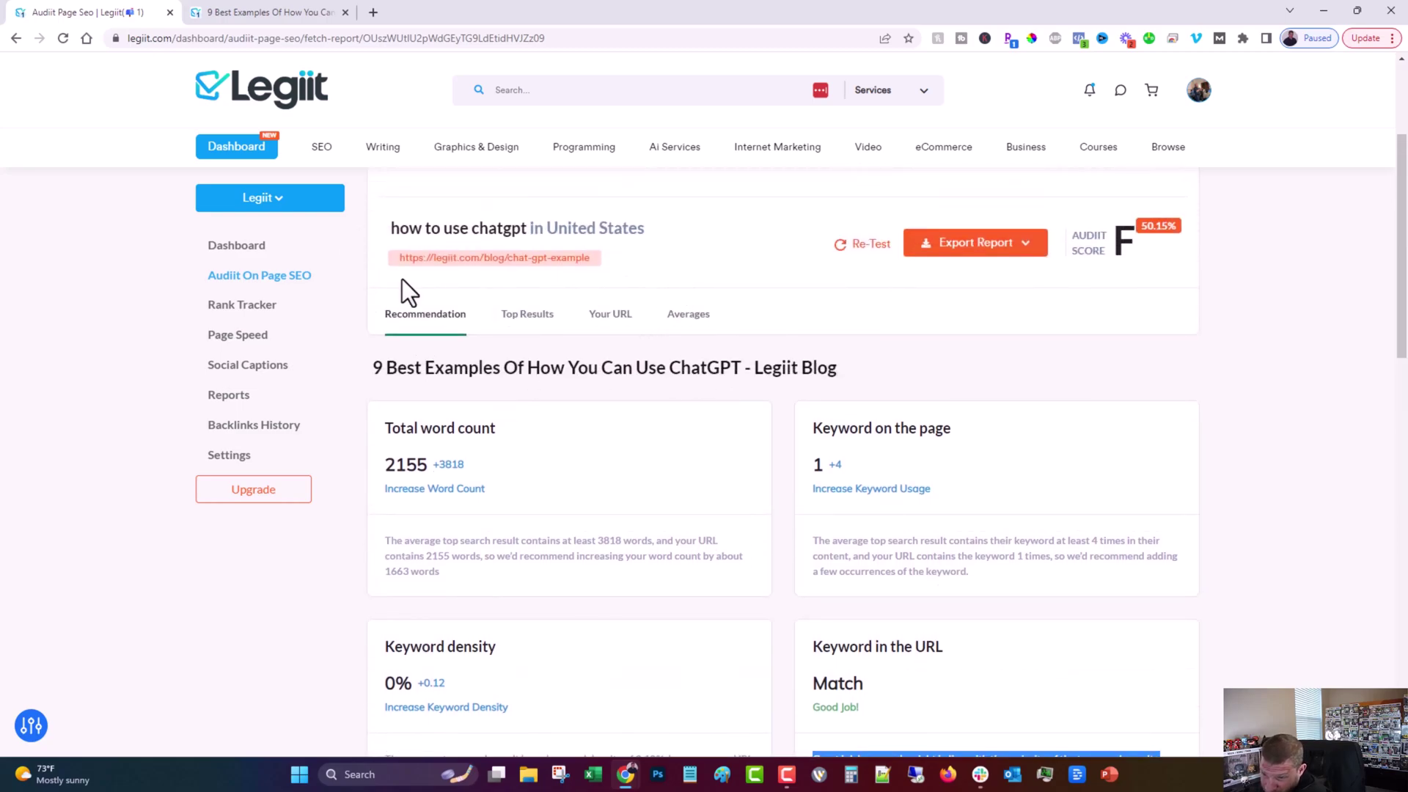
scroll(769, 569, down, 4)
Read the meta title and meta description advice, then scroll to the H1 and Images cards (30 images to 25)
click(785, 562)
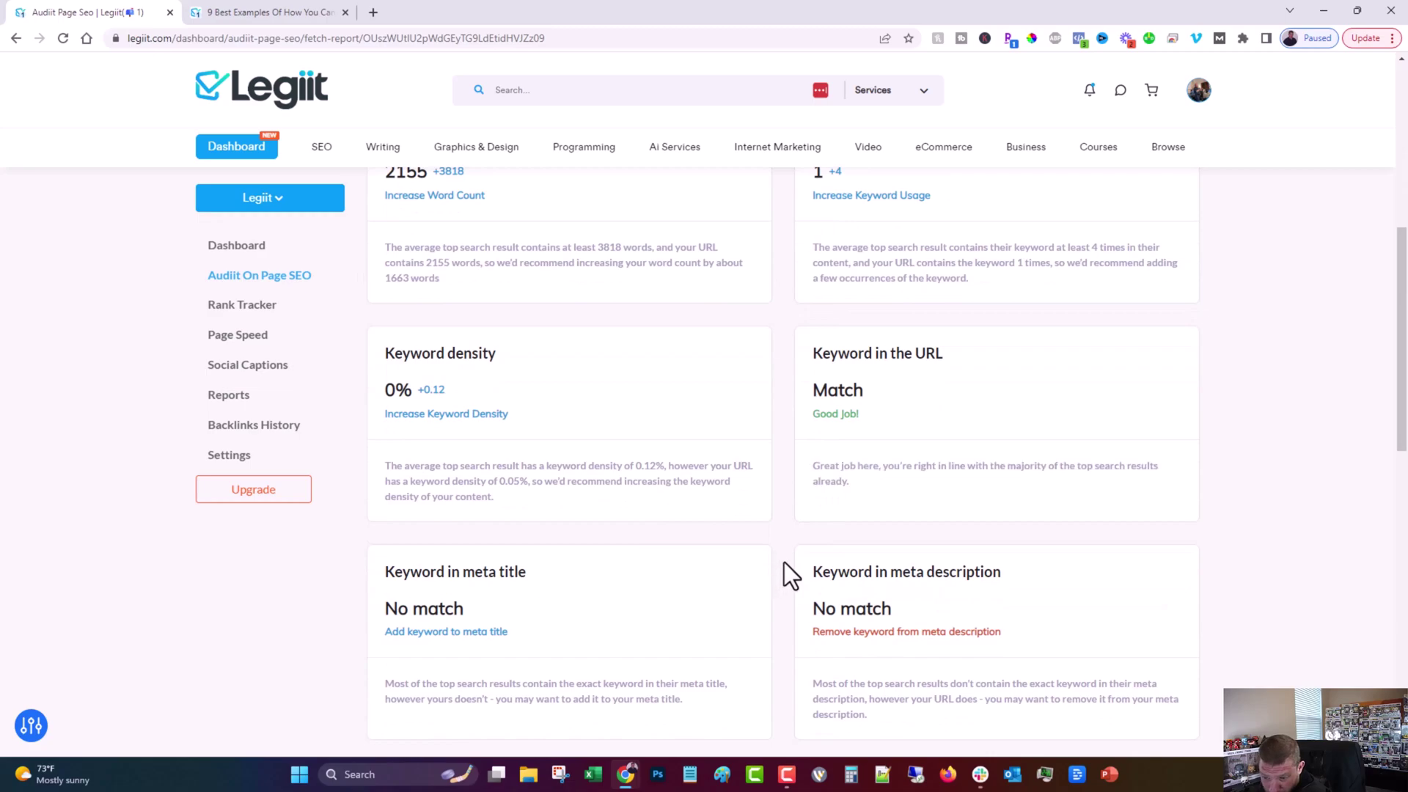
scroll(397, 662, down, 1)
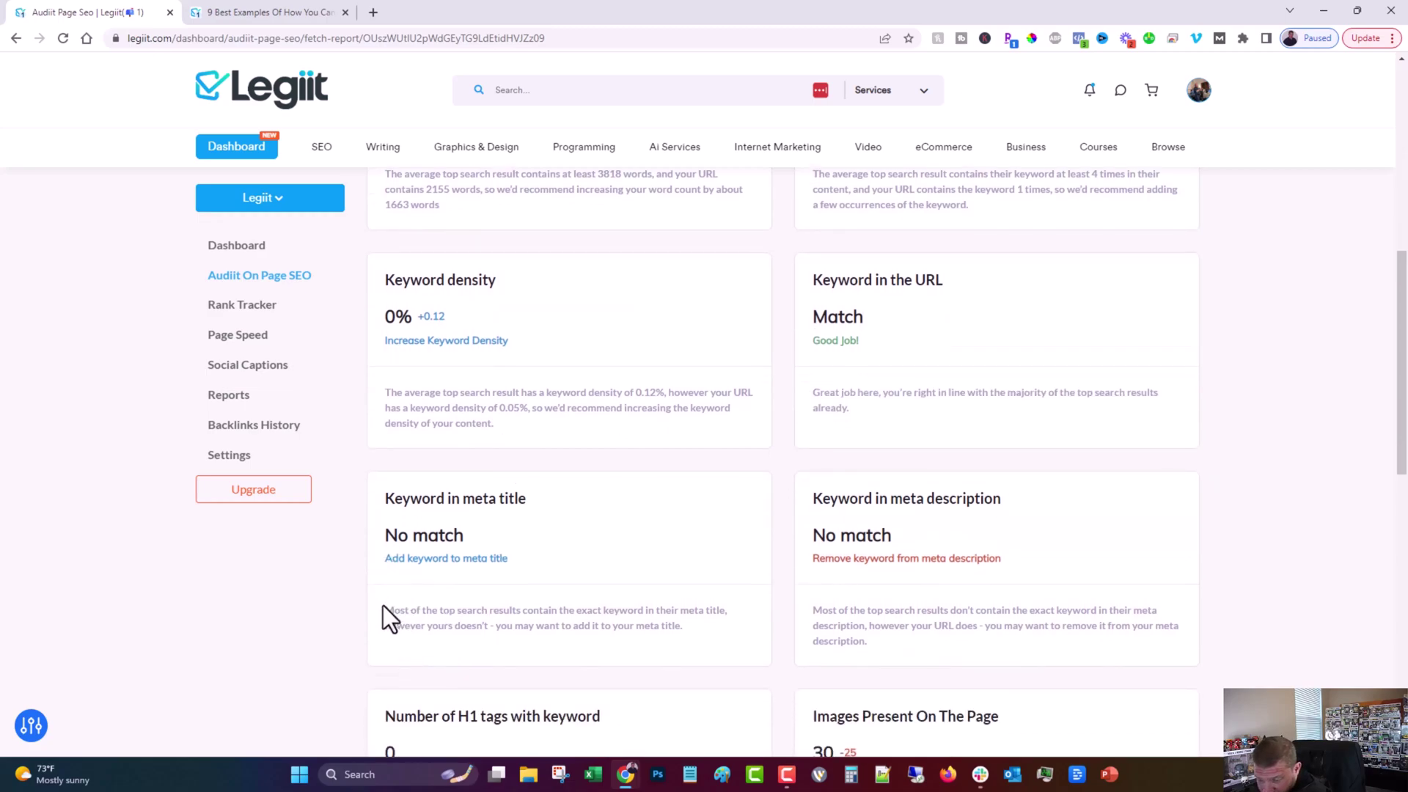
drag(384, 603, 726, 632)
click(725, 632)
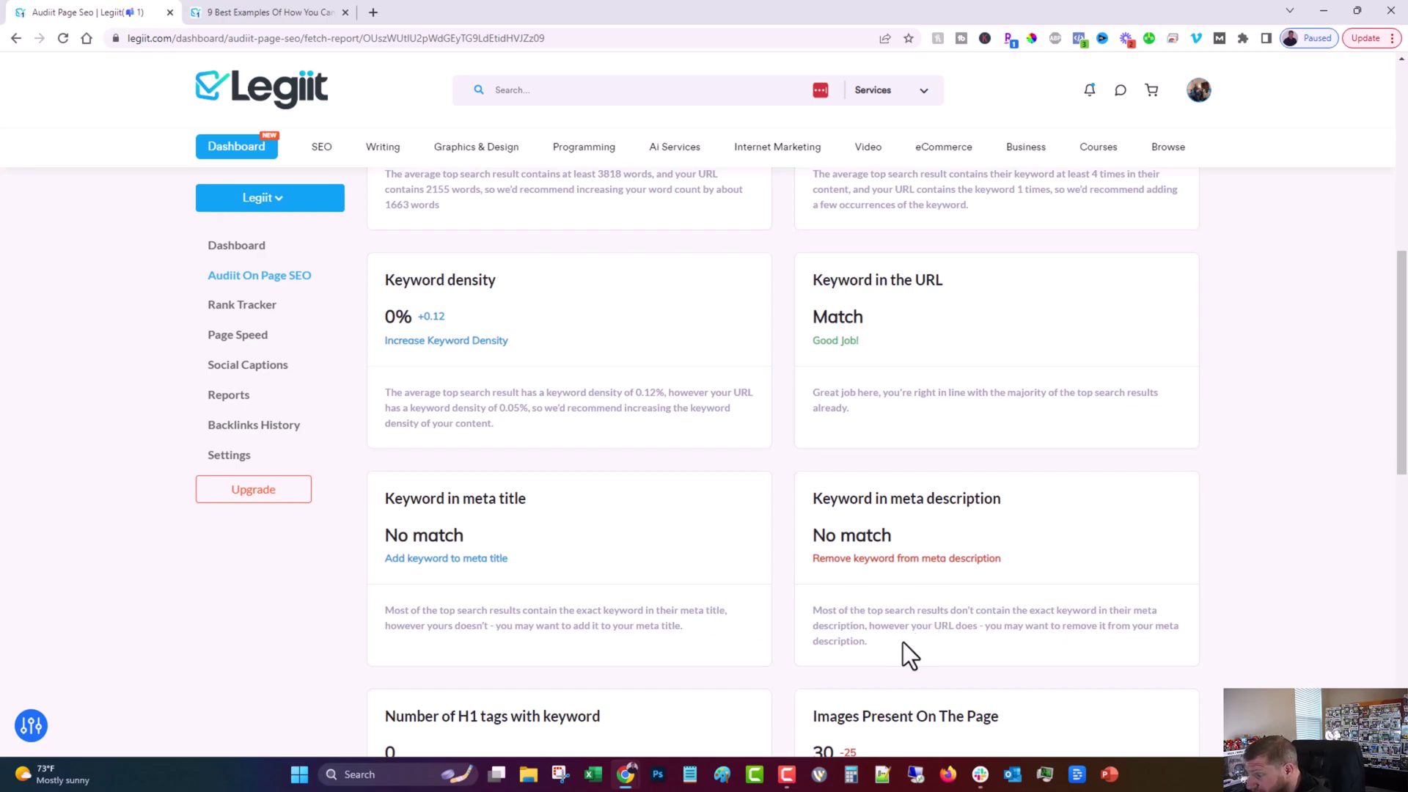
drag(891, 640, 815, 609)
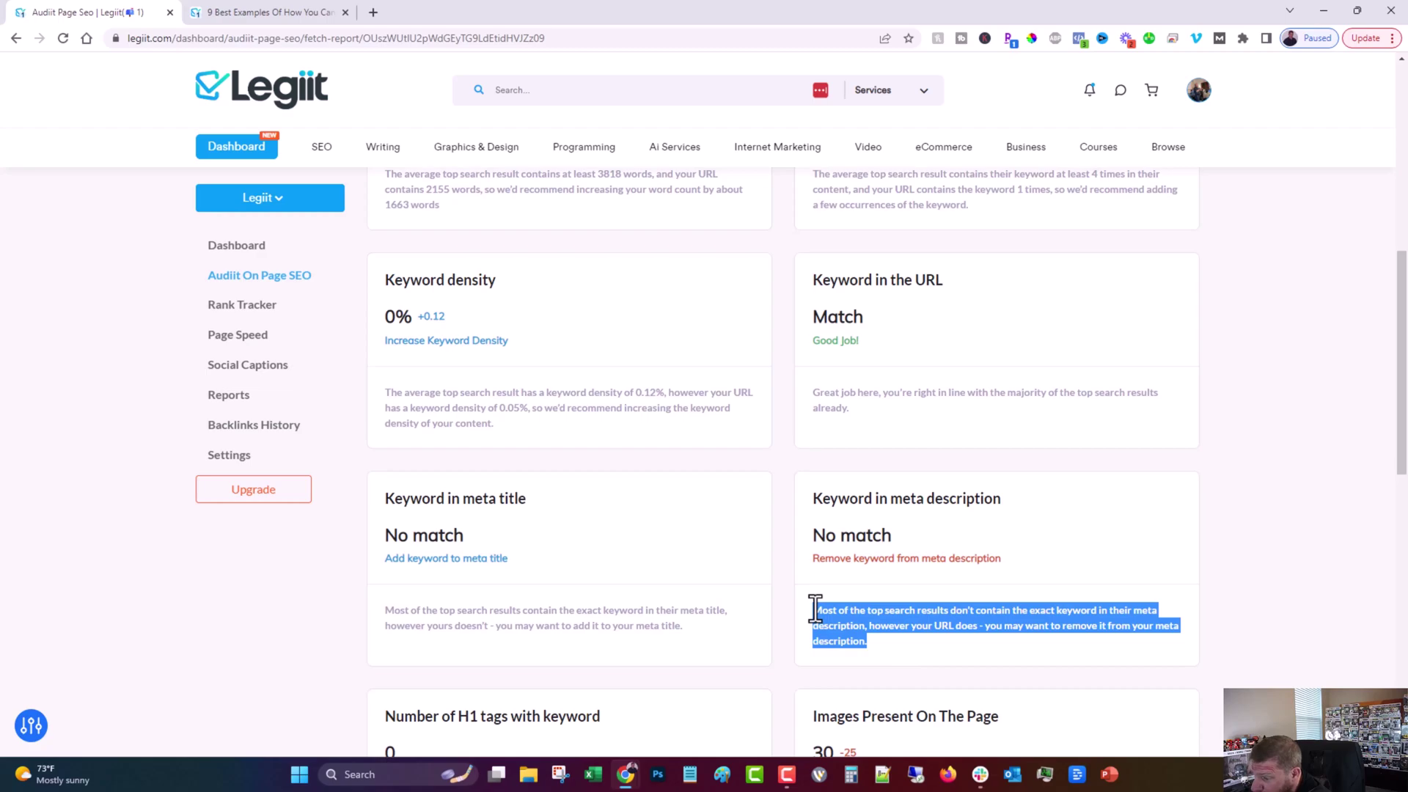
click(823, 591)
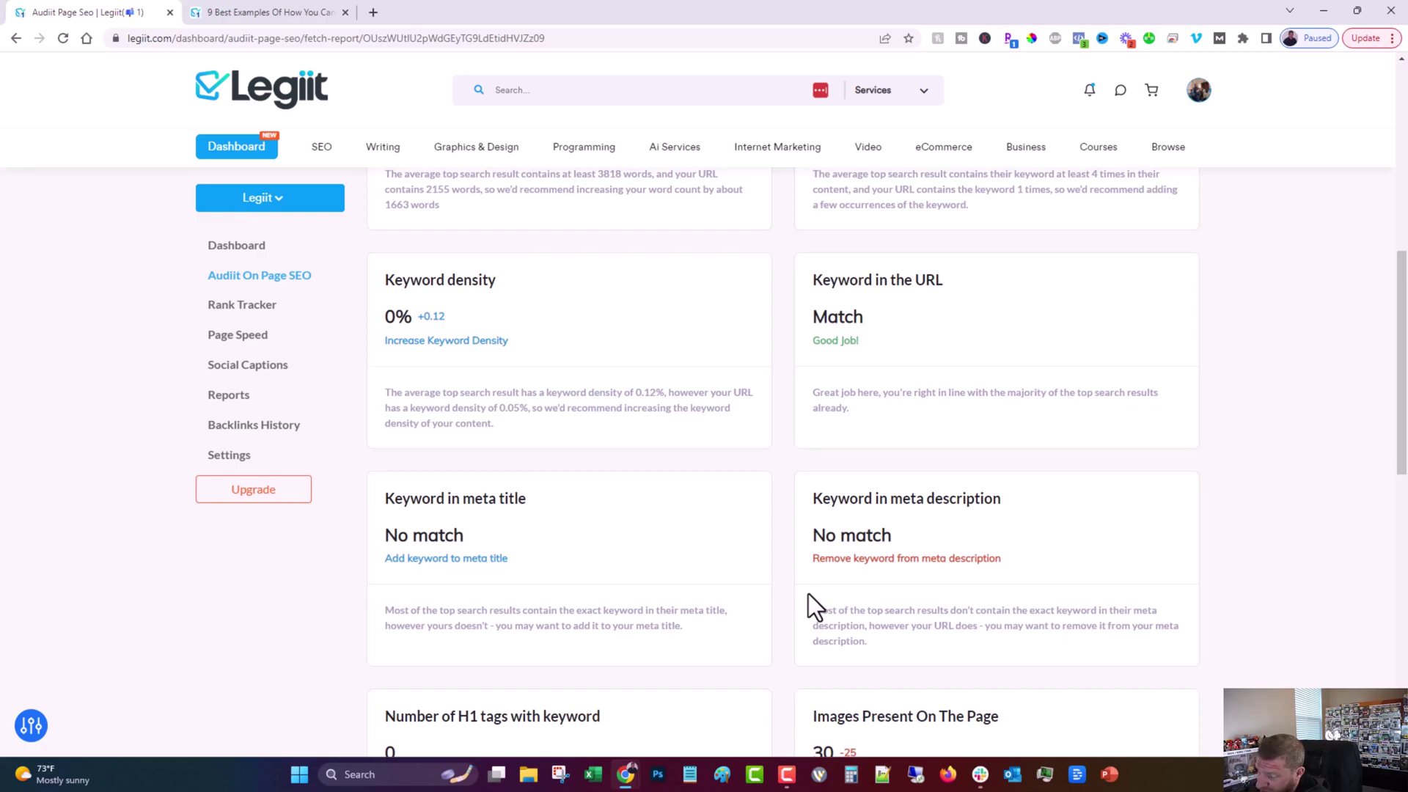
scroll(807, 593, down, 2)
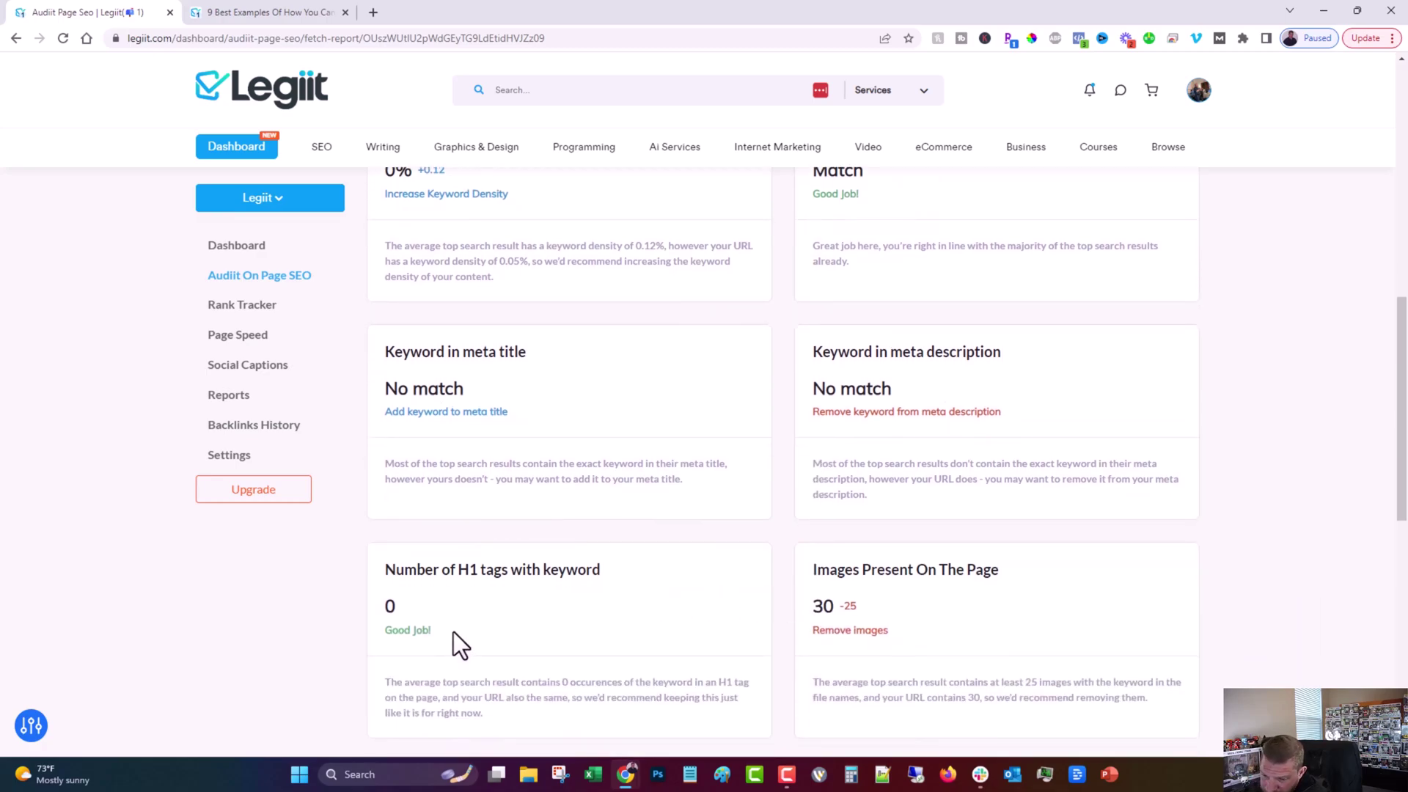
scroll(493, 693, down, 1)
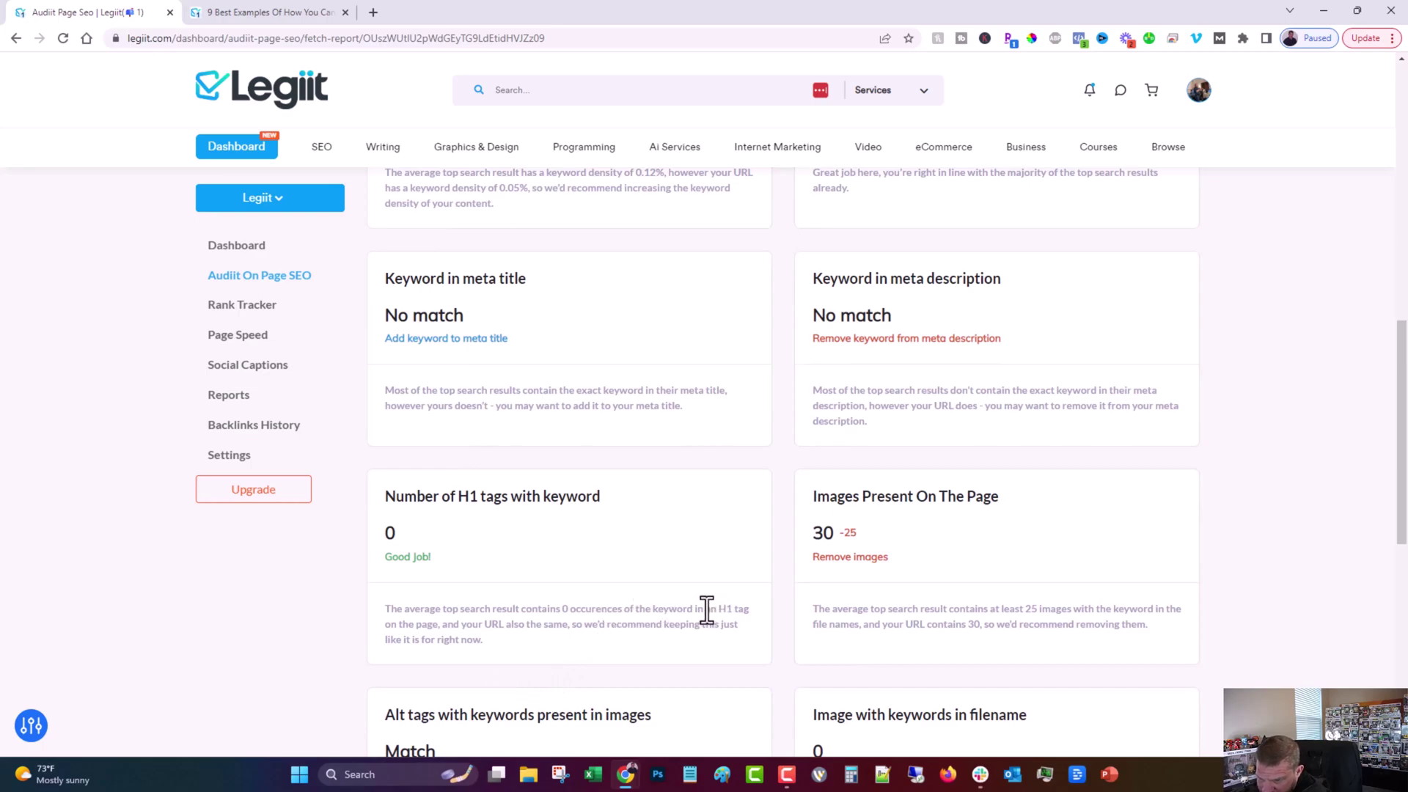
Switch to the ChatGPT blog post and inspect its article heading in DevTools
click(232, 12)
scroll(195, 379, down, 12)
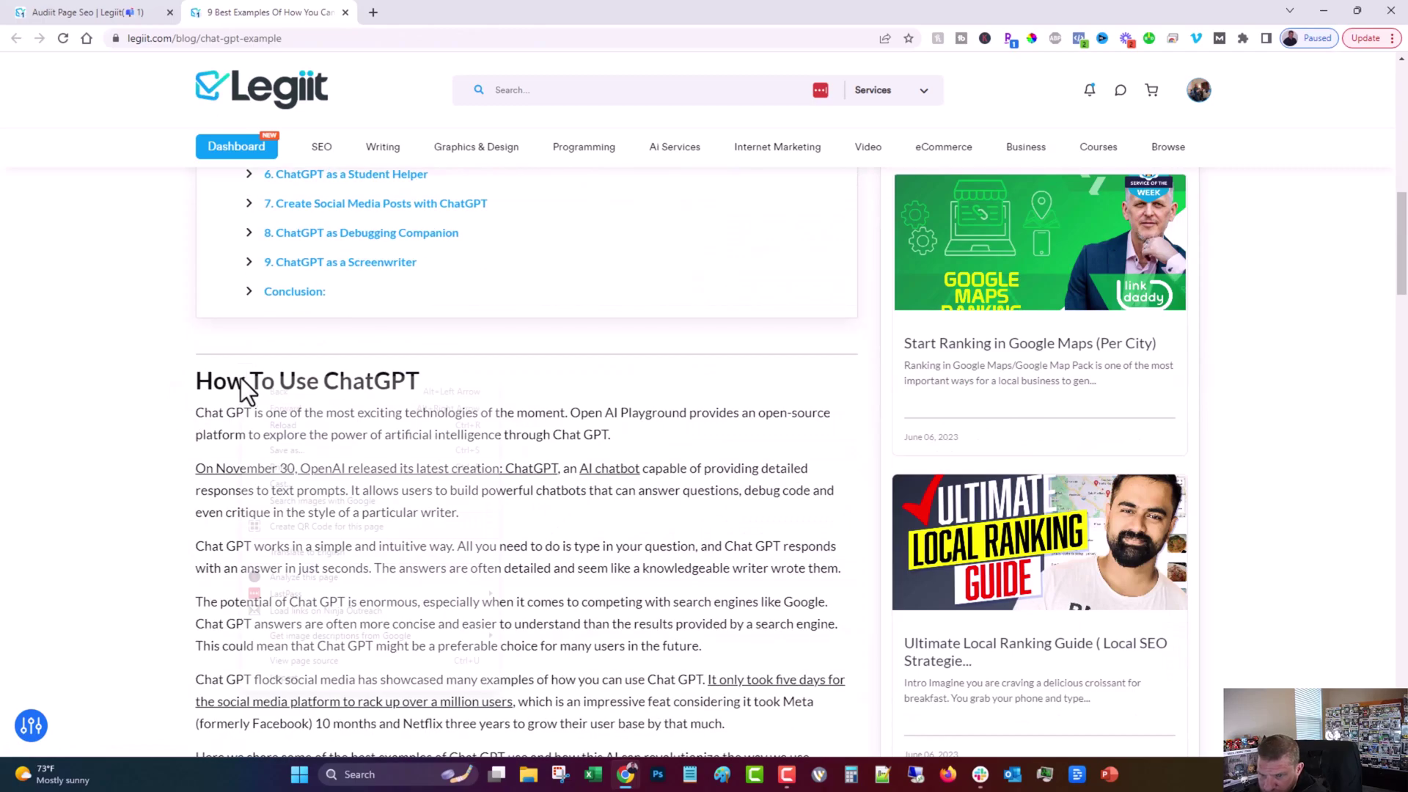
right_click(245, 388)
click(315, 675)
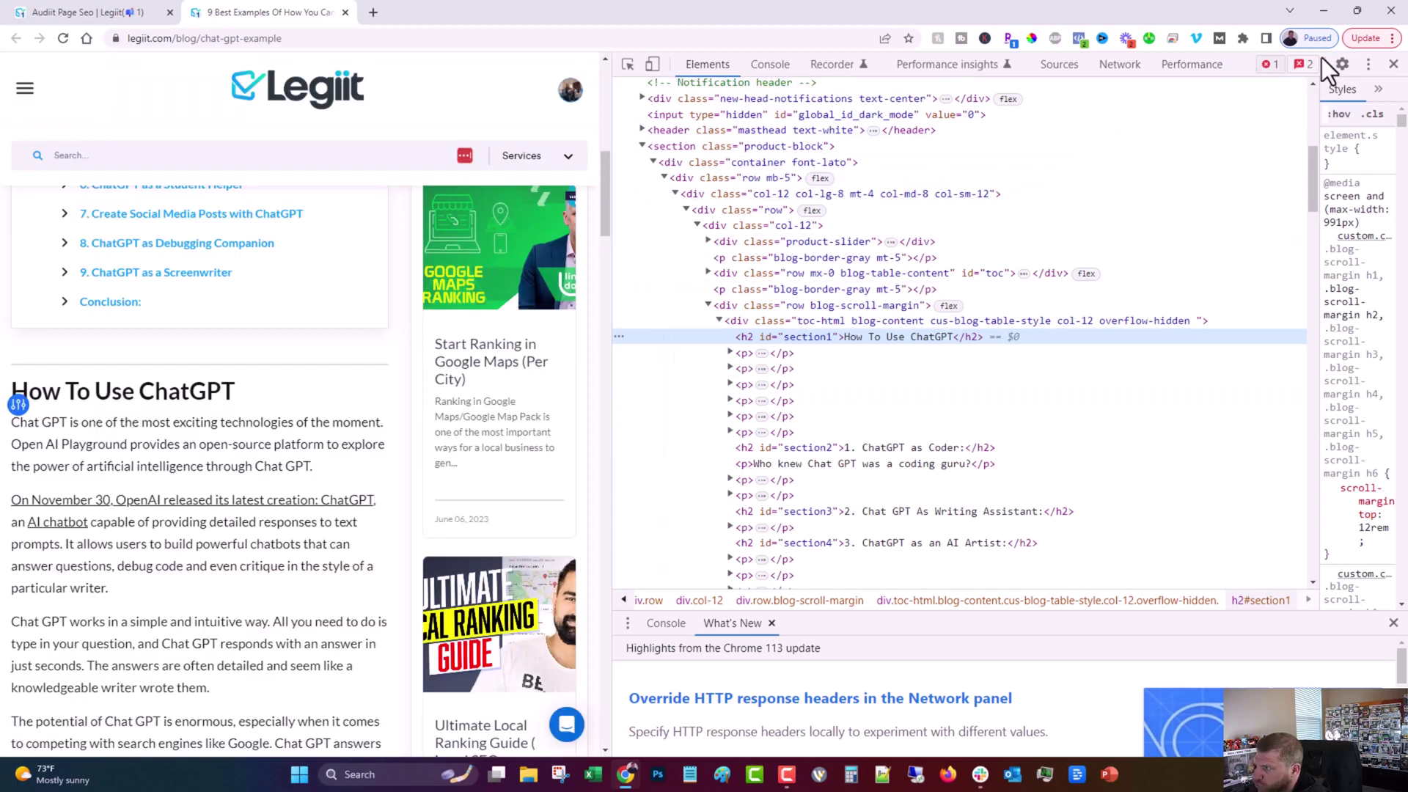
Close the inspector and highlight 'How You Can Use ChatGPT' in the post title
click(1394, 64)
scroll(488, 357, up, 15)
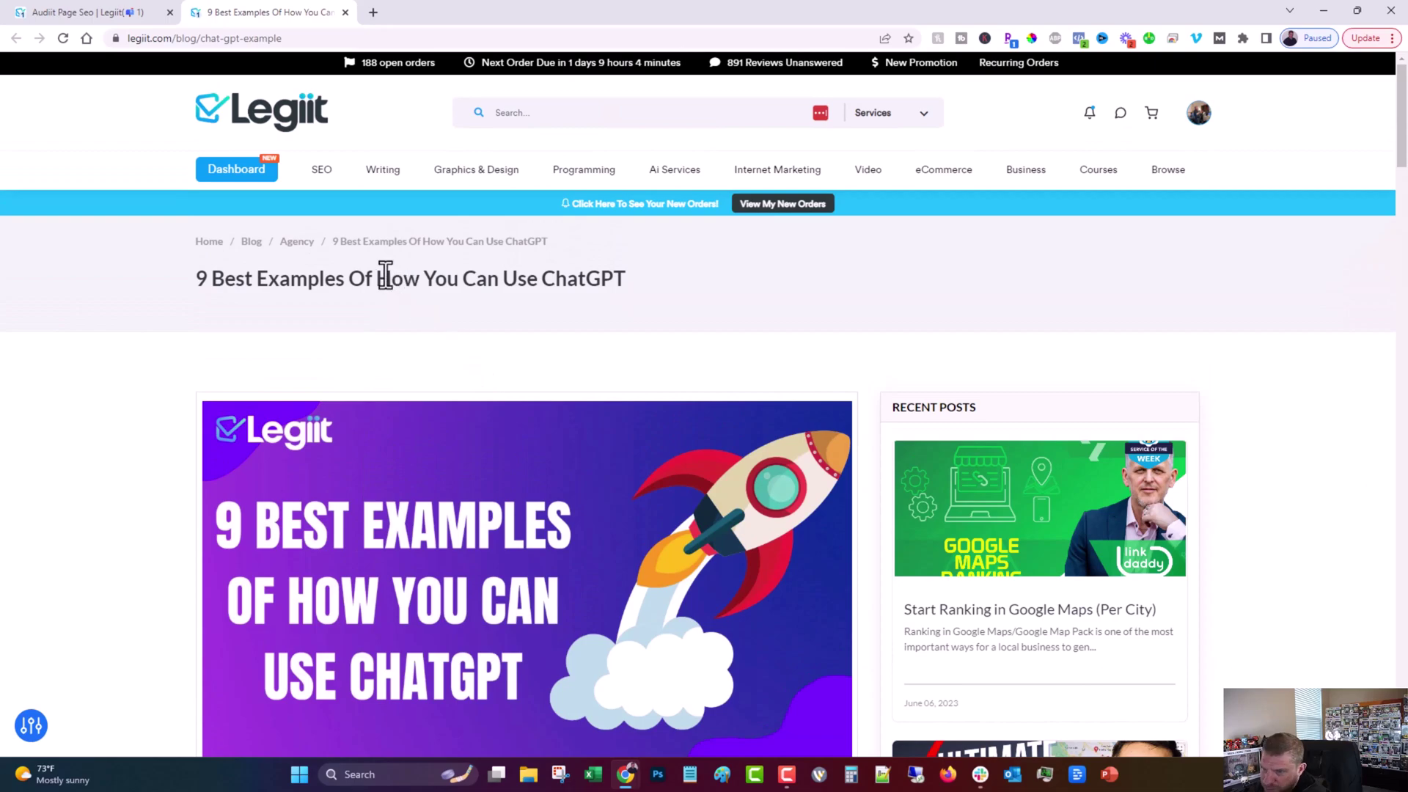
drag(377, 280, 662, 297)
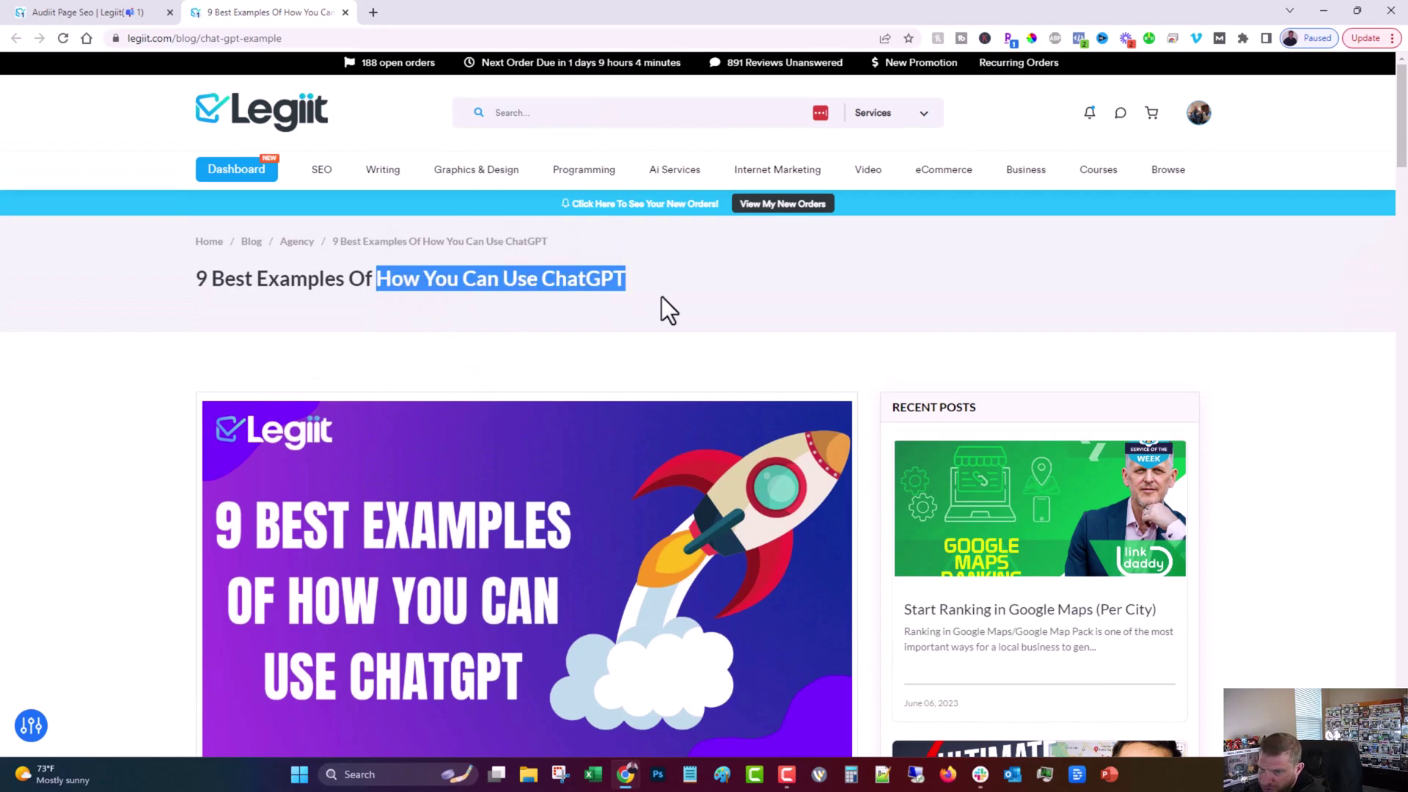
click(566, 273)
click(88, 12)
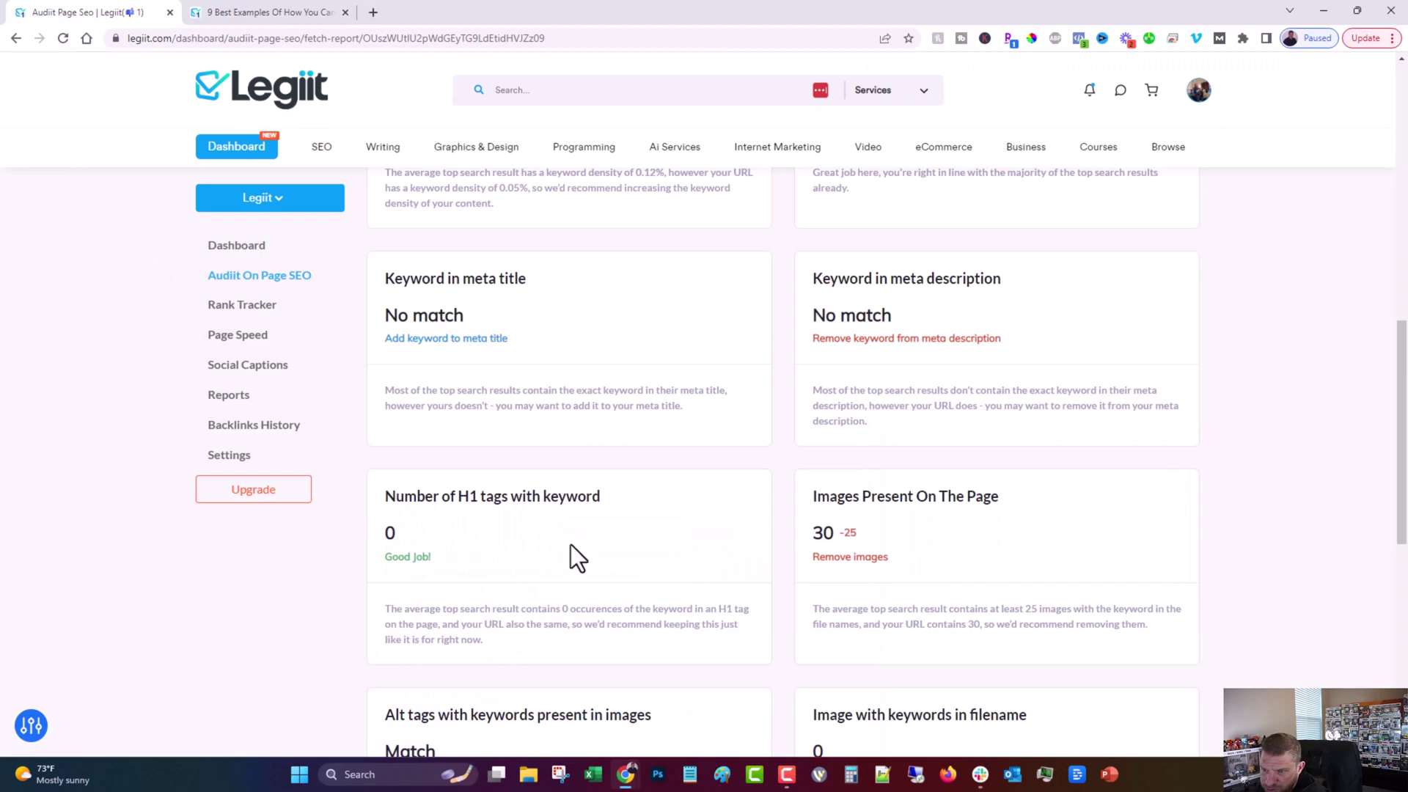
scroll(579, 543, down, 2)
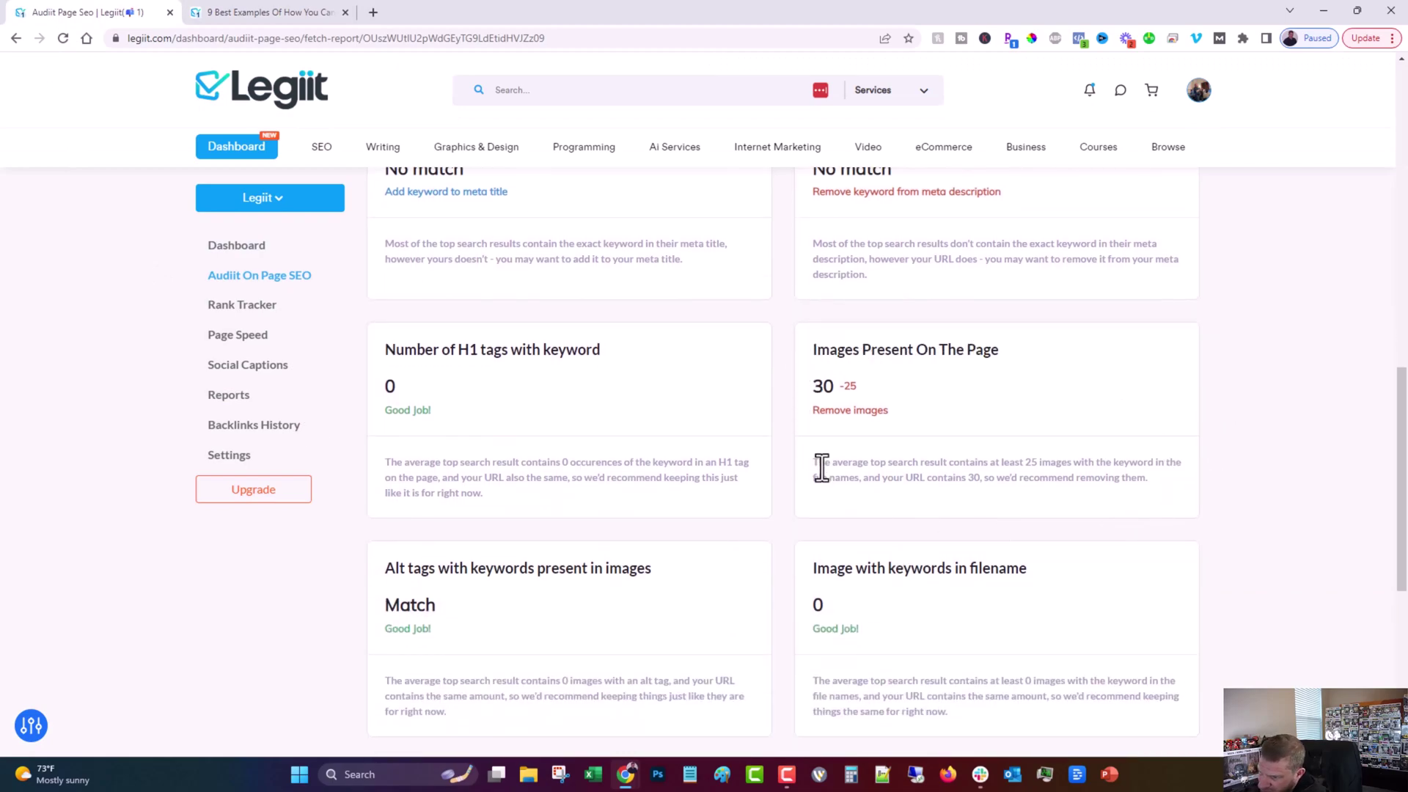
click(272, 12)
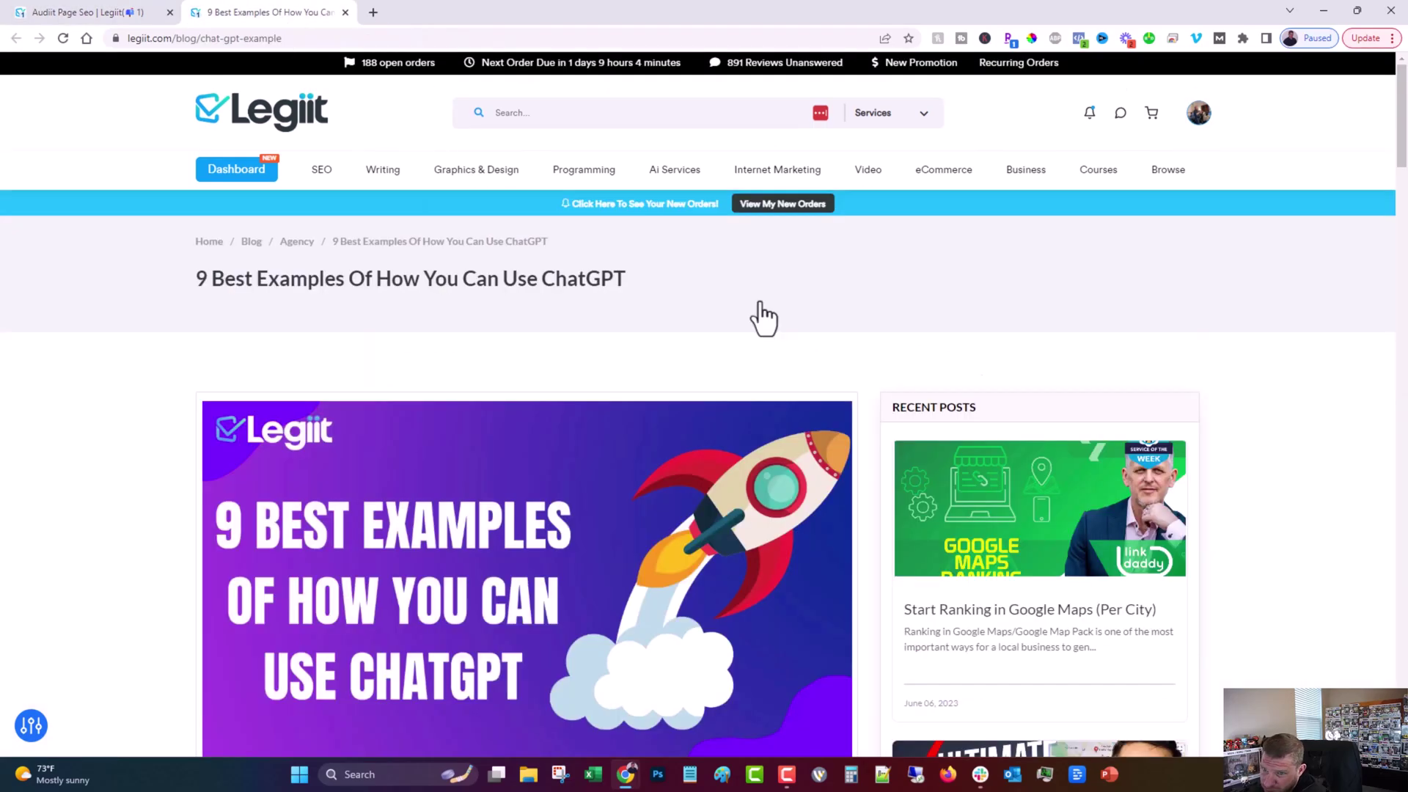
scroll(1081, 470, down, 15)
scroll(1065, 506, down, 20)
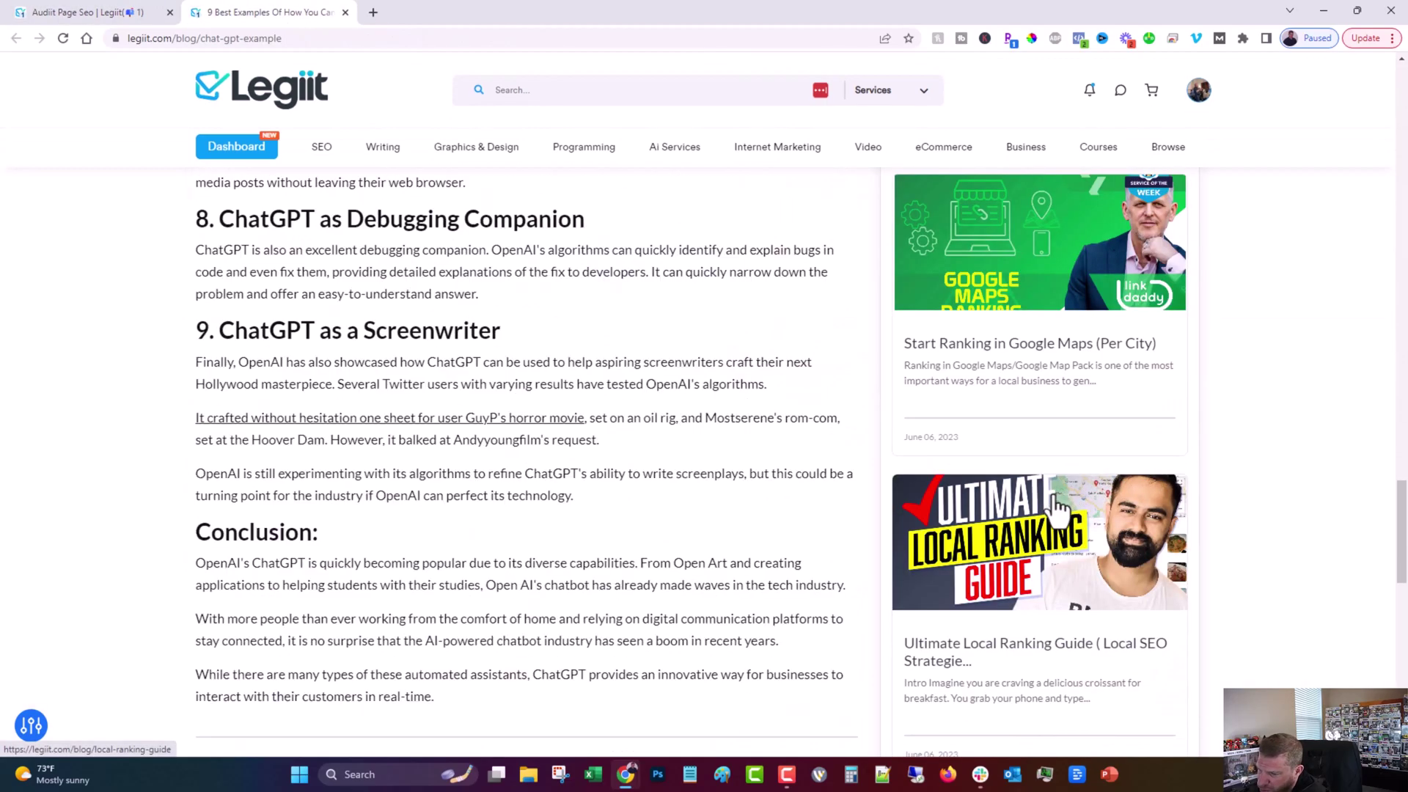
scroll(1015, 261, up, 12)
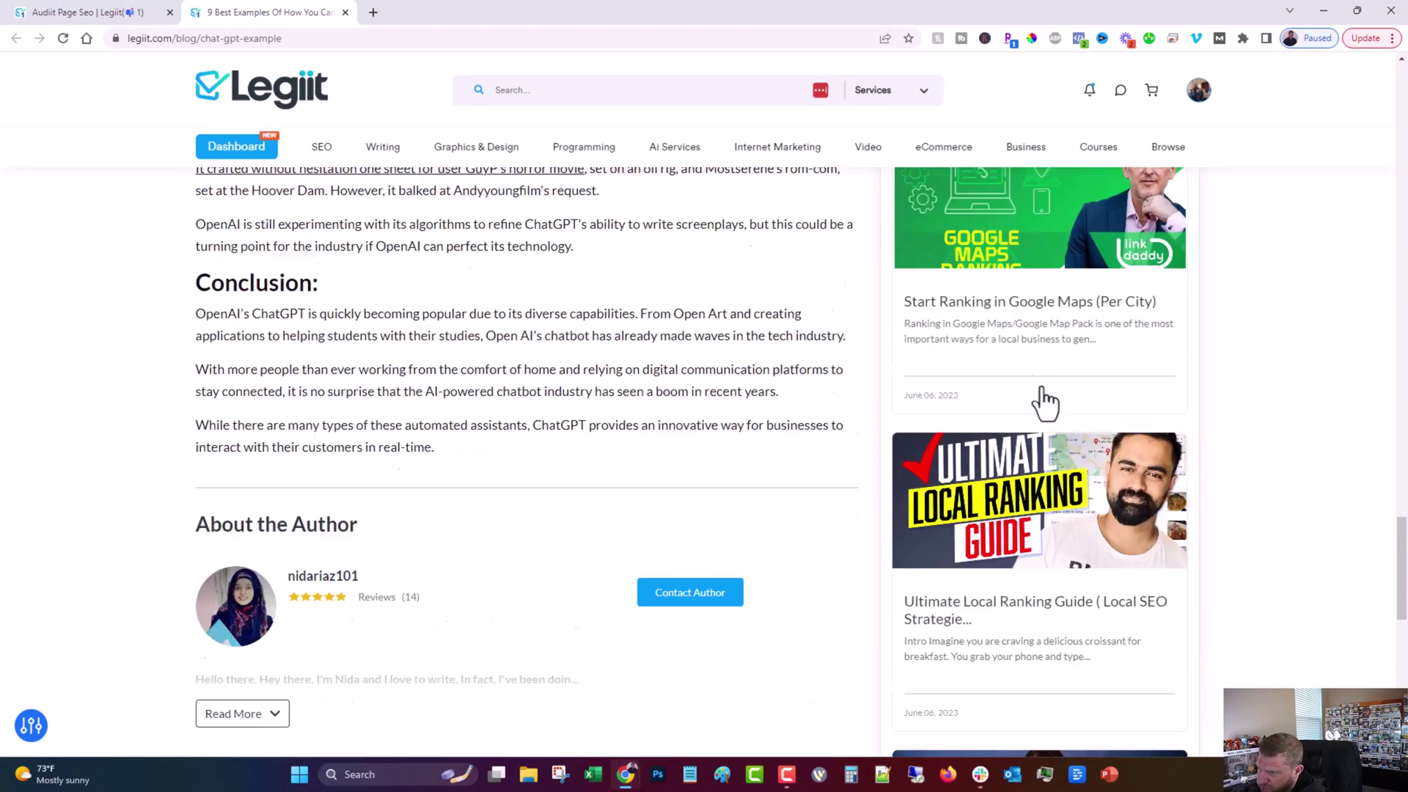
scroll(671, 579, down, 12)
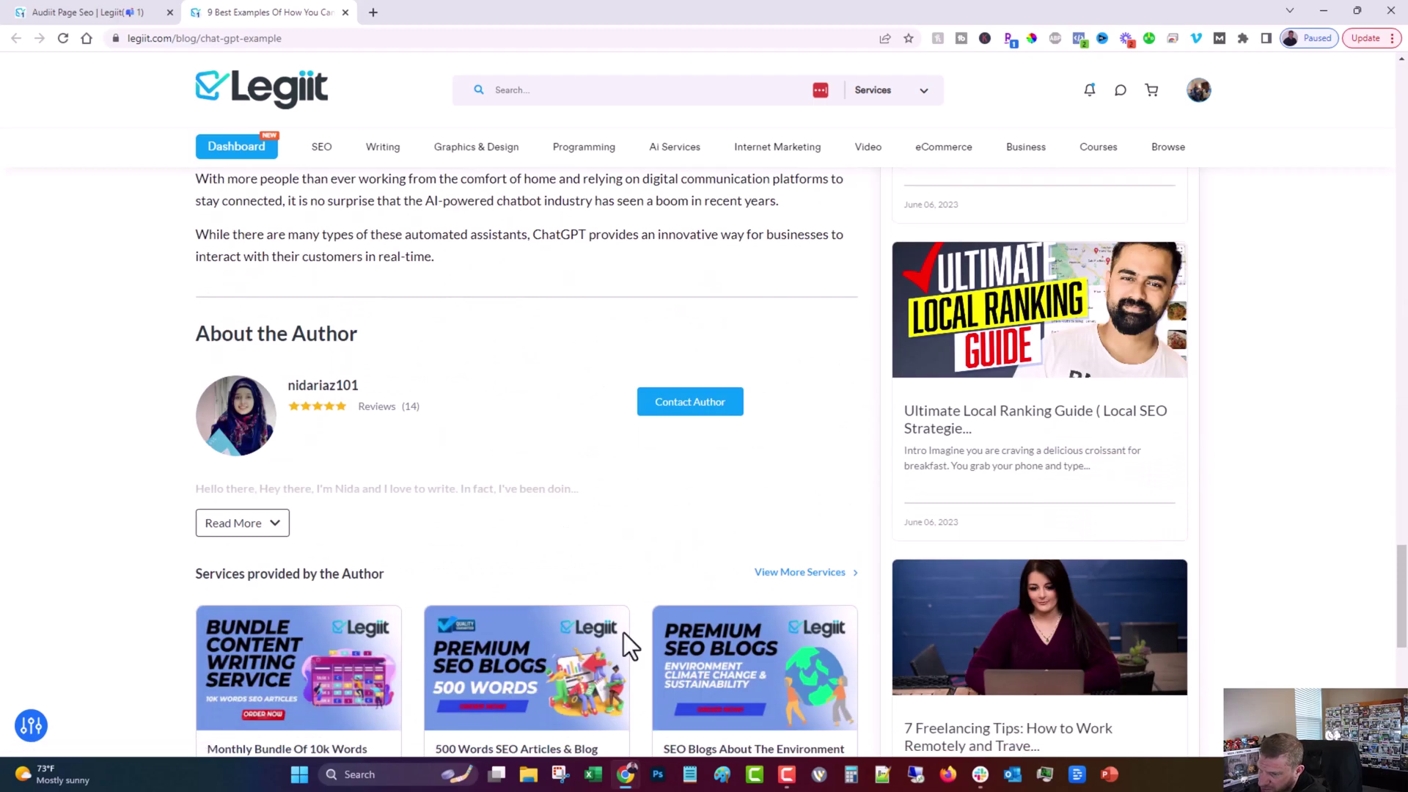
scroll(415, 494, down, 5)
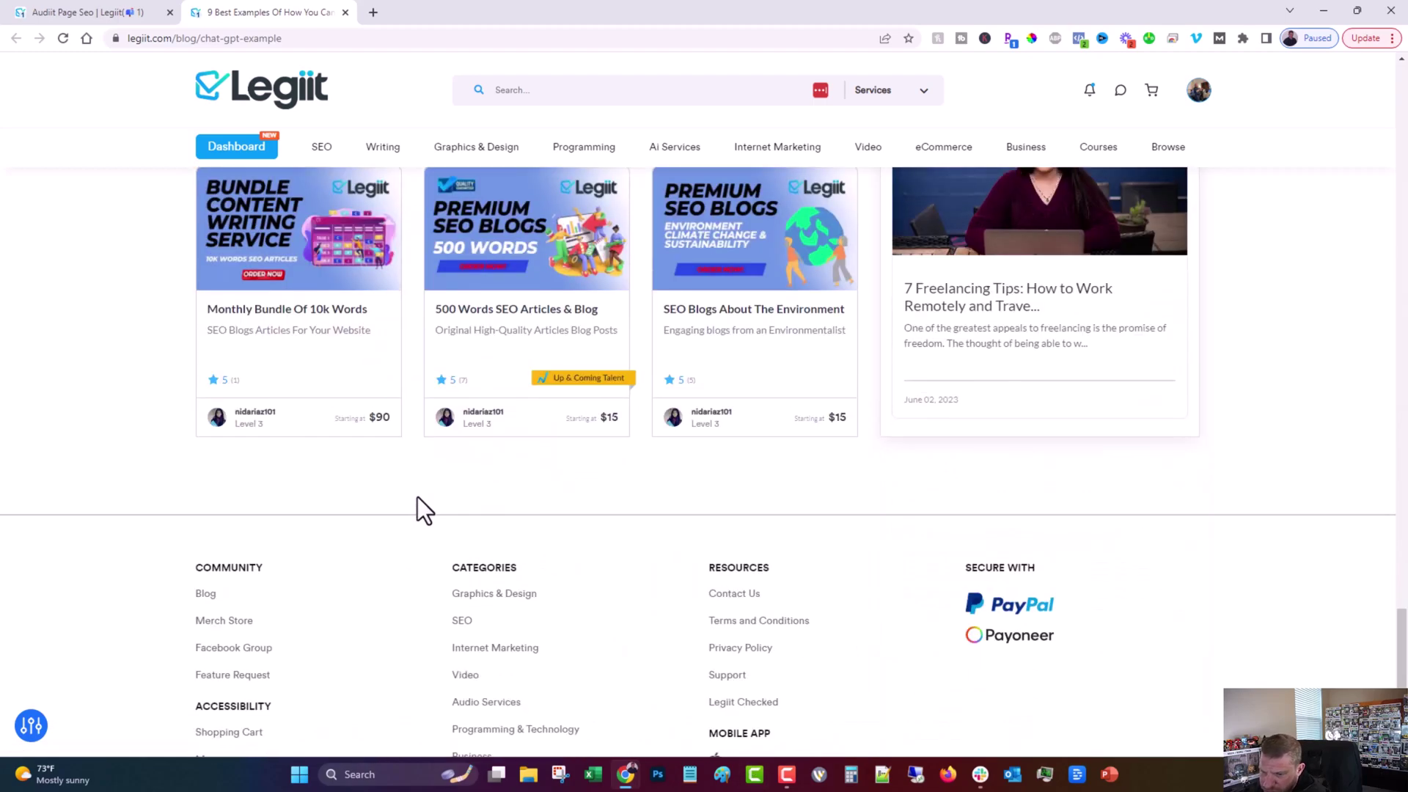
scroll(416, 497, up, 15)
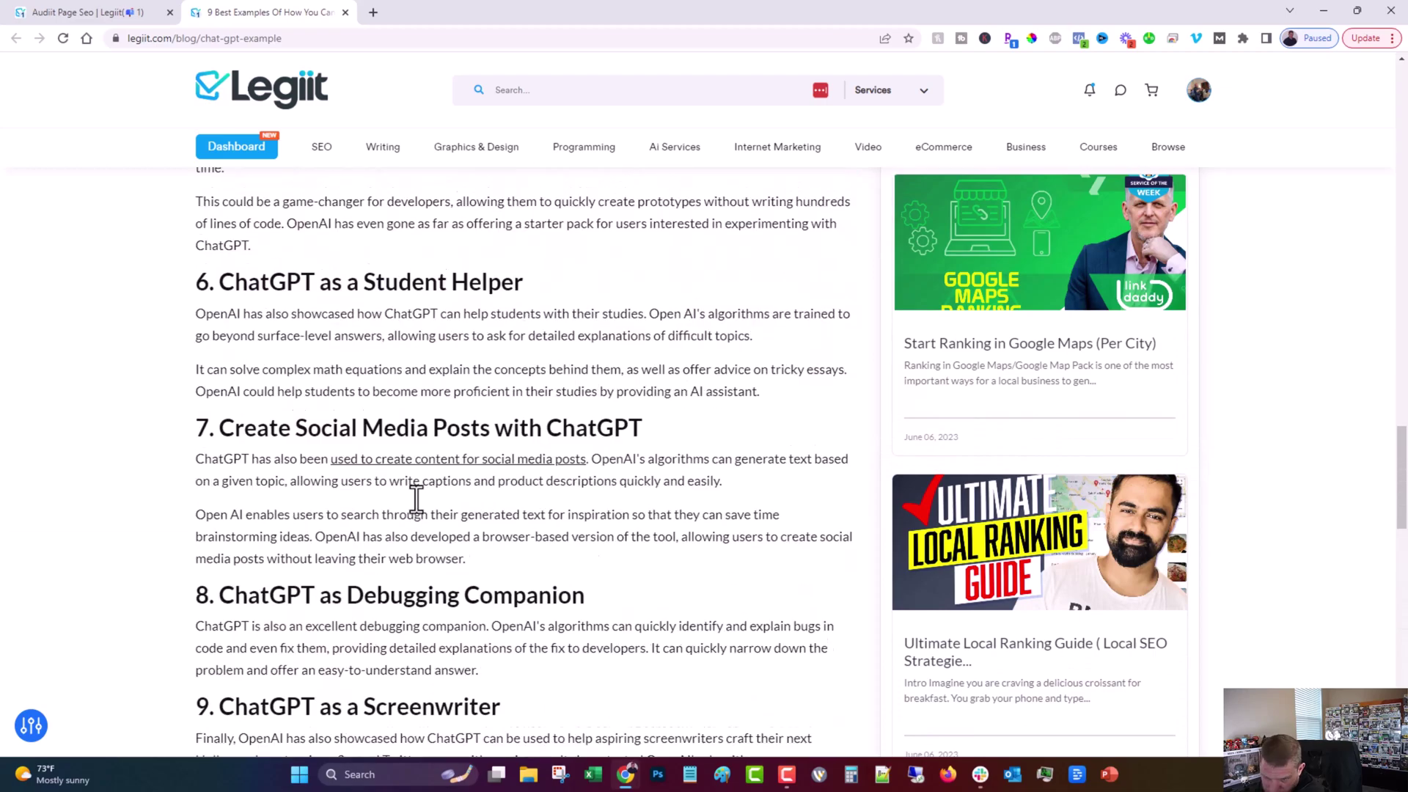
scroll(417, 501, up, 12)
scroll(481, 501, up, 5)
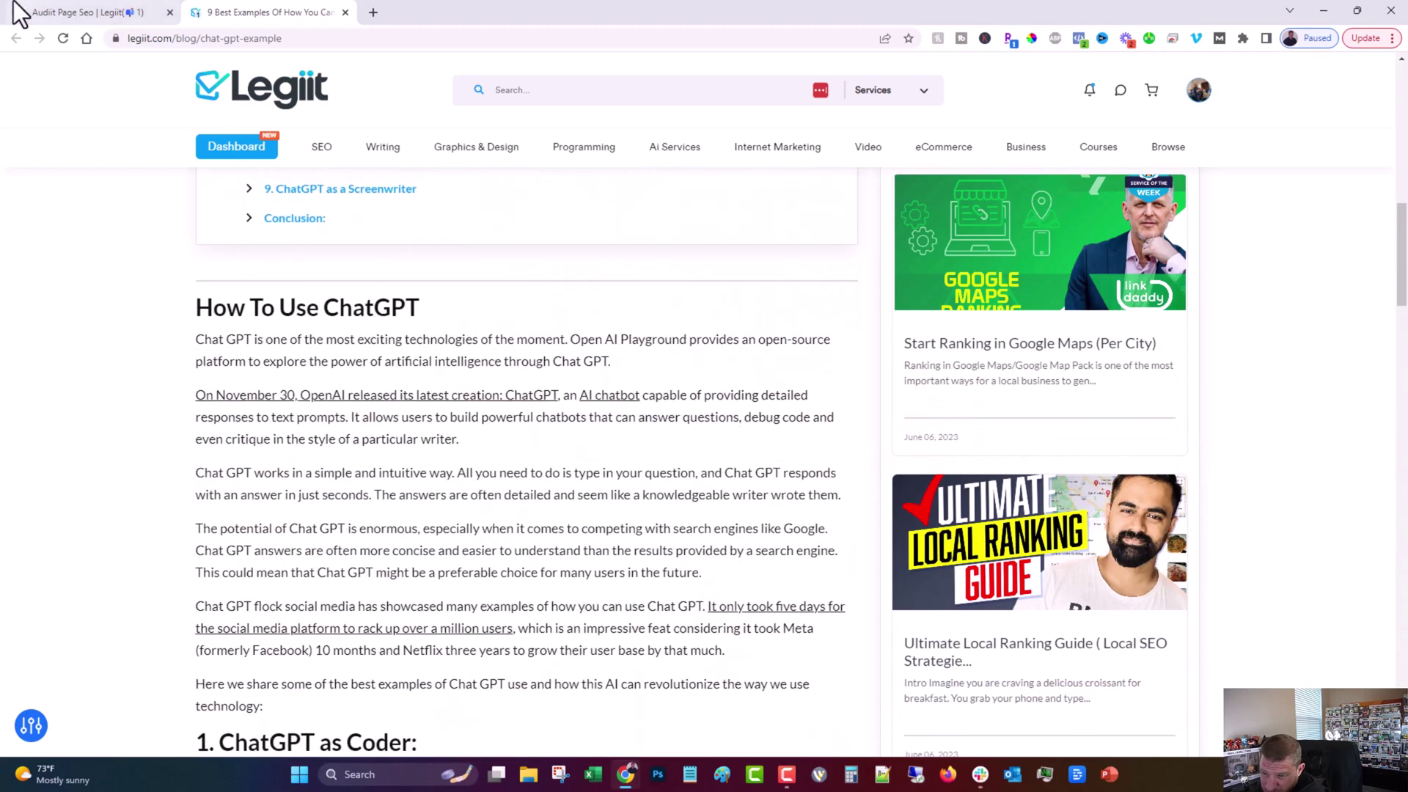
click(66, 12)
scroll(377, 663, down, 2)
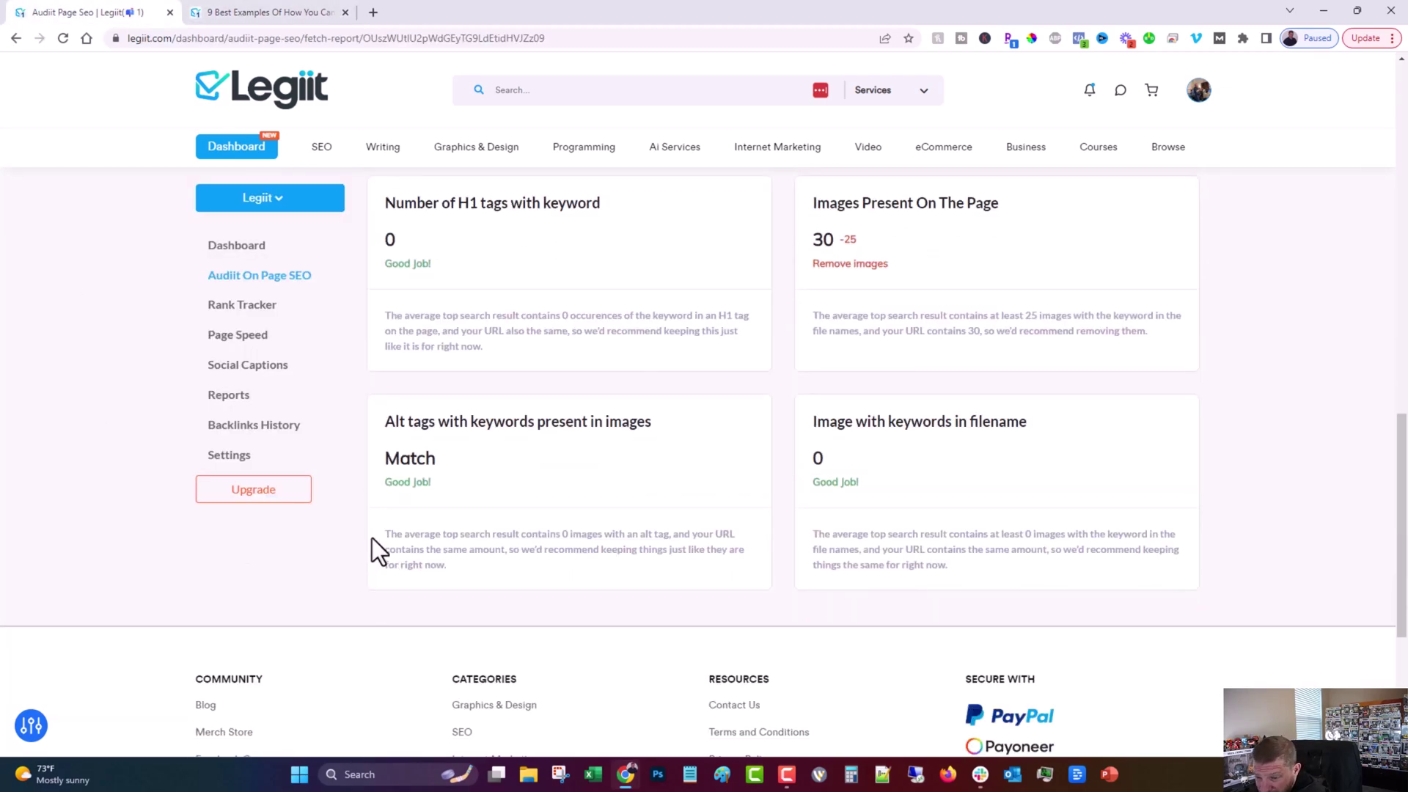
drag(382, 530, 532, 570)
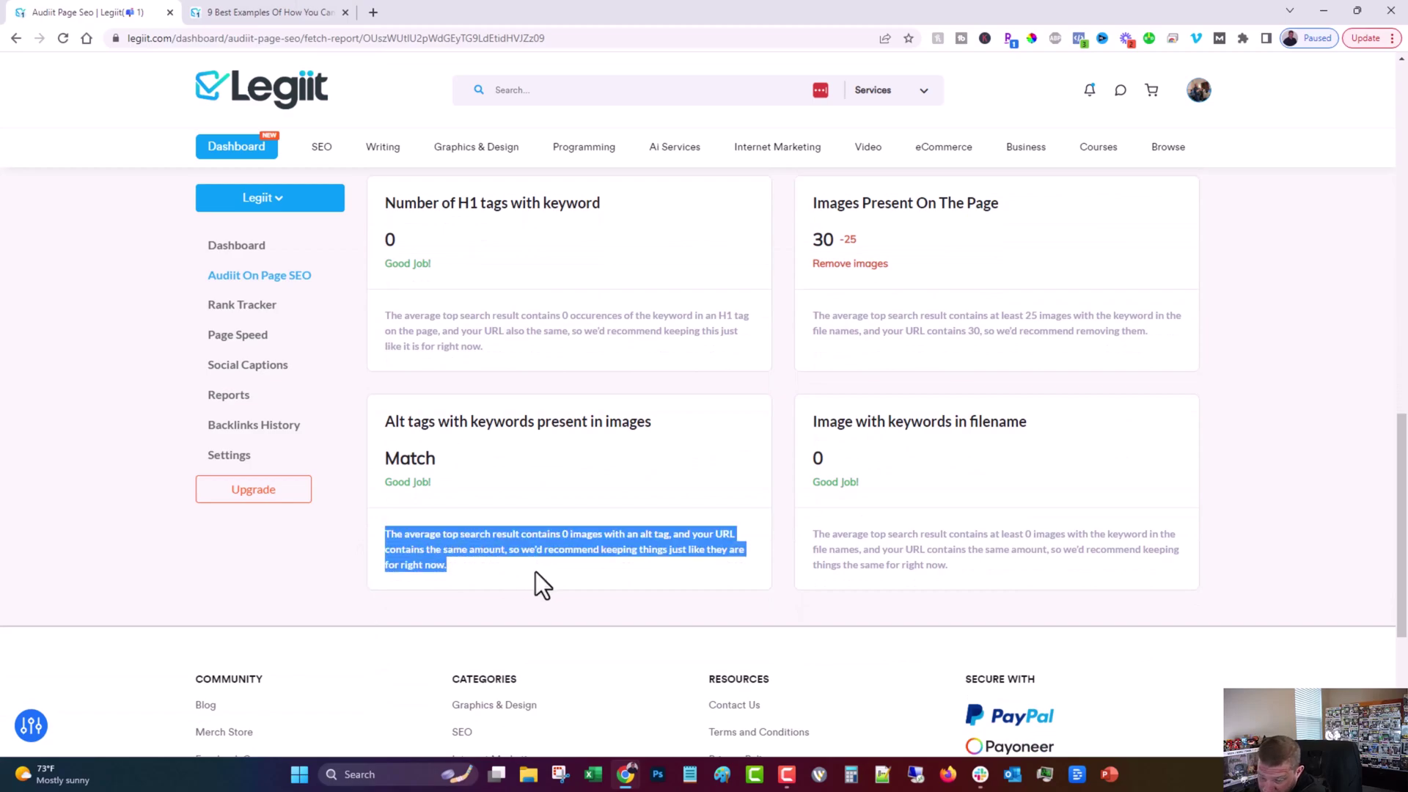
click(535, 570)
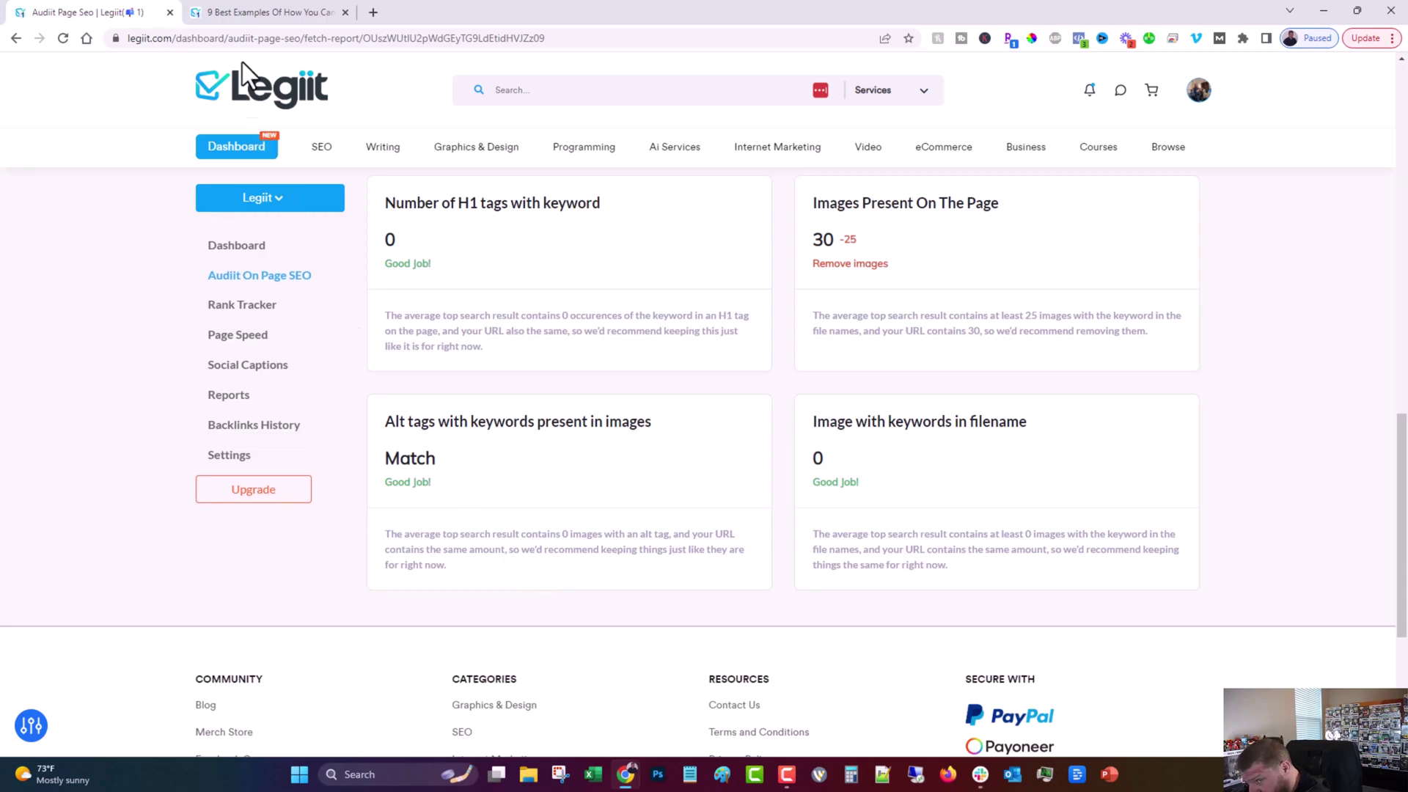
click(258, 9)
scroll(148, 365, down, 15)
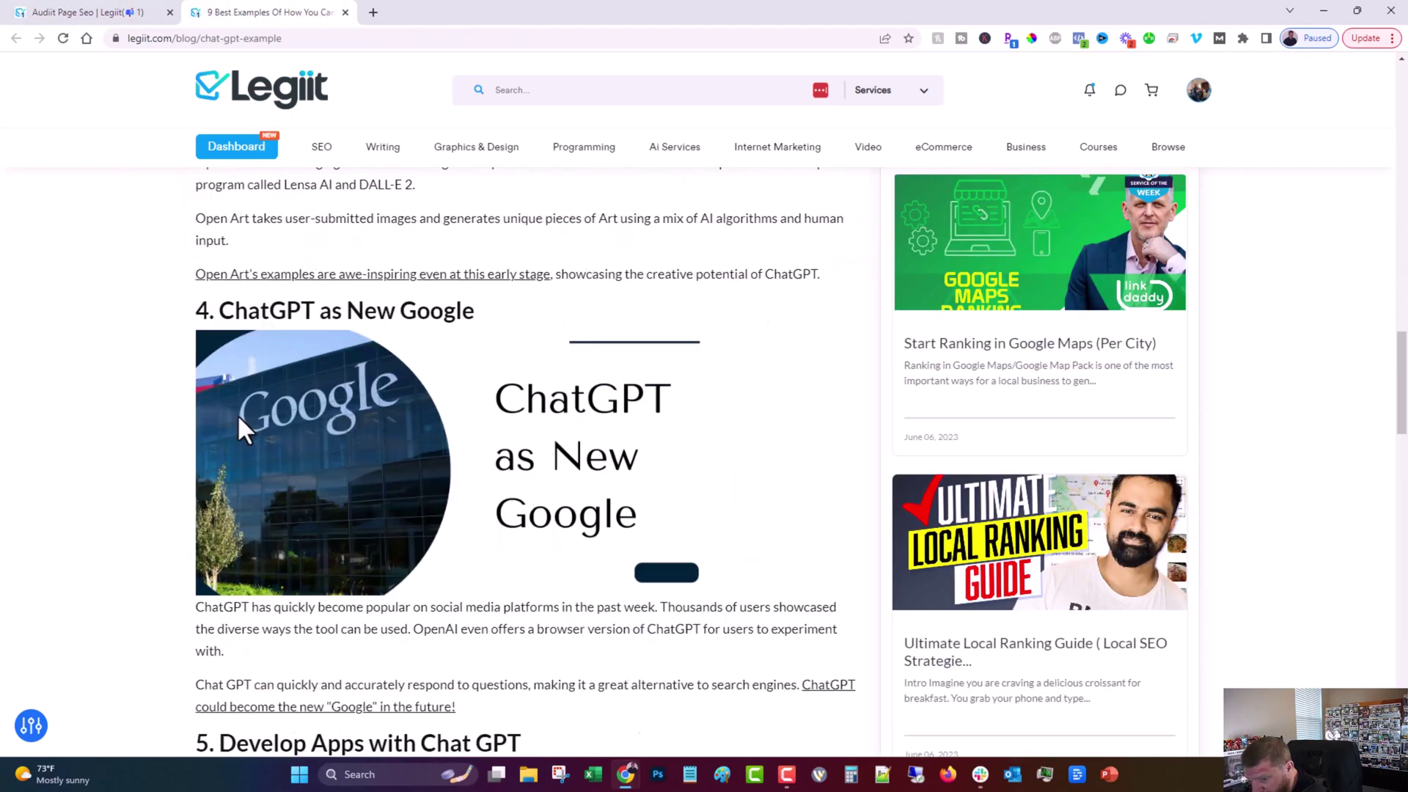
scroll(293, 437, down, 1)
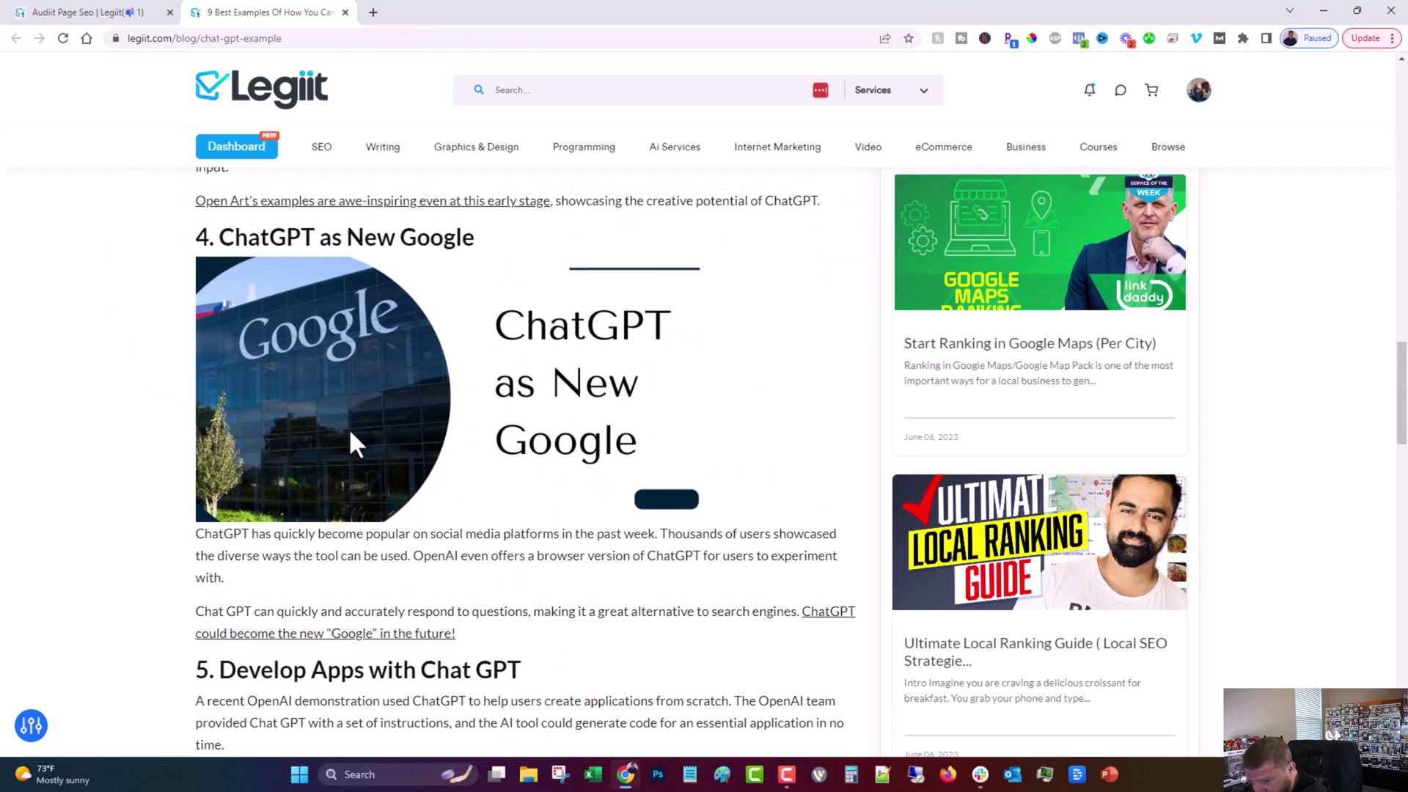
click(44, 13)
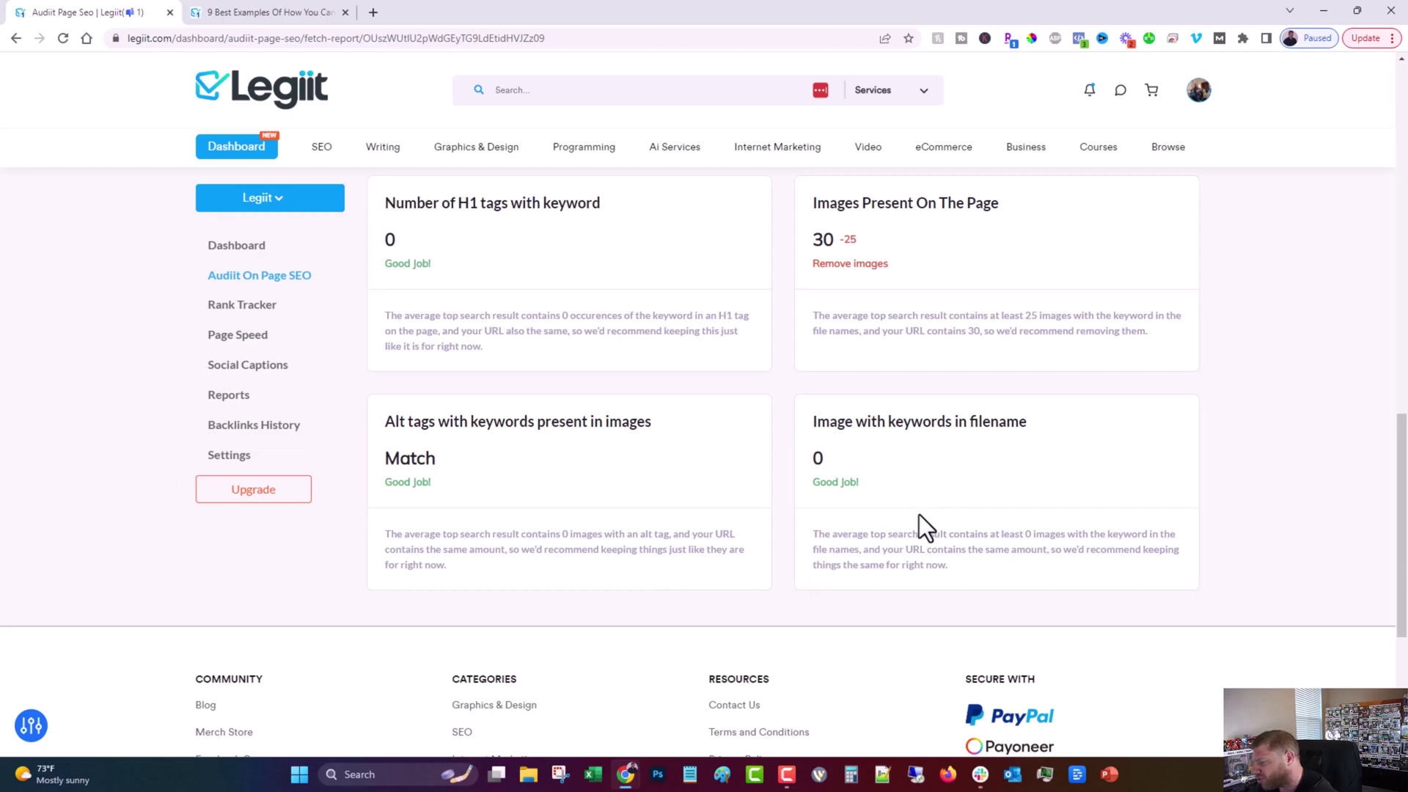
scroll(916, 514, up, 5)
scroll(924, 534, up, 7)
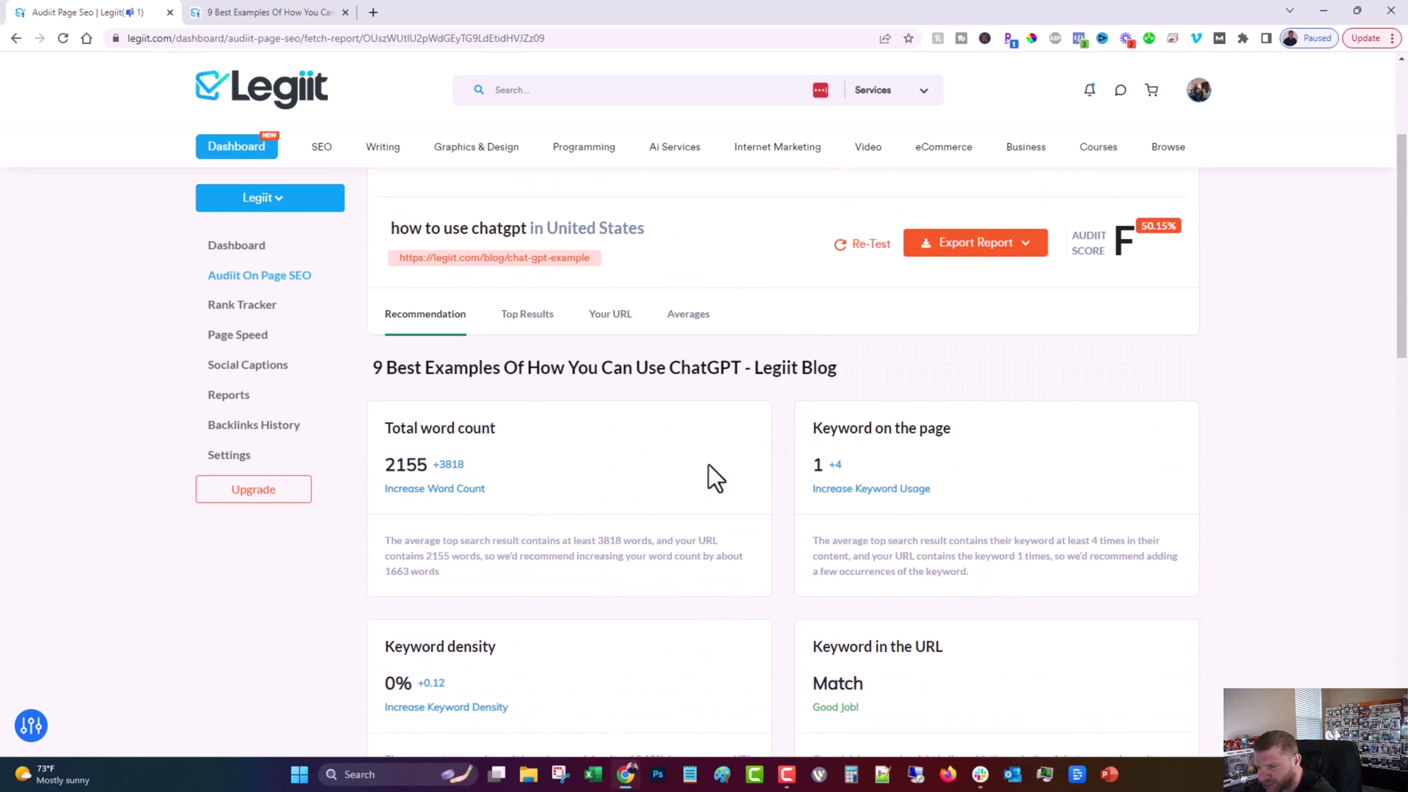
drag(478, 569, 479, 559)
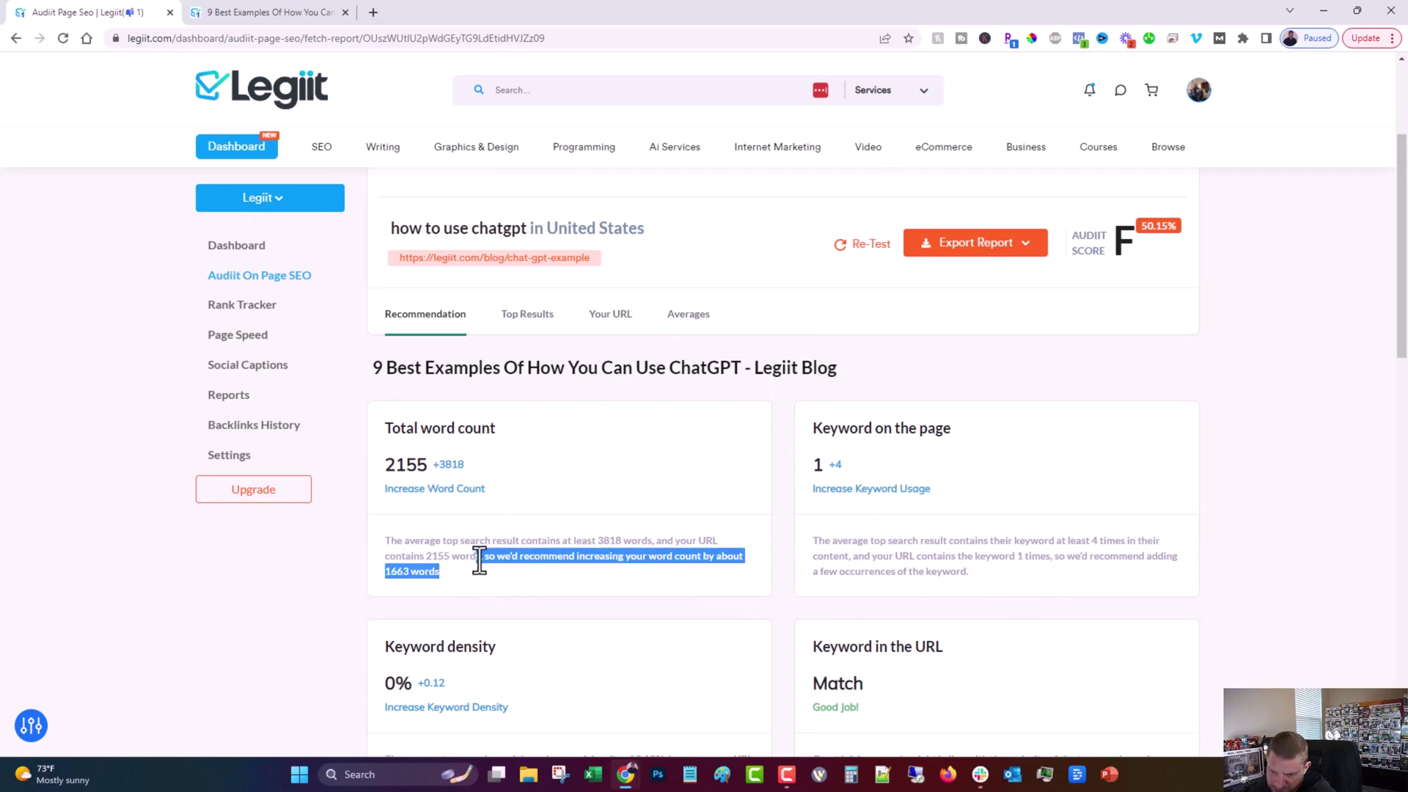
click(478, 562)
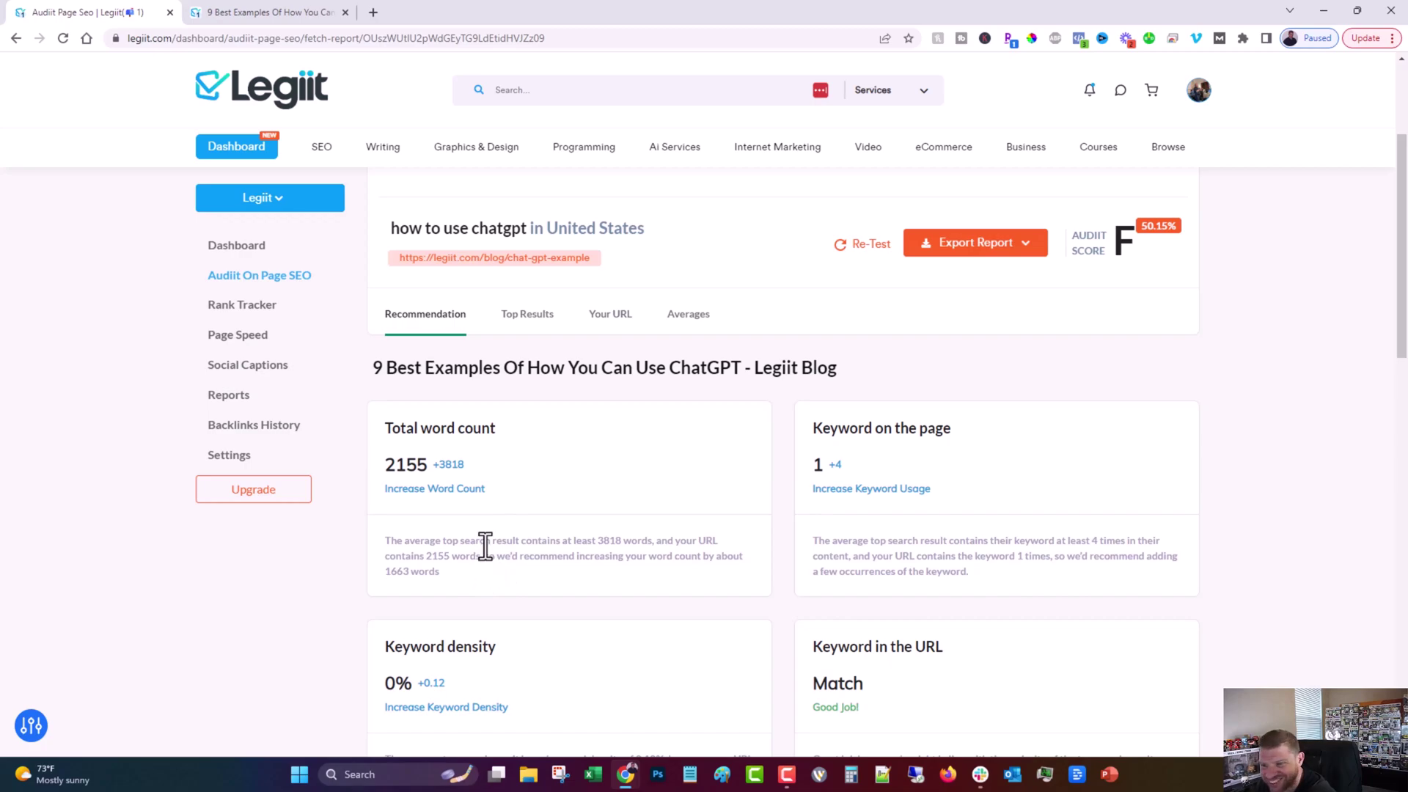
scroll(913, 513, down, 3)
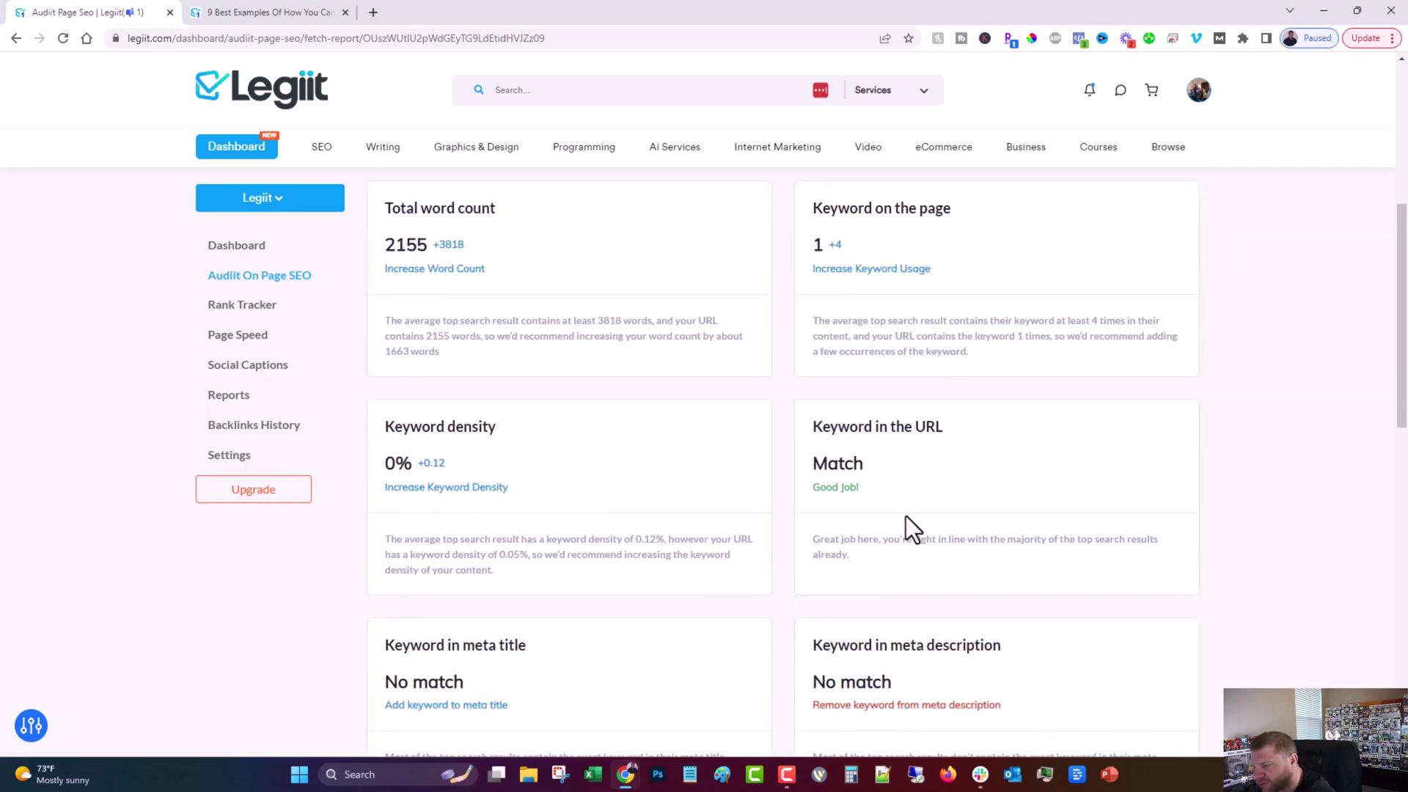
scroll(617, 544, down, 4)
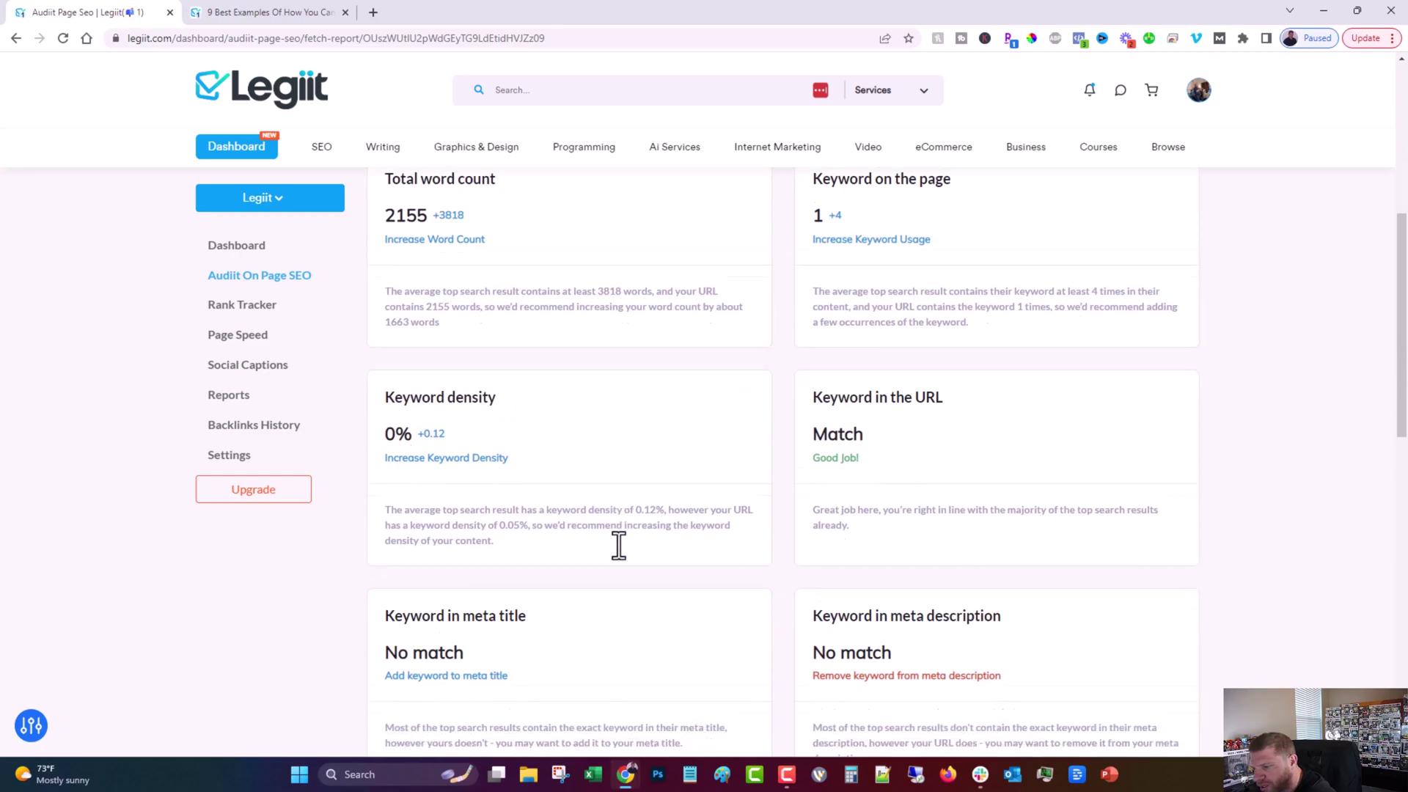
scroll(618, 544, up, 7)
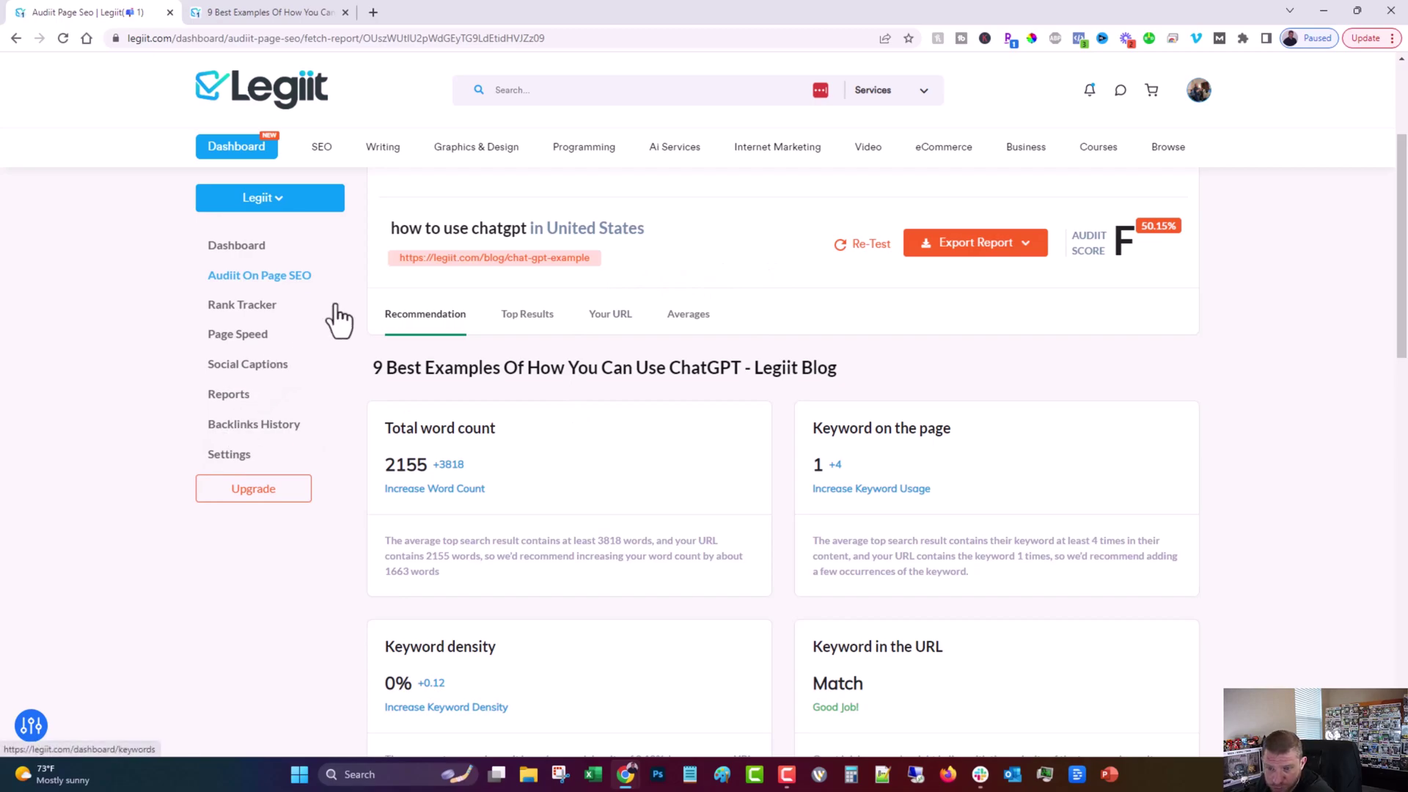
From the dashboard, open the Google Search Console report on its Queries breakdown
click(230, 249)
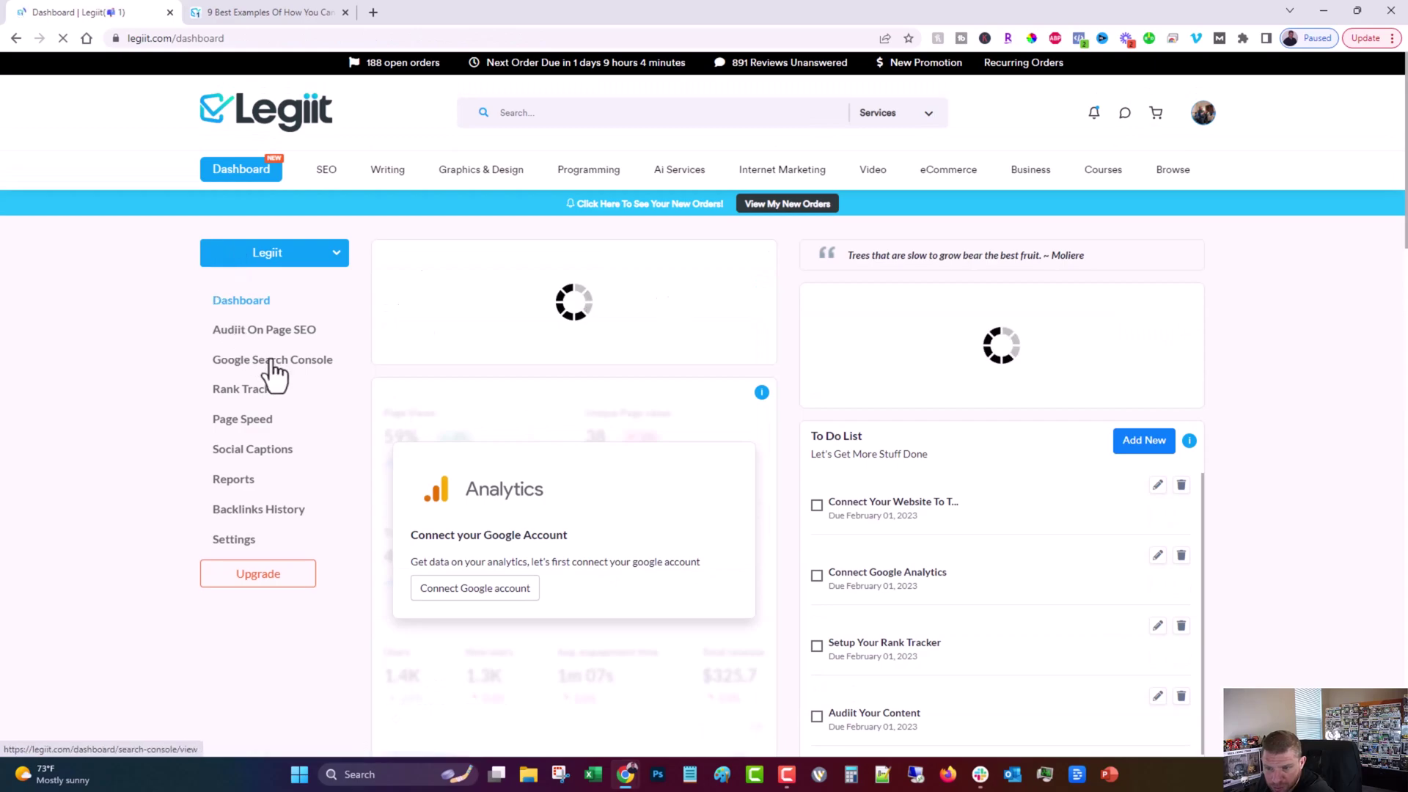
click(273, 363)
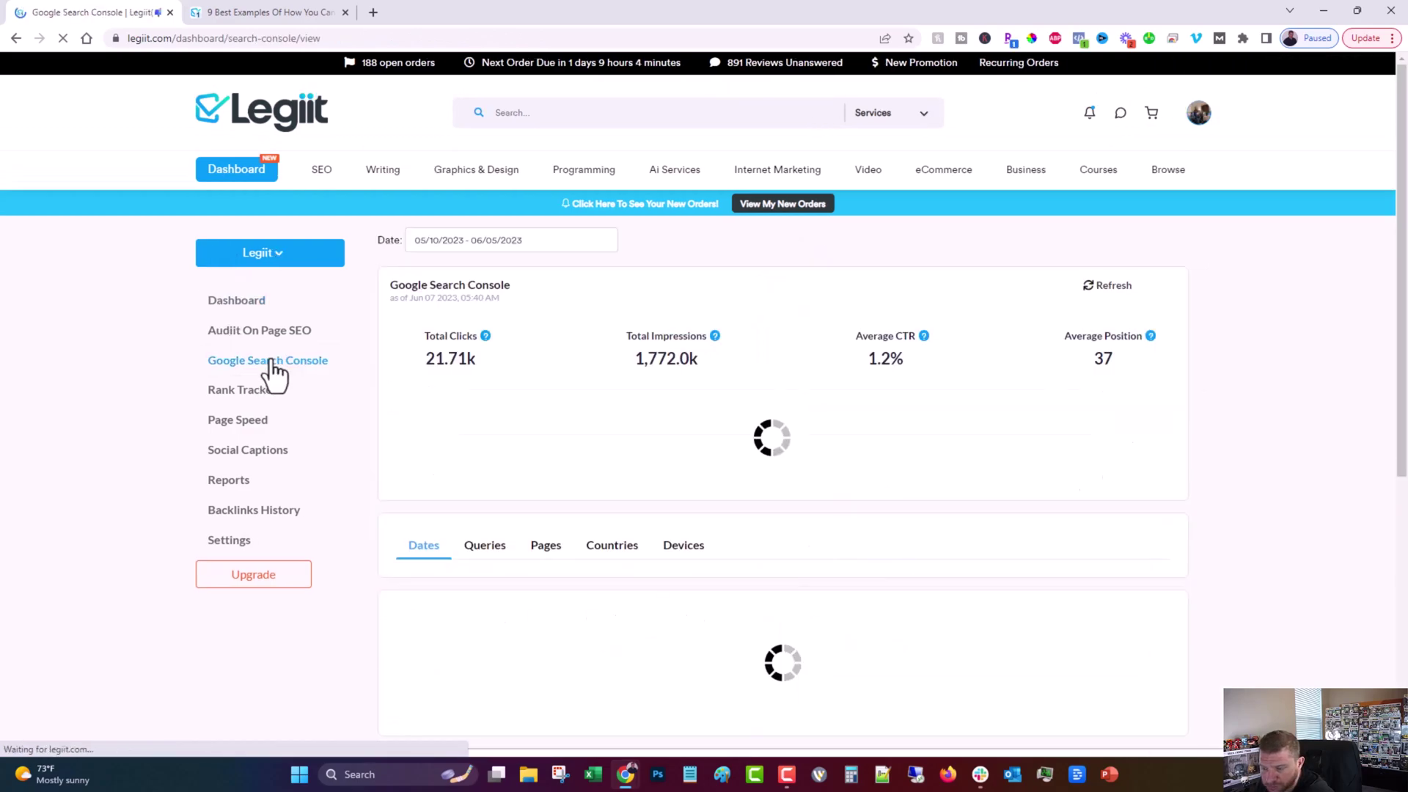
scroll(413, 411, down, 4)
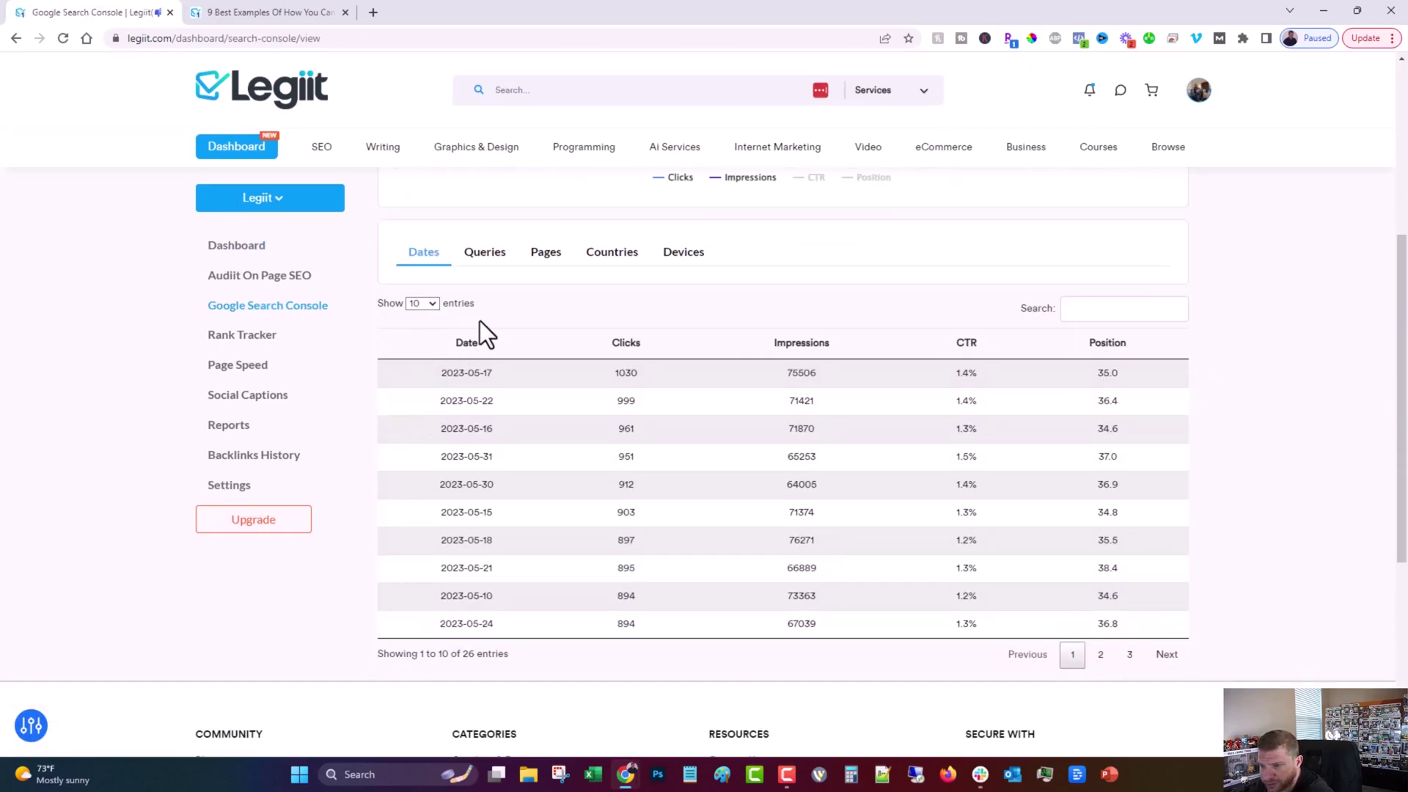
click(480, 259)
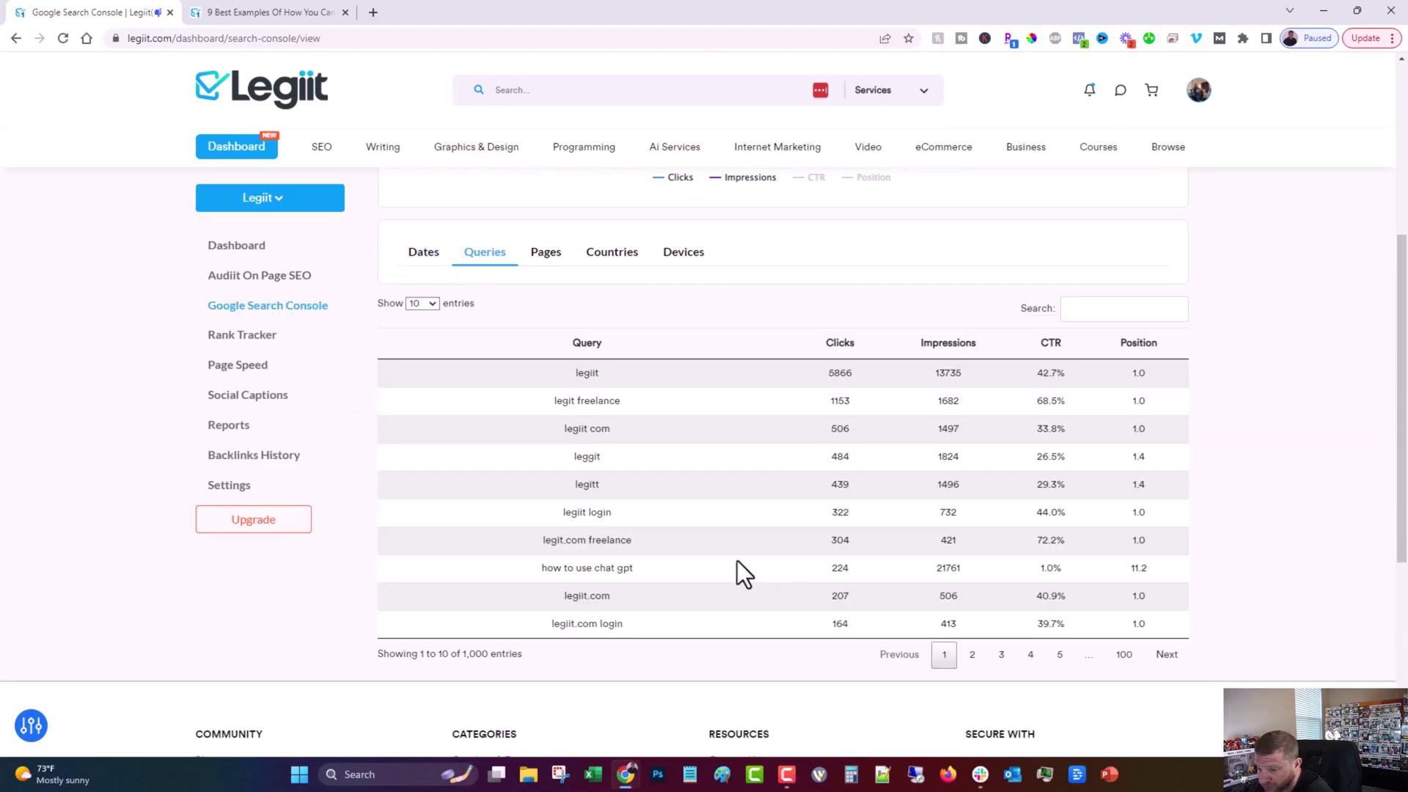
Page through queries 11–30 highlighting sample queries, go to page 4, then back to page 1
click(973, 655)
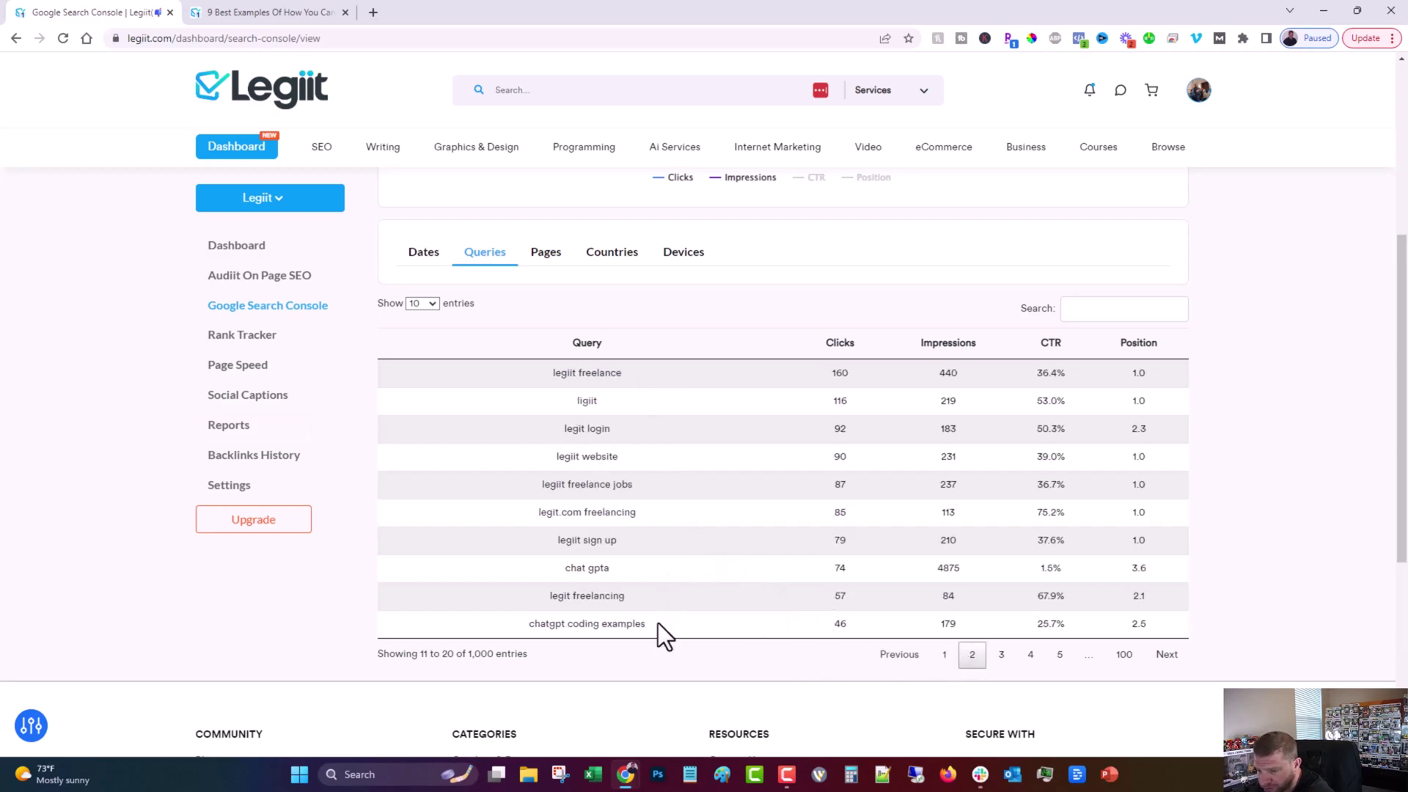
click(1000, 656)
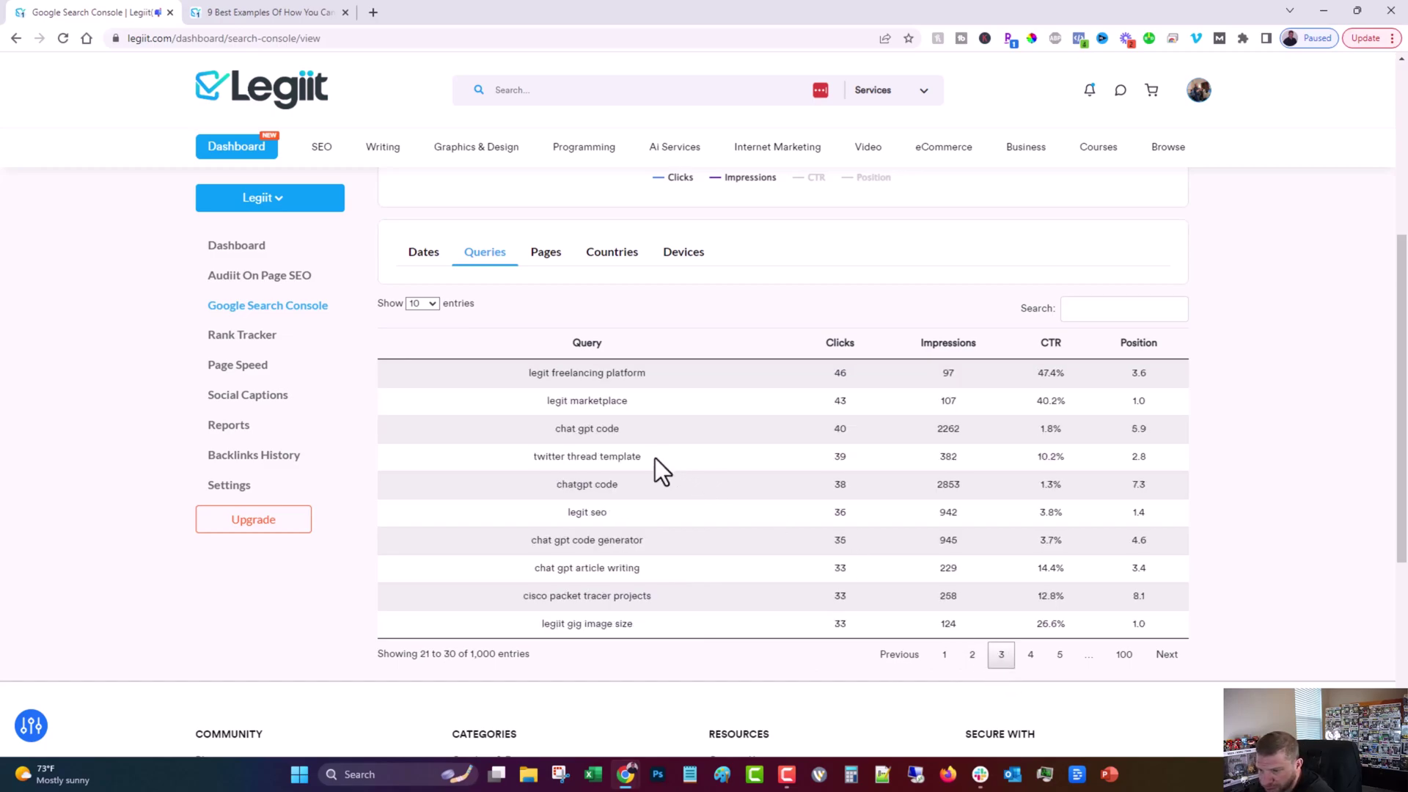
drag(654, 457, 513, 455)
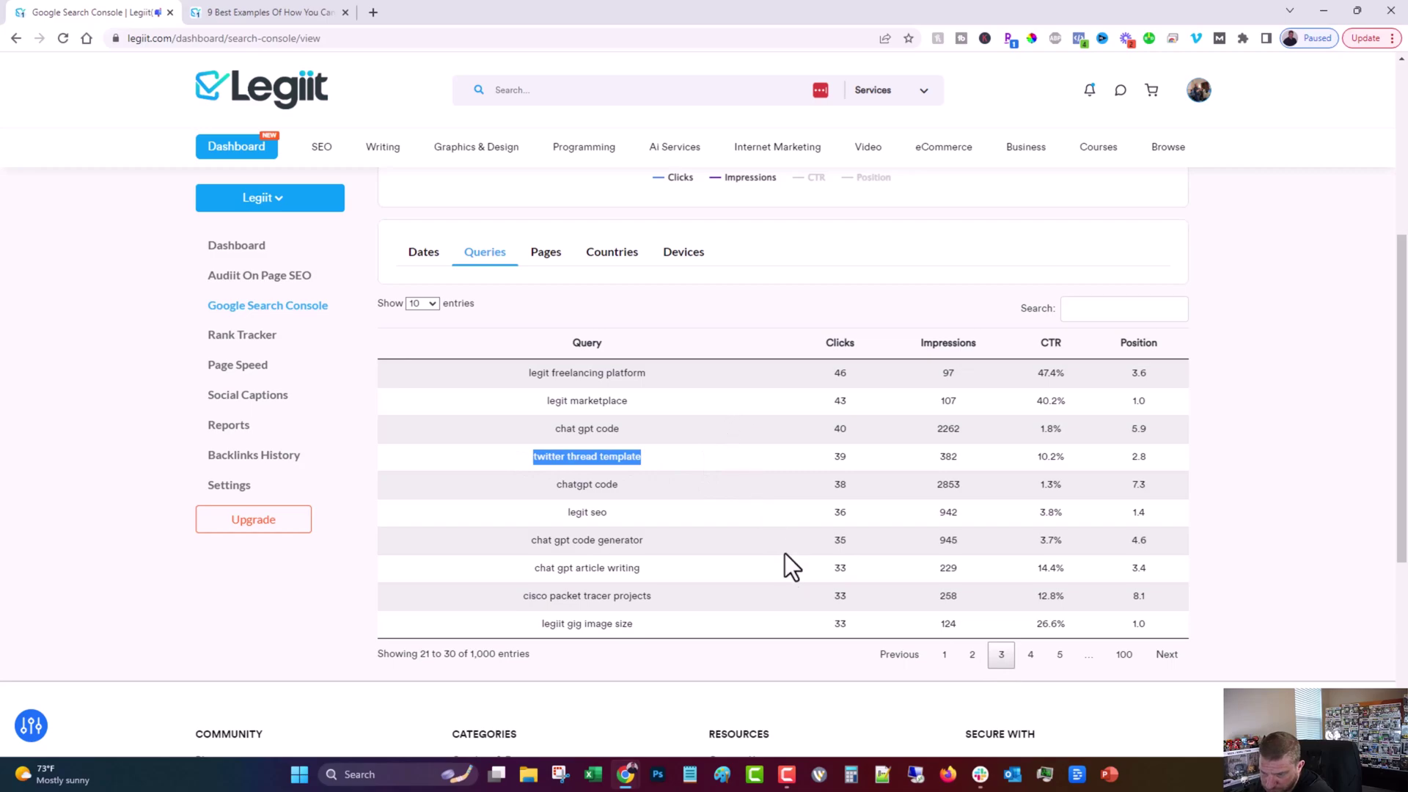
drag(527, 396, 661, 405)
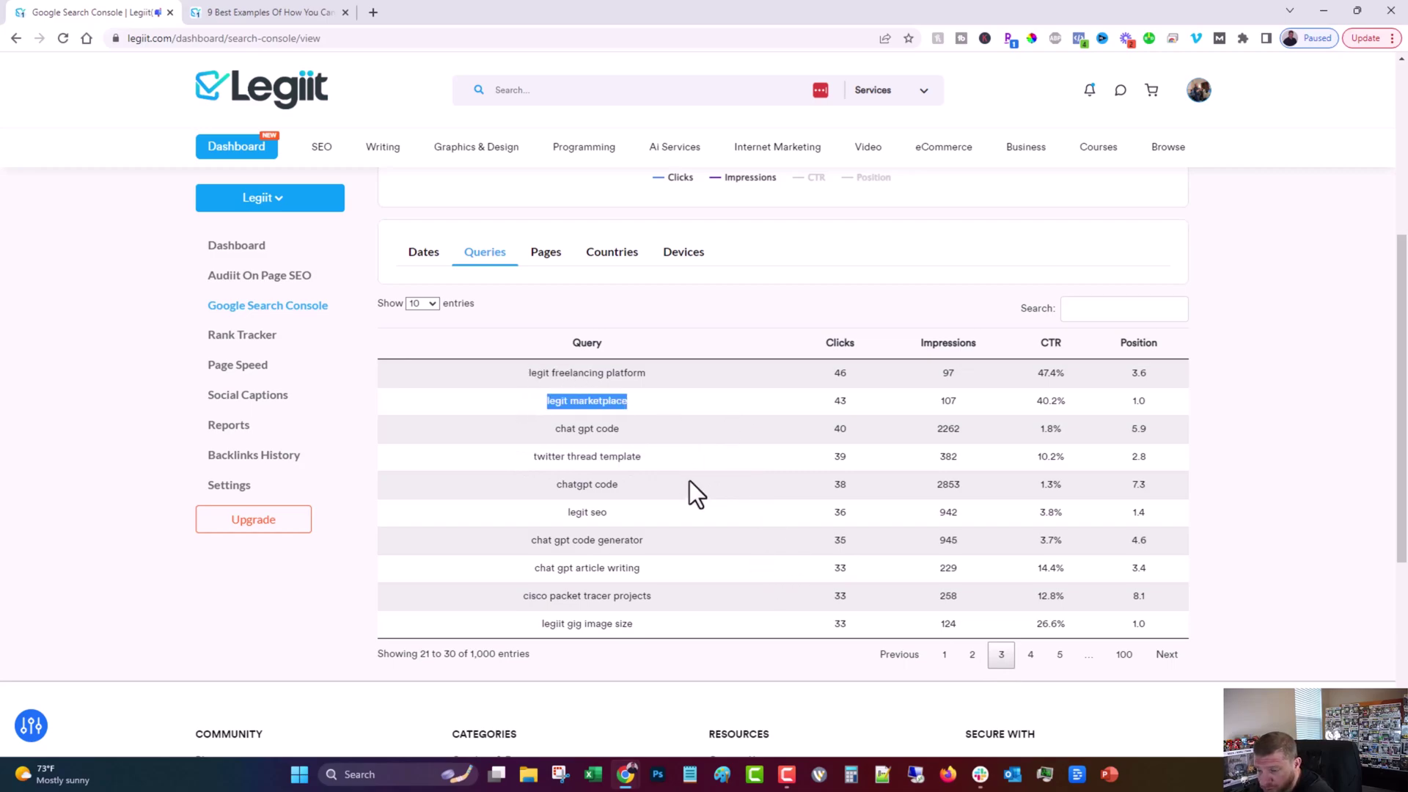
drag(686, 599, 548, 596)
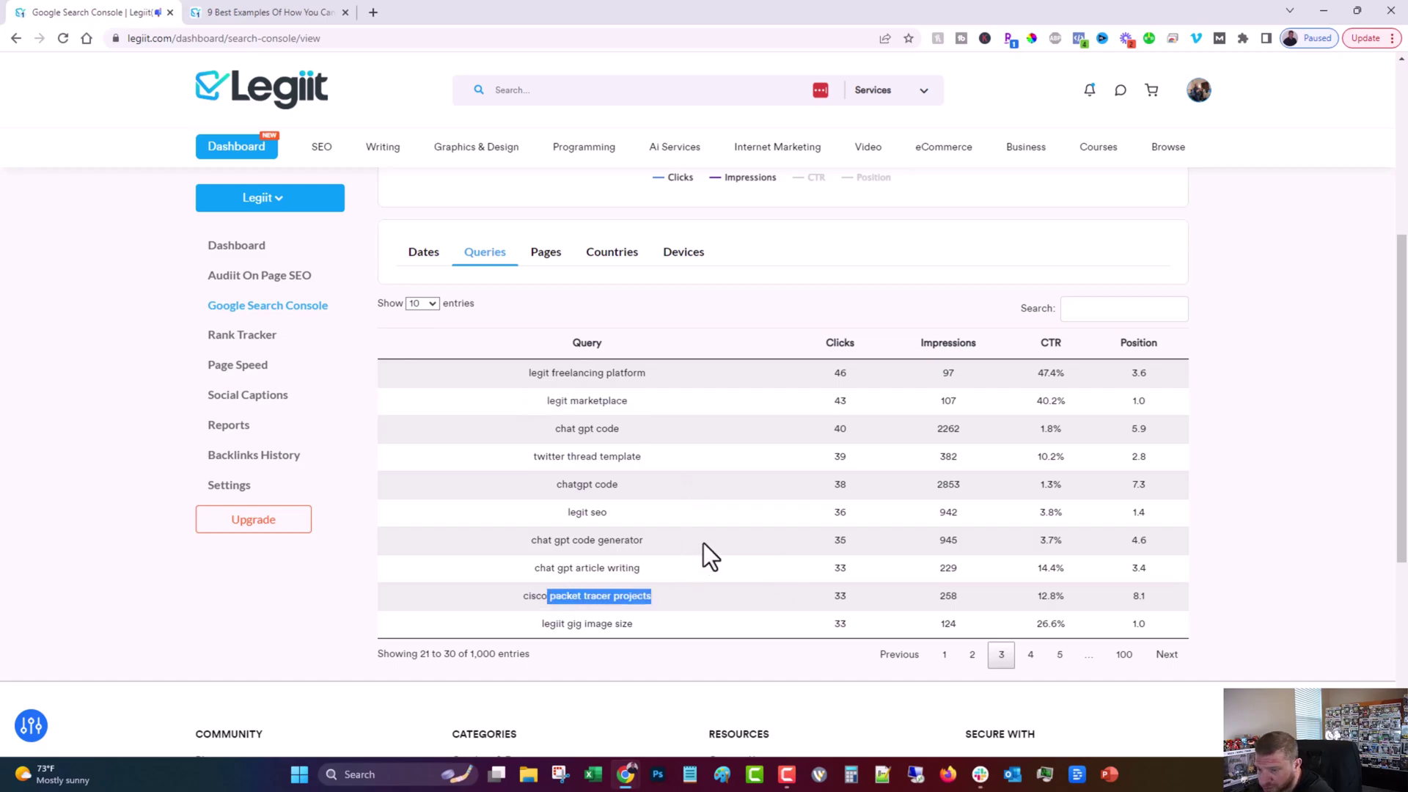
click(1030, 657)
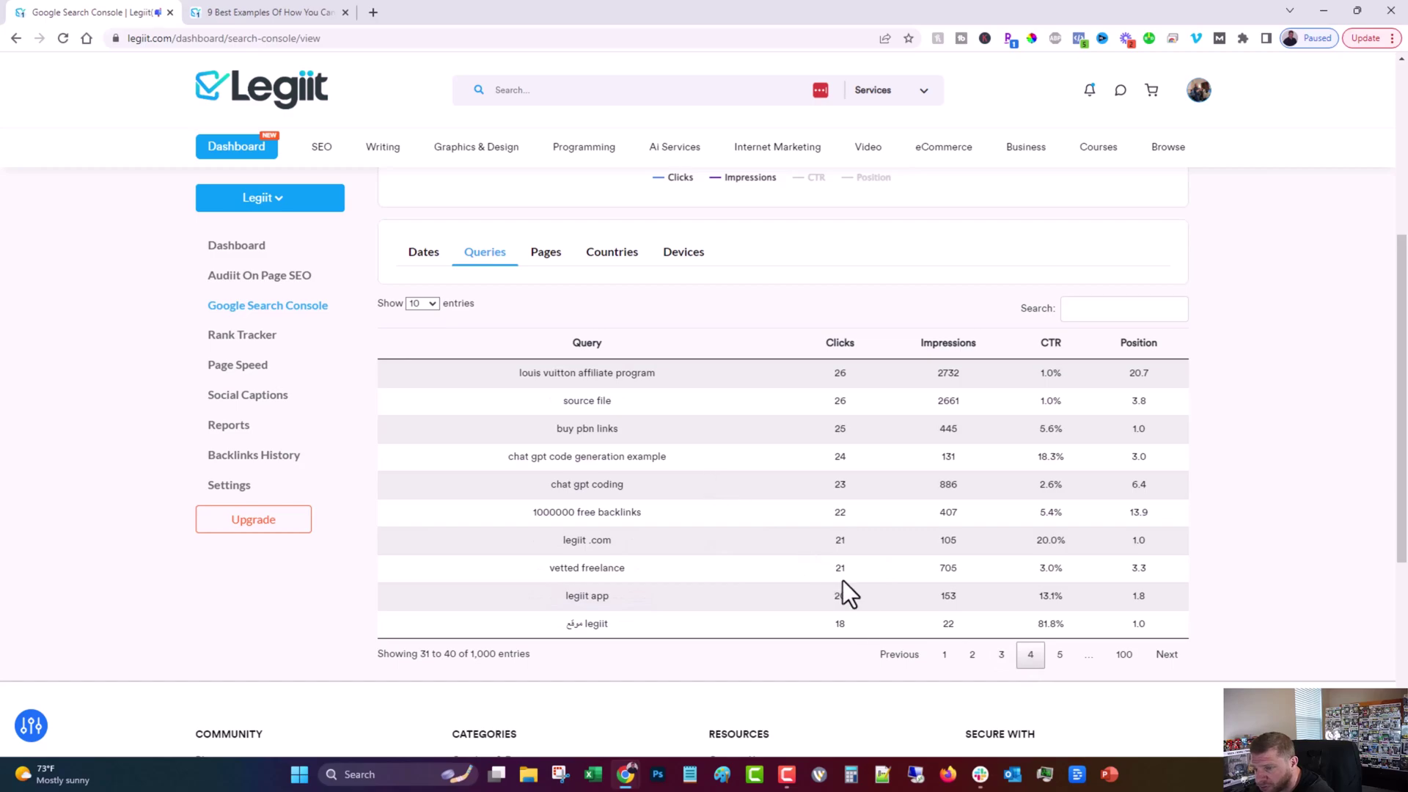
click(944, 655)
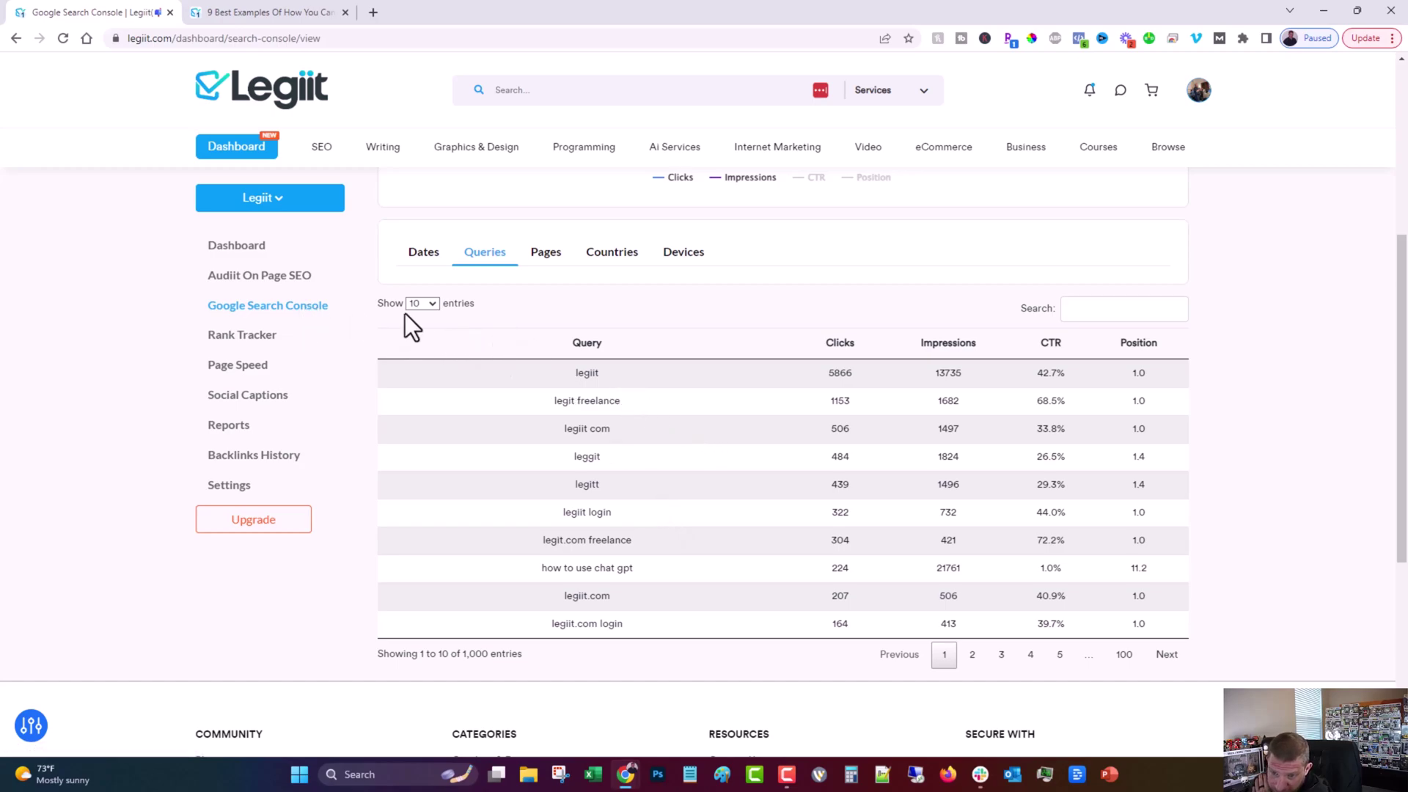
Return to the main dashboard and scroll through the Search Console chart, Keywords panel and Backlink table
click(246, 247)
scroll(378, 477, down, 10)
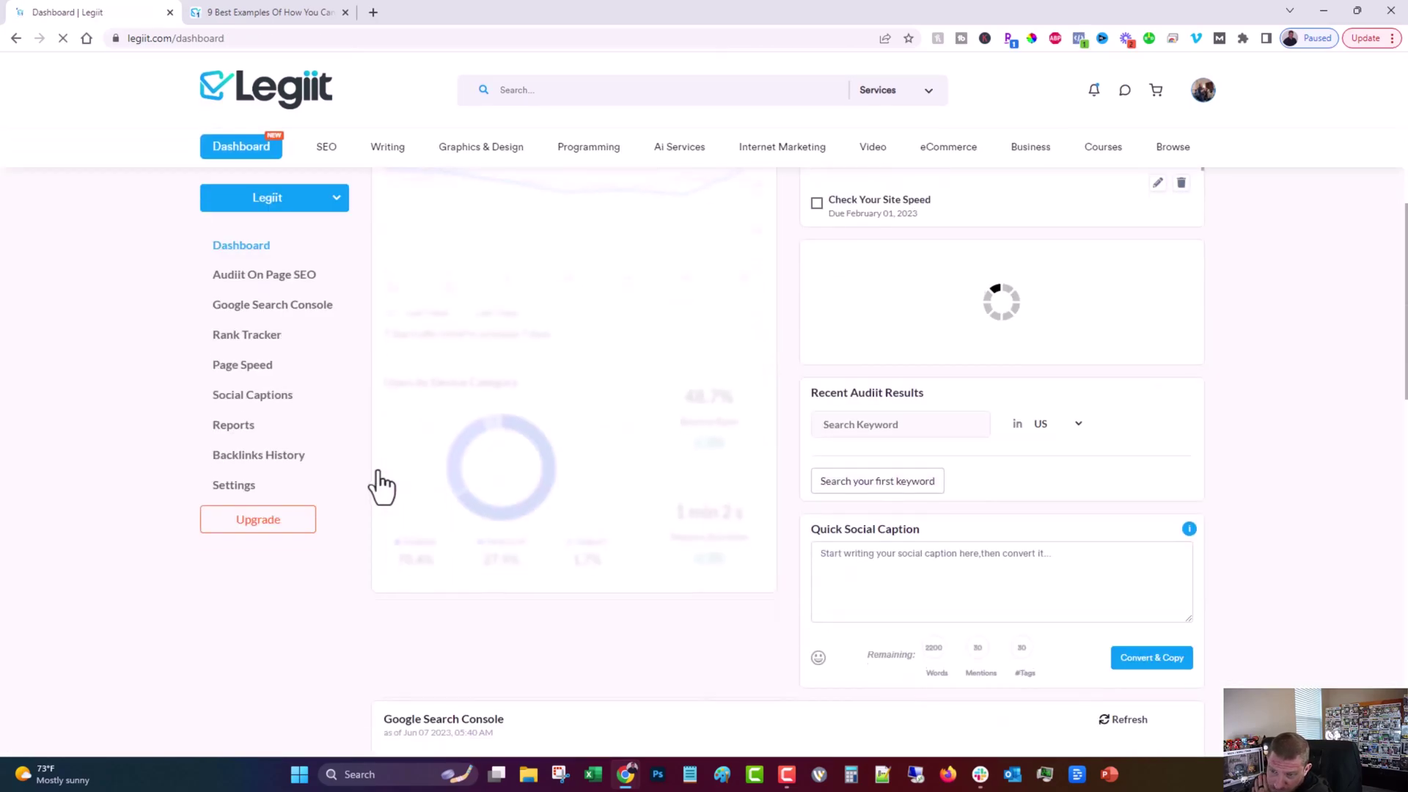
scroll(377, 470, down, 3)
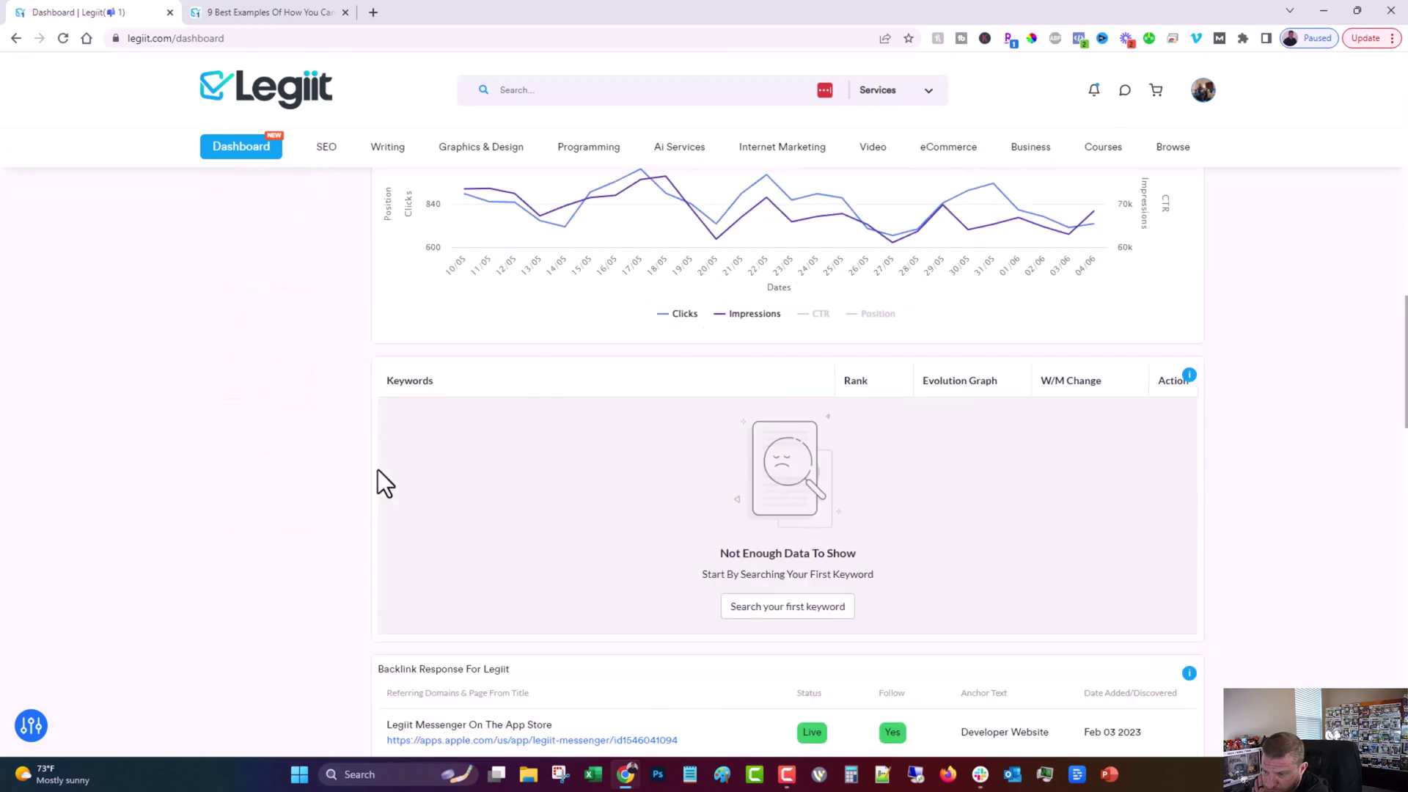
scroll(513, 470, down, 2)
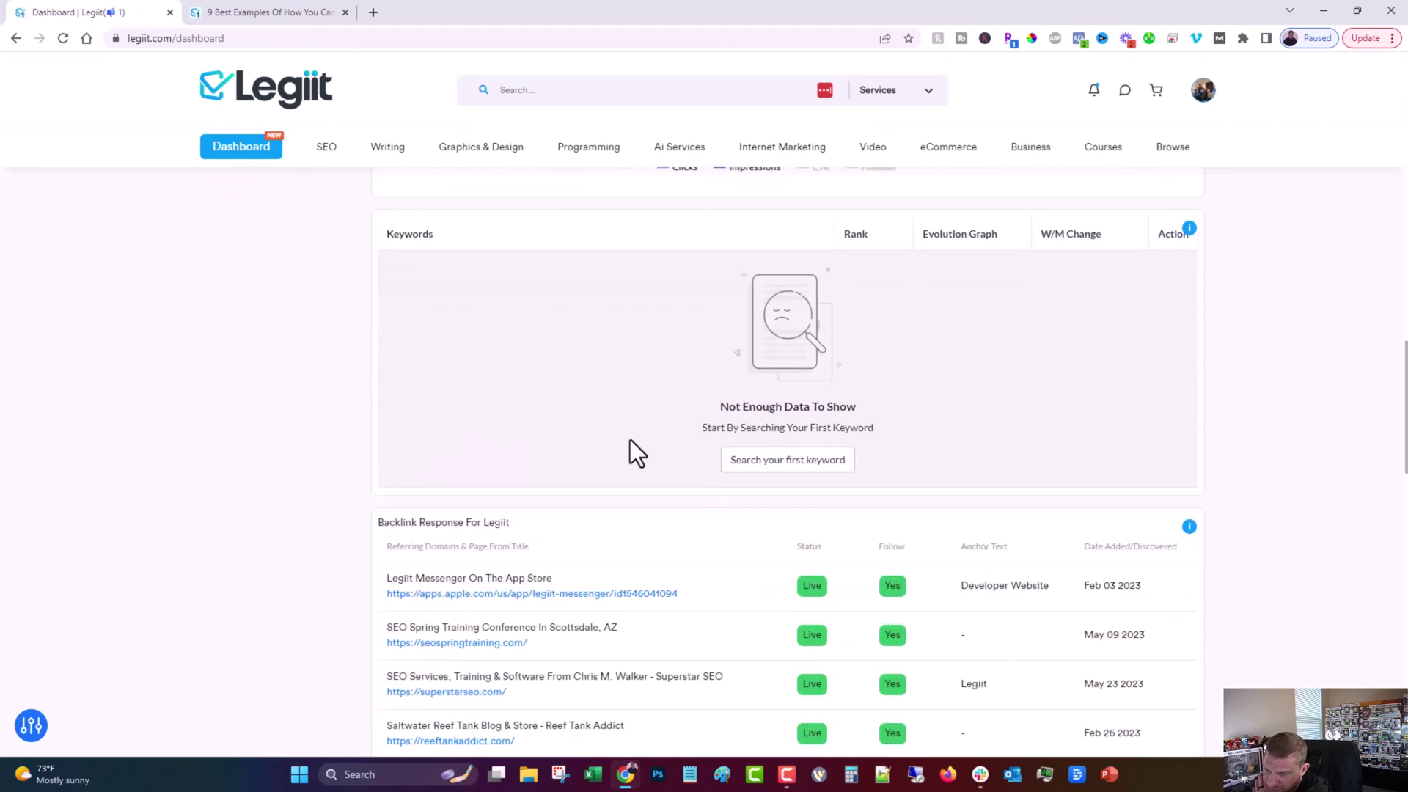
scroll(627, 454, down, 4)
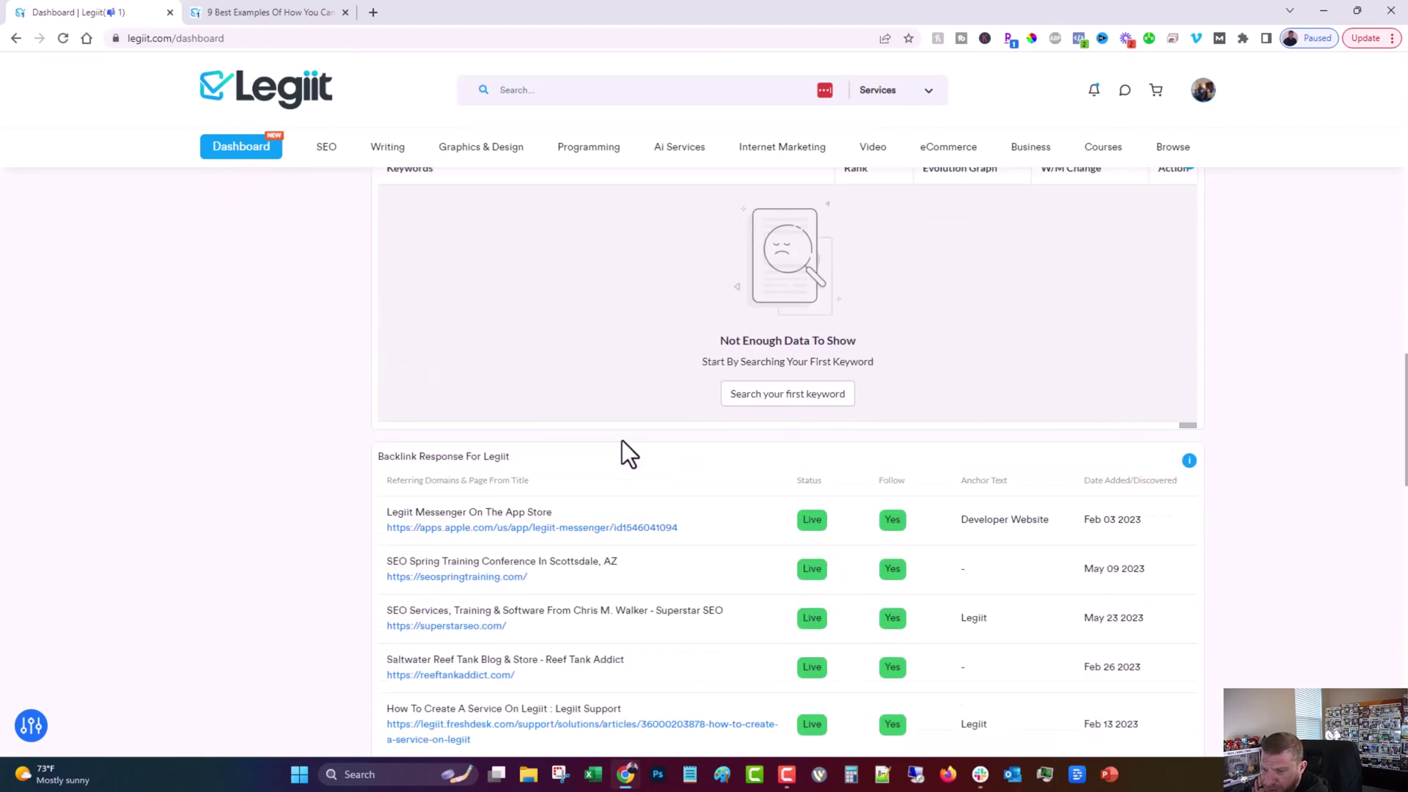
scroll(598, 523, up, 12)
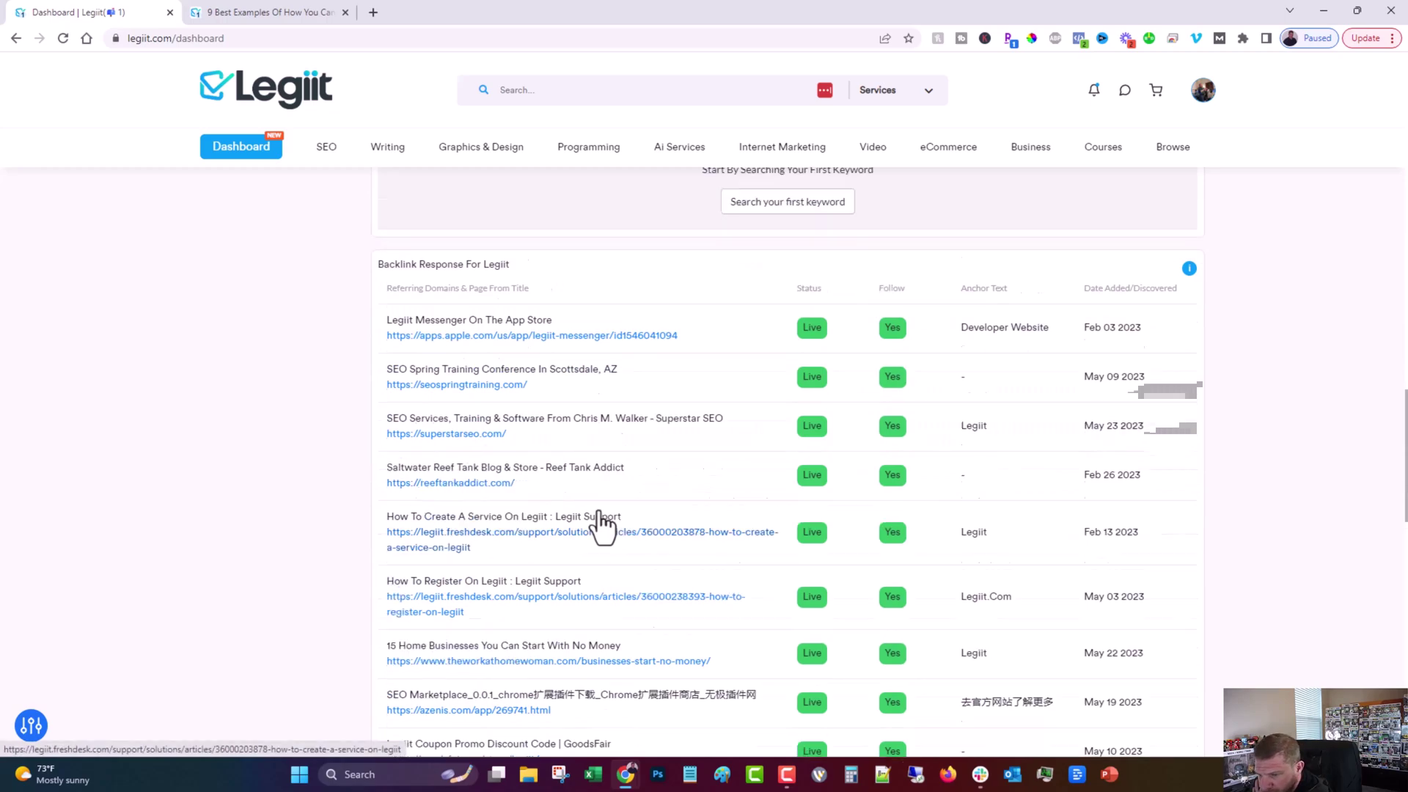
scroll(583, 513, up, 4)
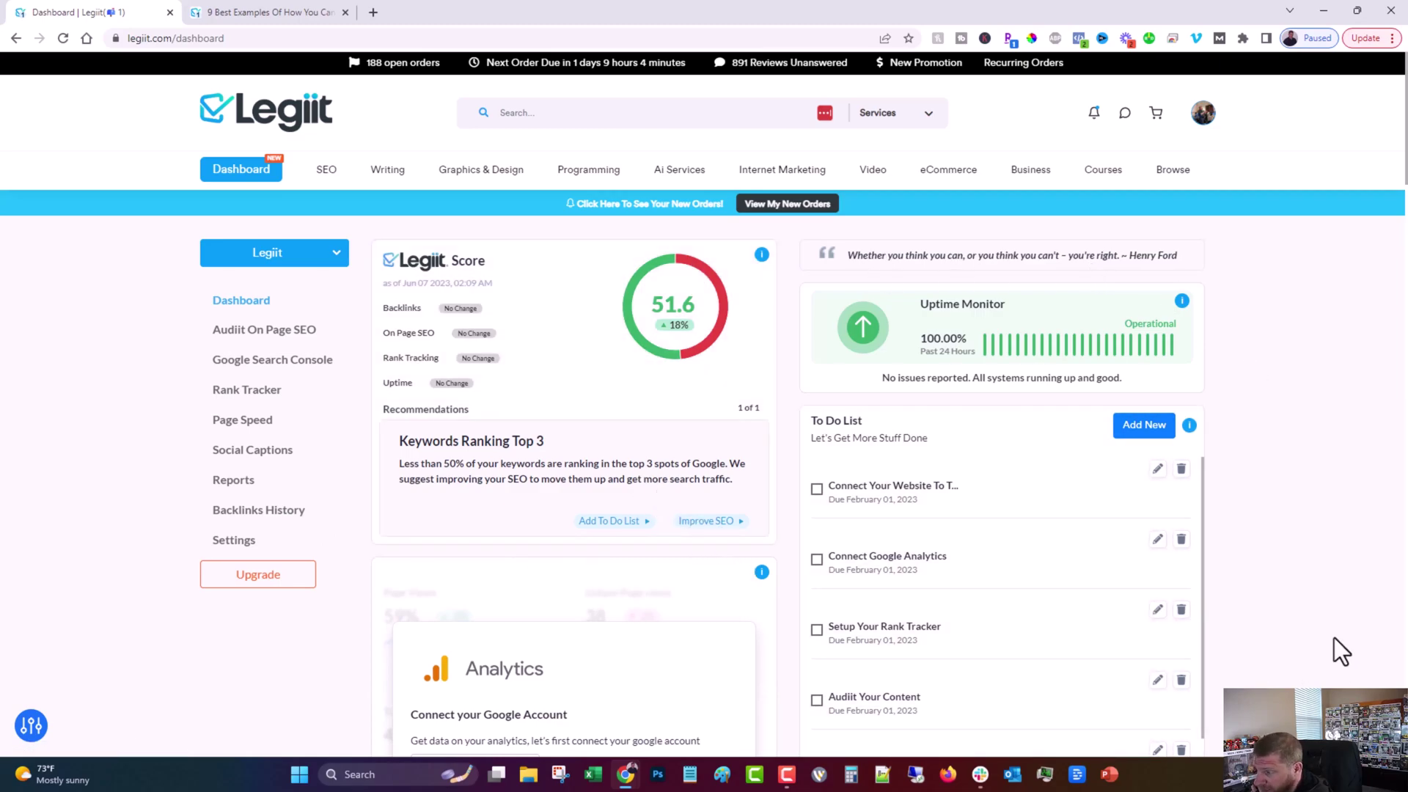
Open and close the help chat panel, then scroll the To Do list
click(1368, 726)
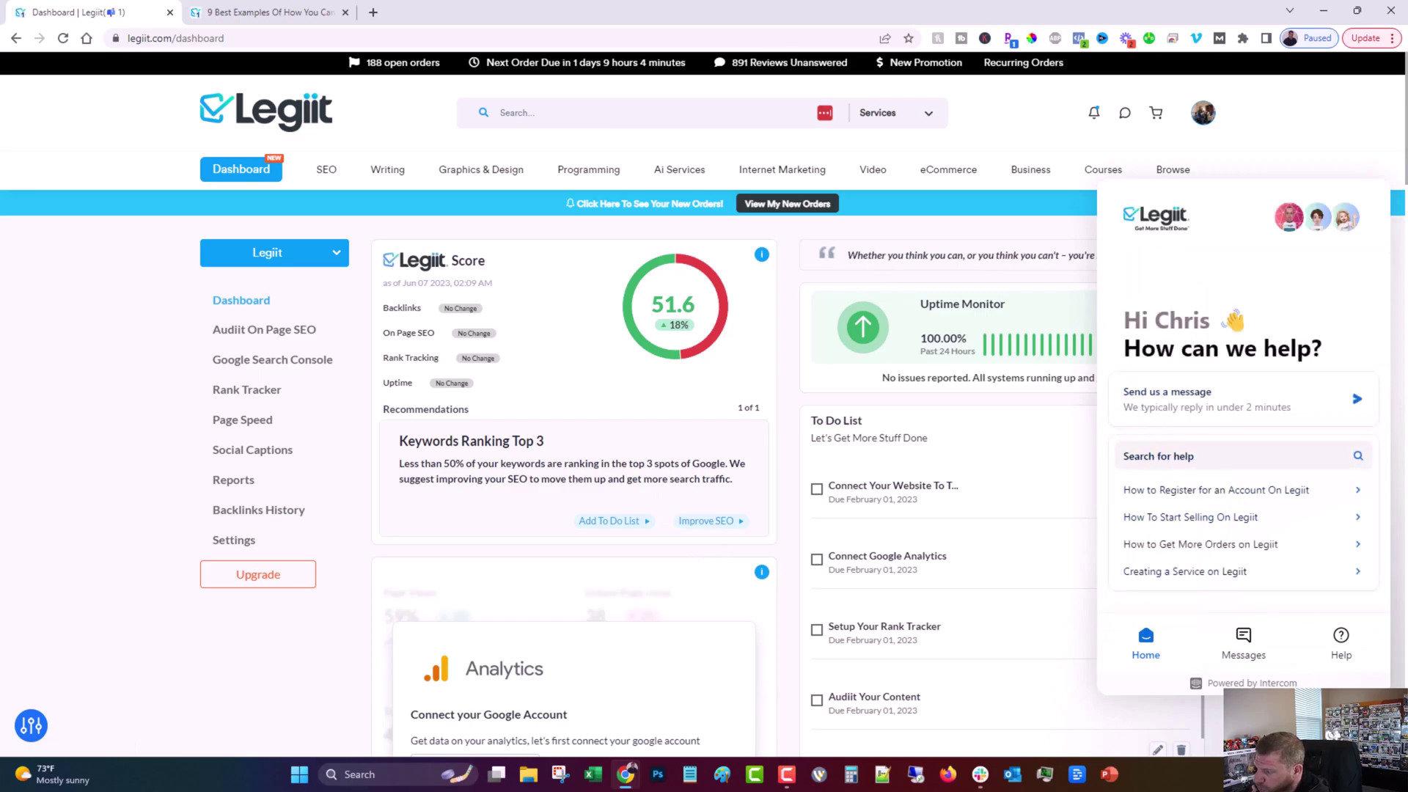
click(1369, 727)
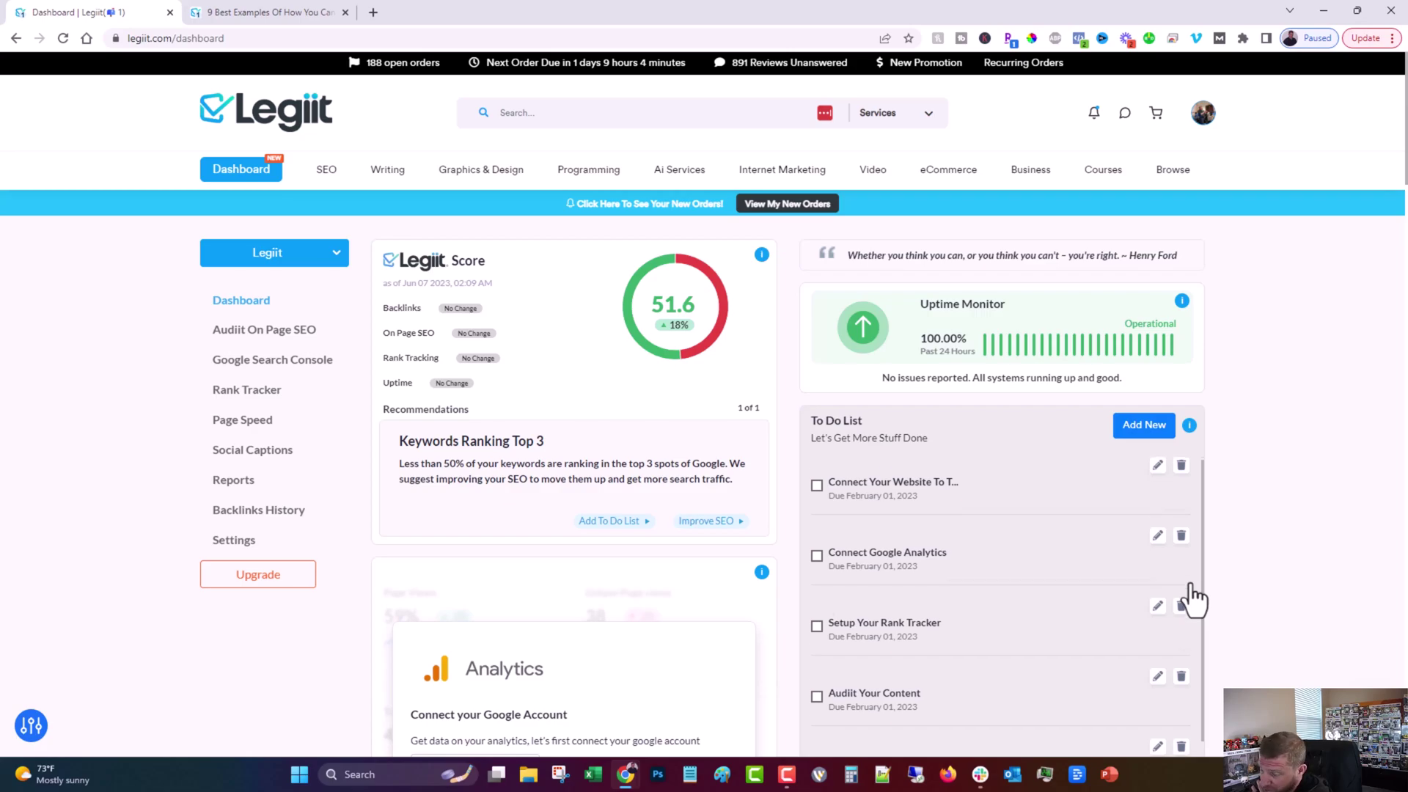
scroll(1188, 597, down, 5)
scroll(1230, 552, up, 5)
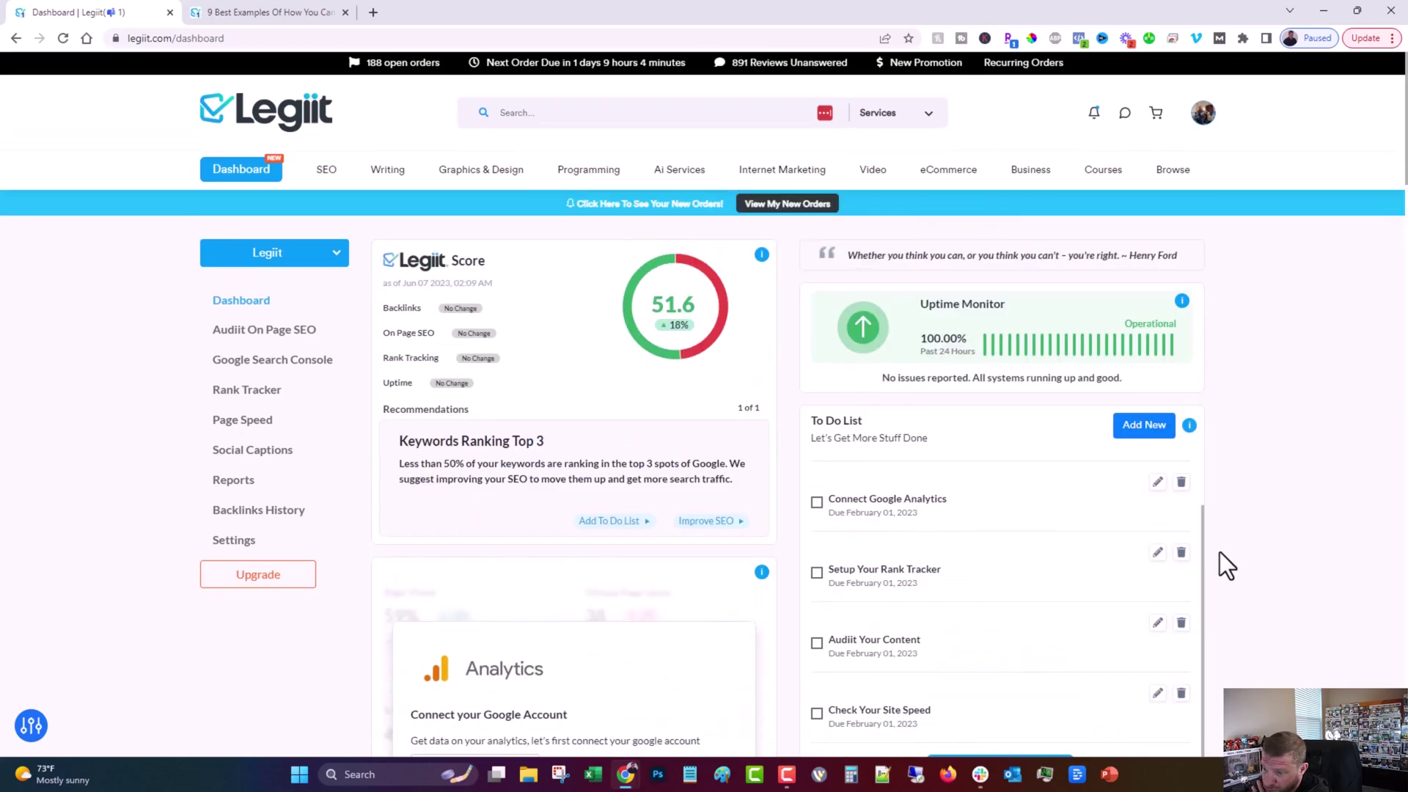
Switch the dashboard to the Superstar SEO campaign and scroll through its panels
click(297, 253)
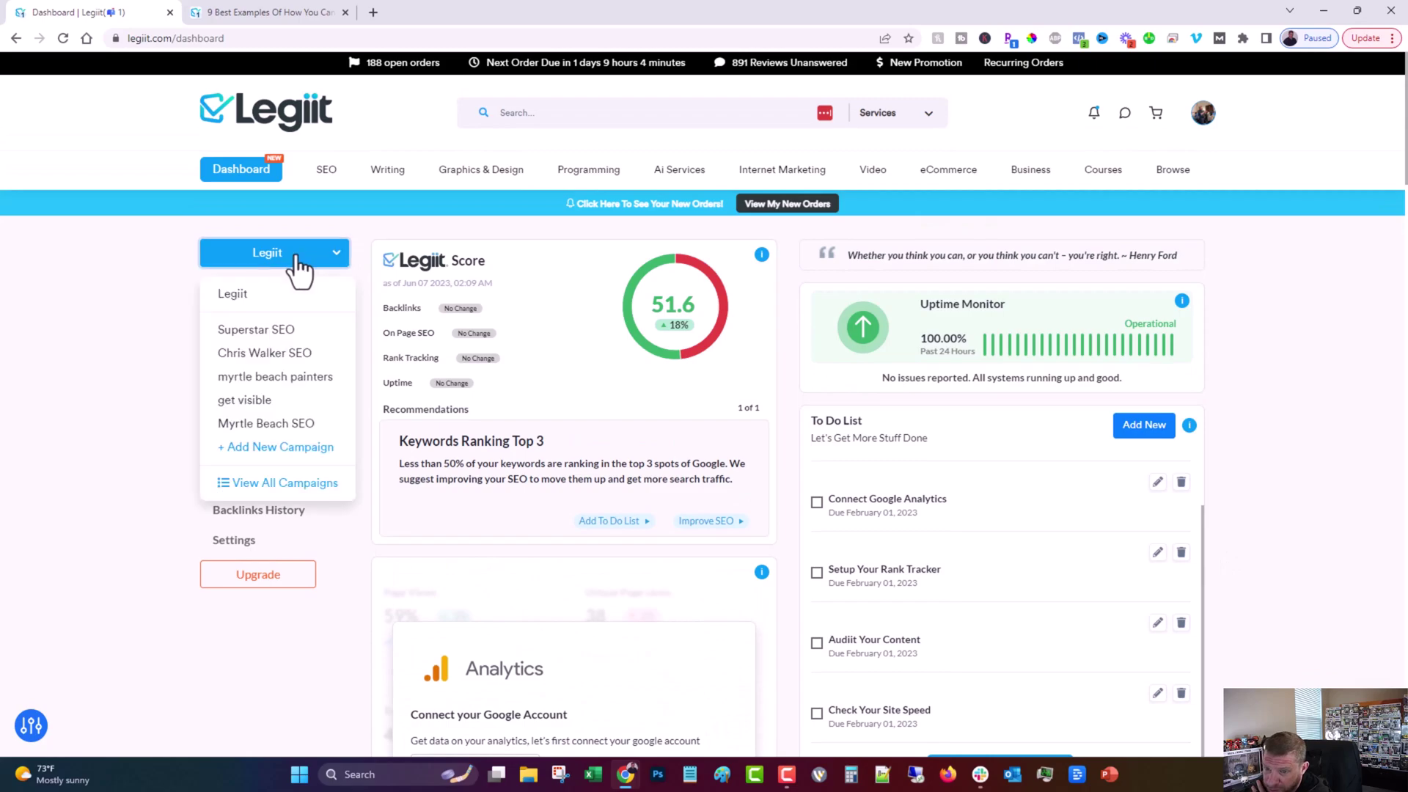
click(285, 332)
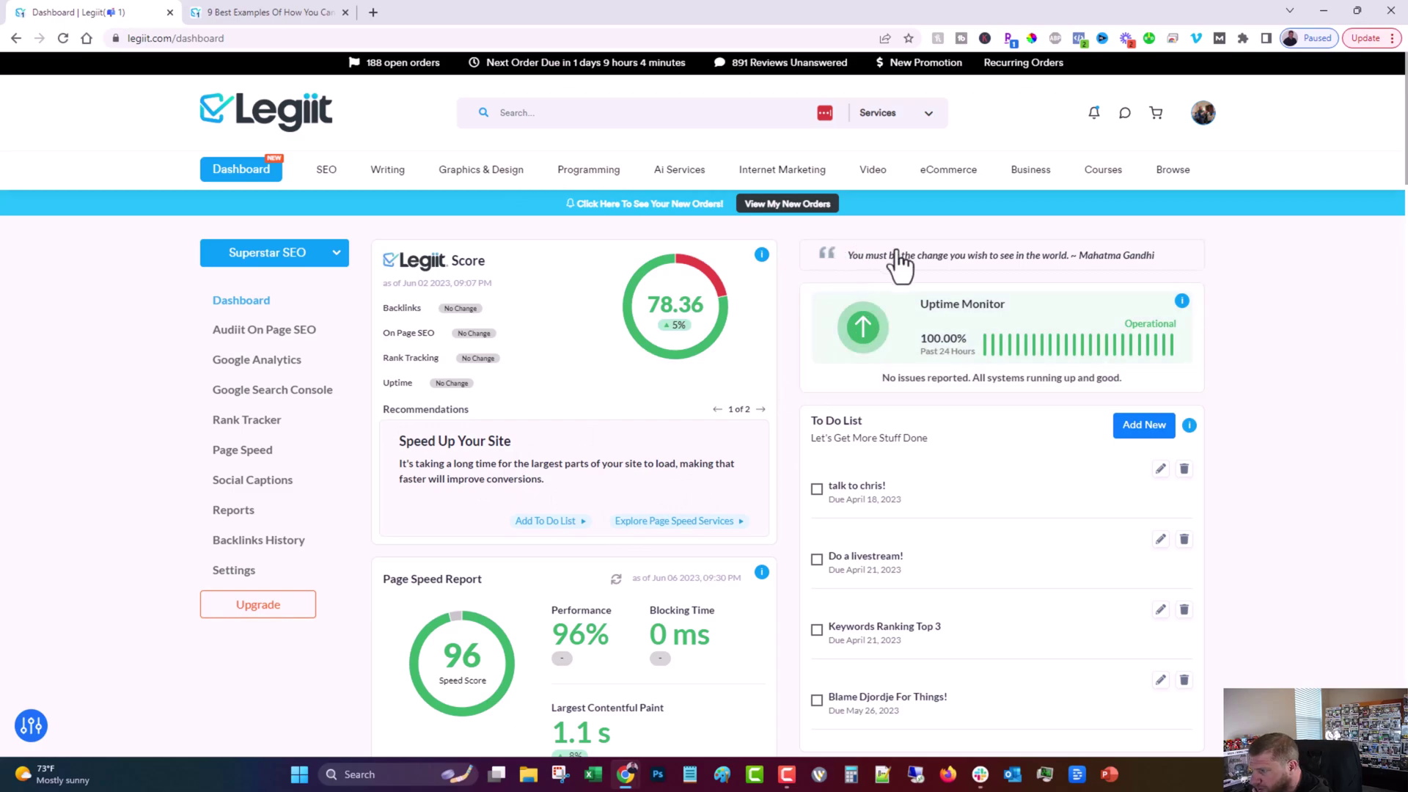
scroll(911, 416, down, 2)
scroll(917, 487, down, 3)
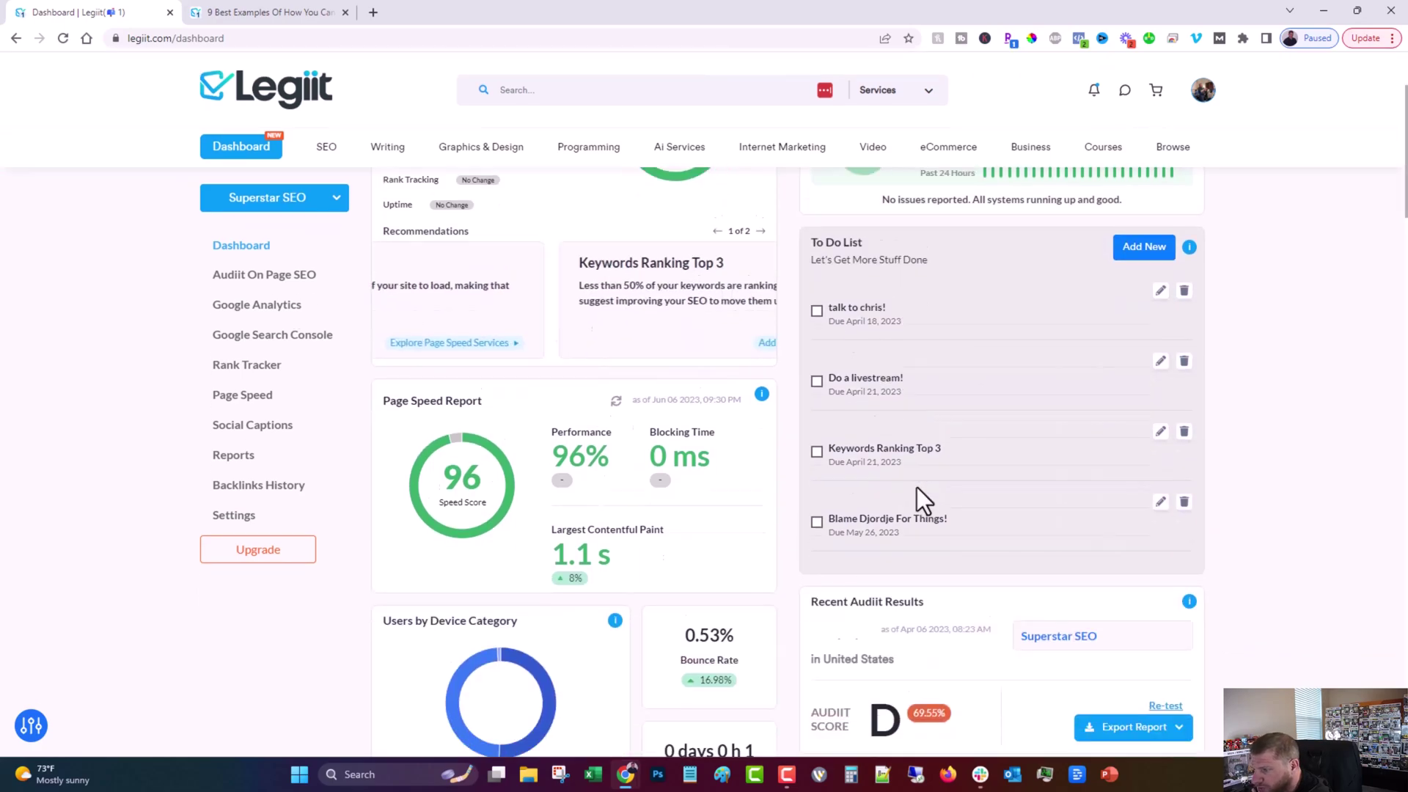
scroll(679, 597, down, 3)
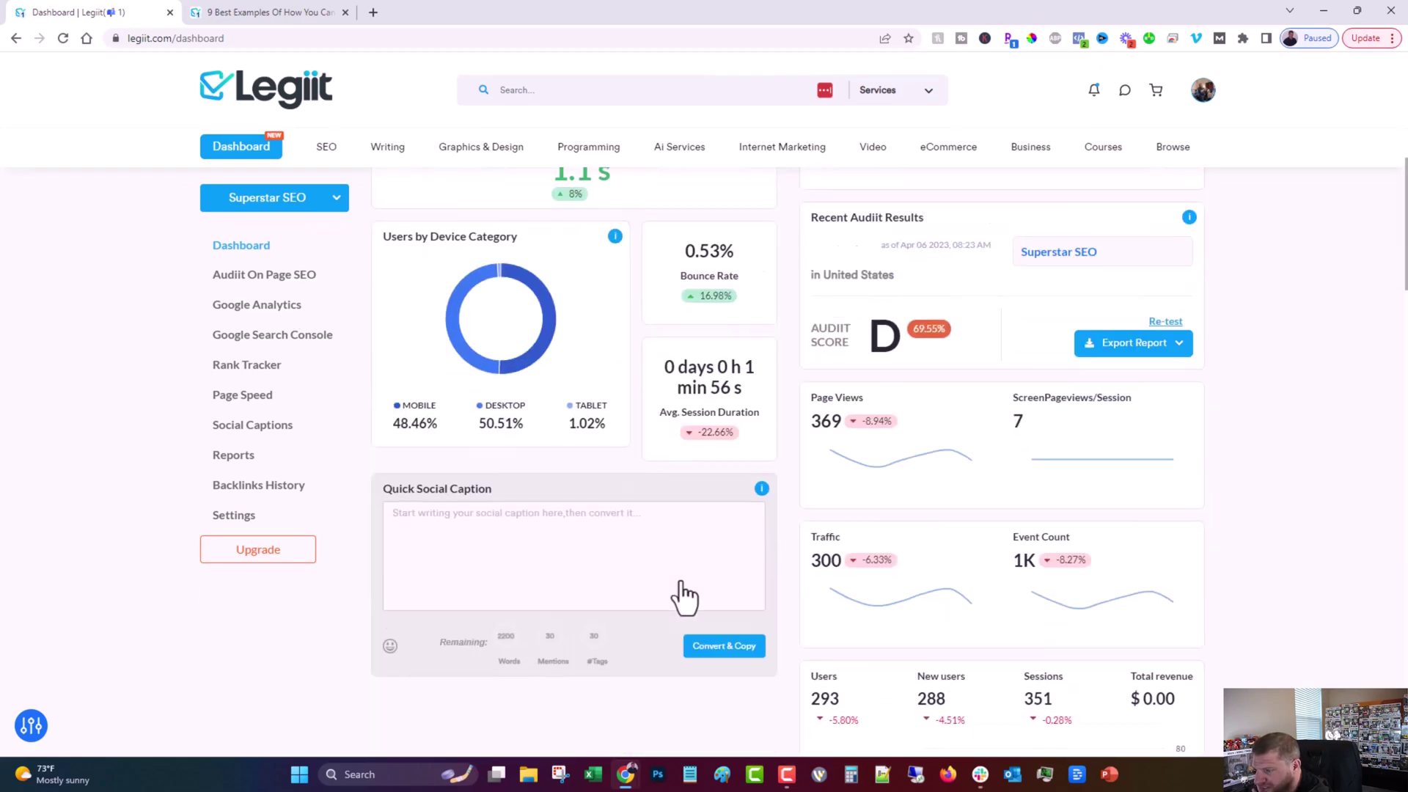
scroll(633, 487, down, 12)
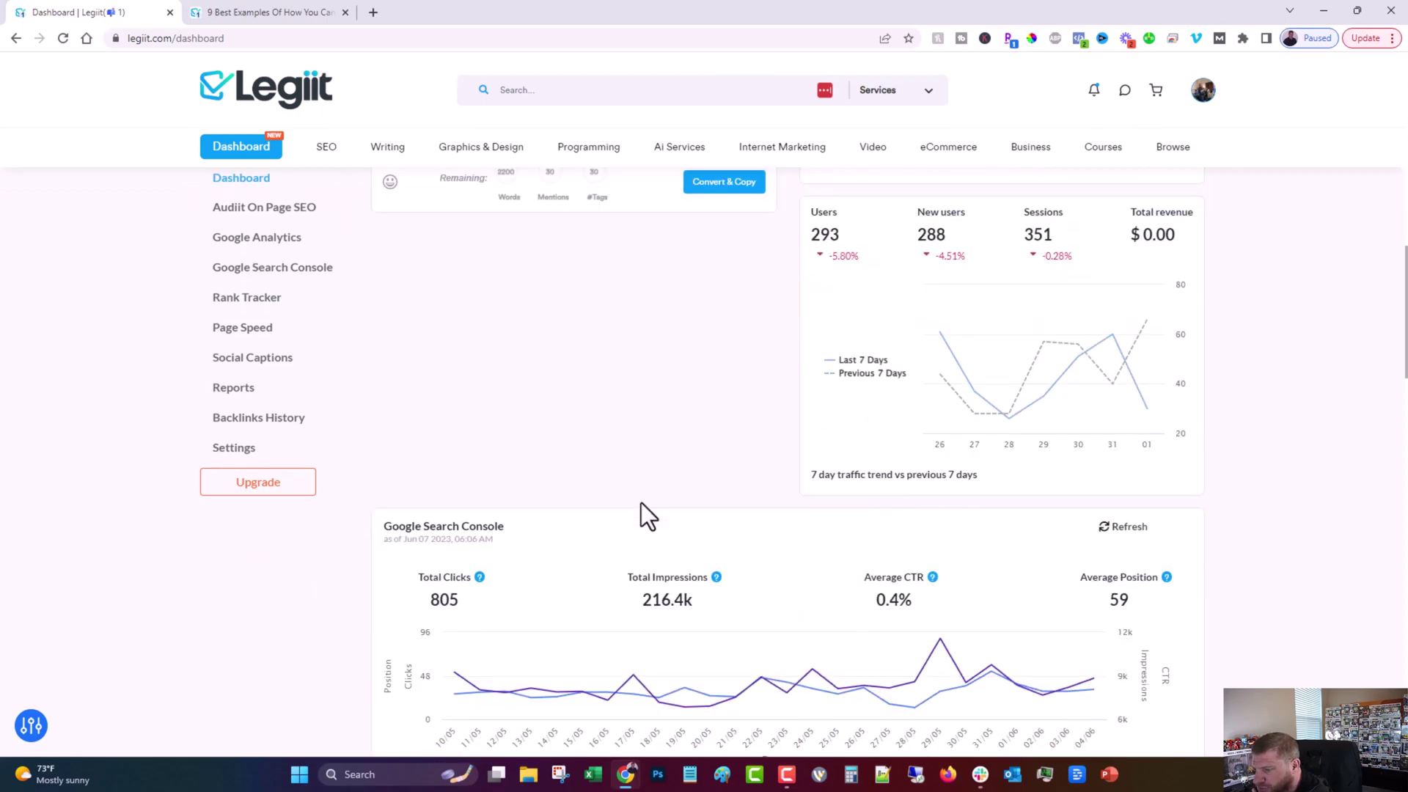
scroll(660, 476, down, 1)
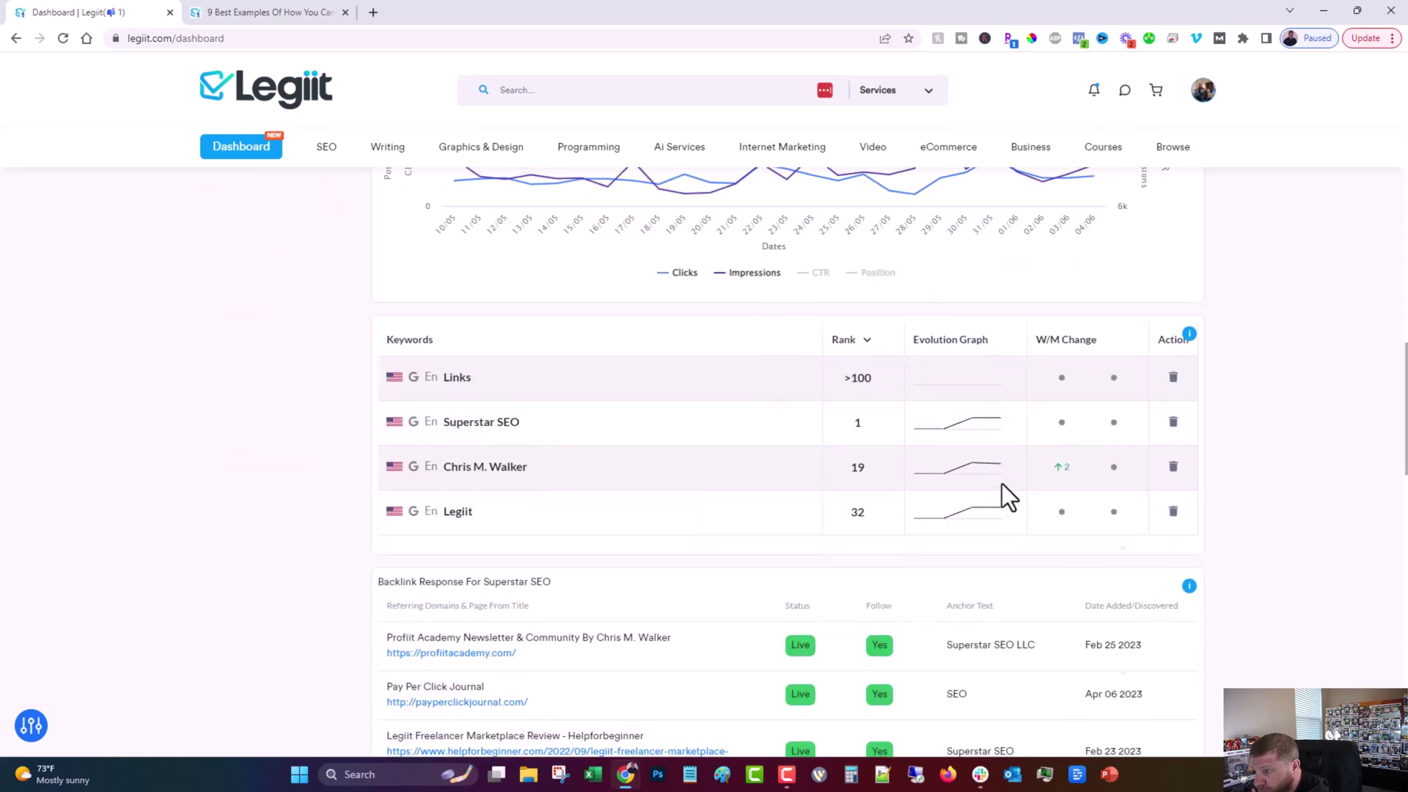
scroll(1014, 474, down, 3)
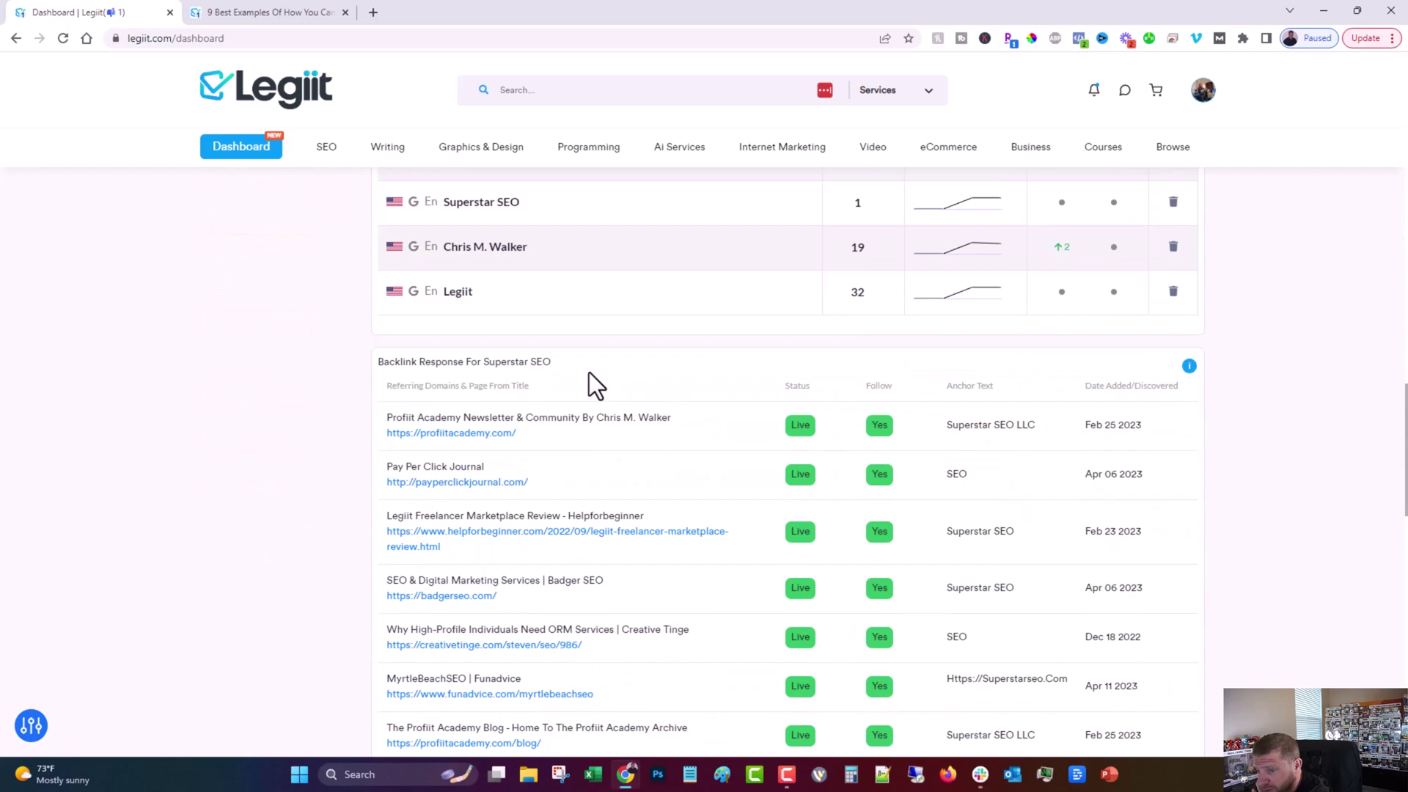
scroll(587, 374, down, 9)
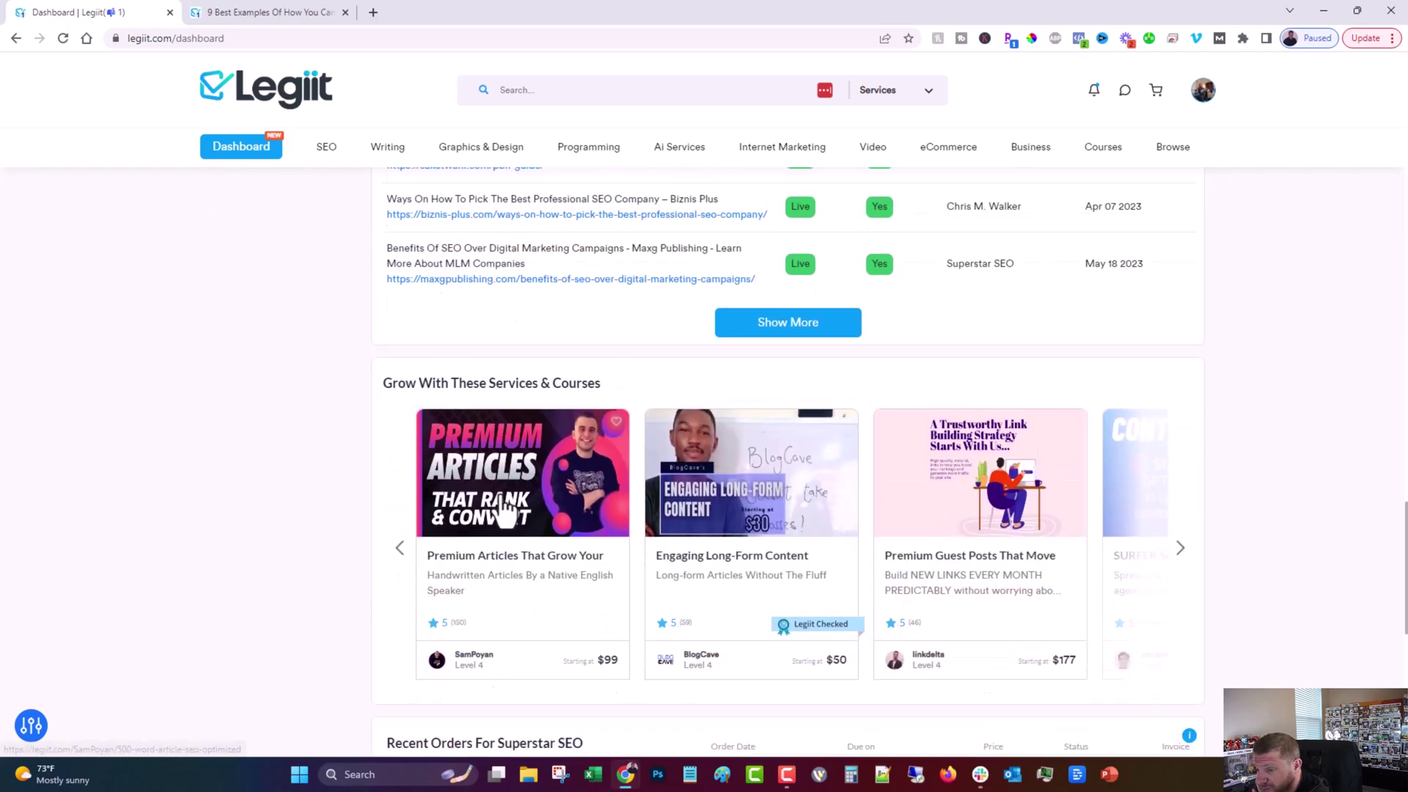
scroll(505, 511, down, 3)
scroll(498, 484, up, 3)
Refresh the Superstar SEO campaign's Page Speed Report
scroll(499, 487, down, 3)
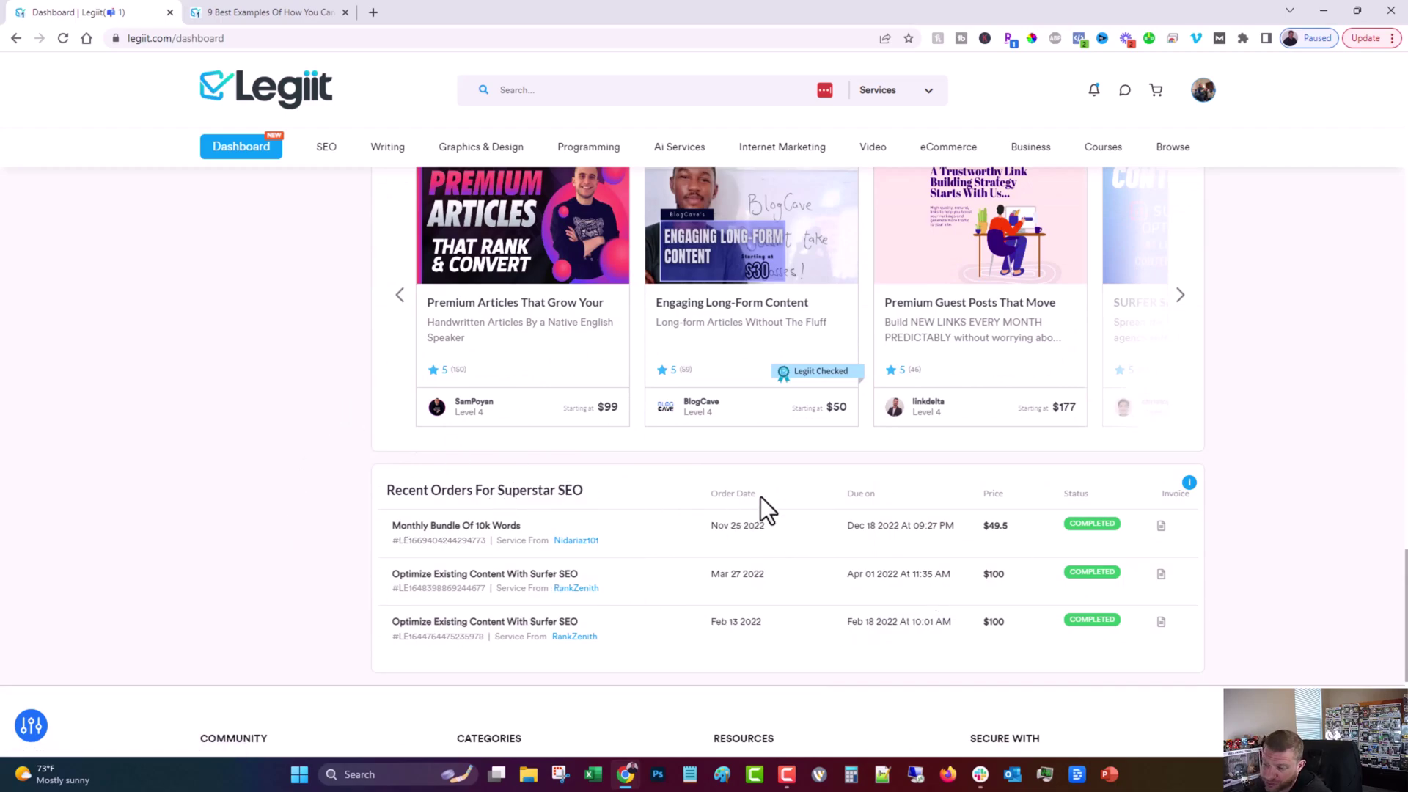
scroll(728, 560, up, 20)
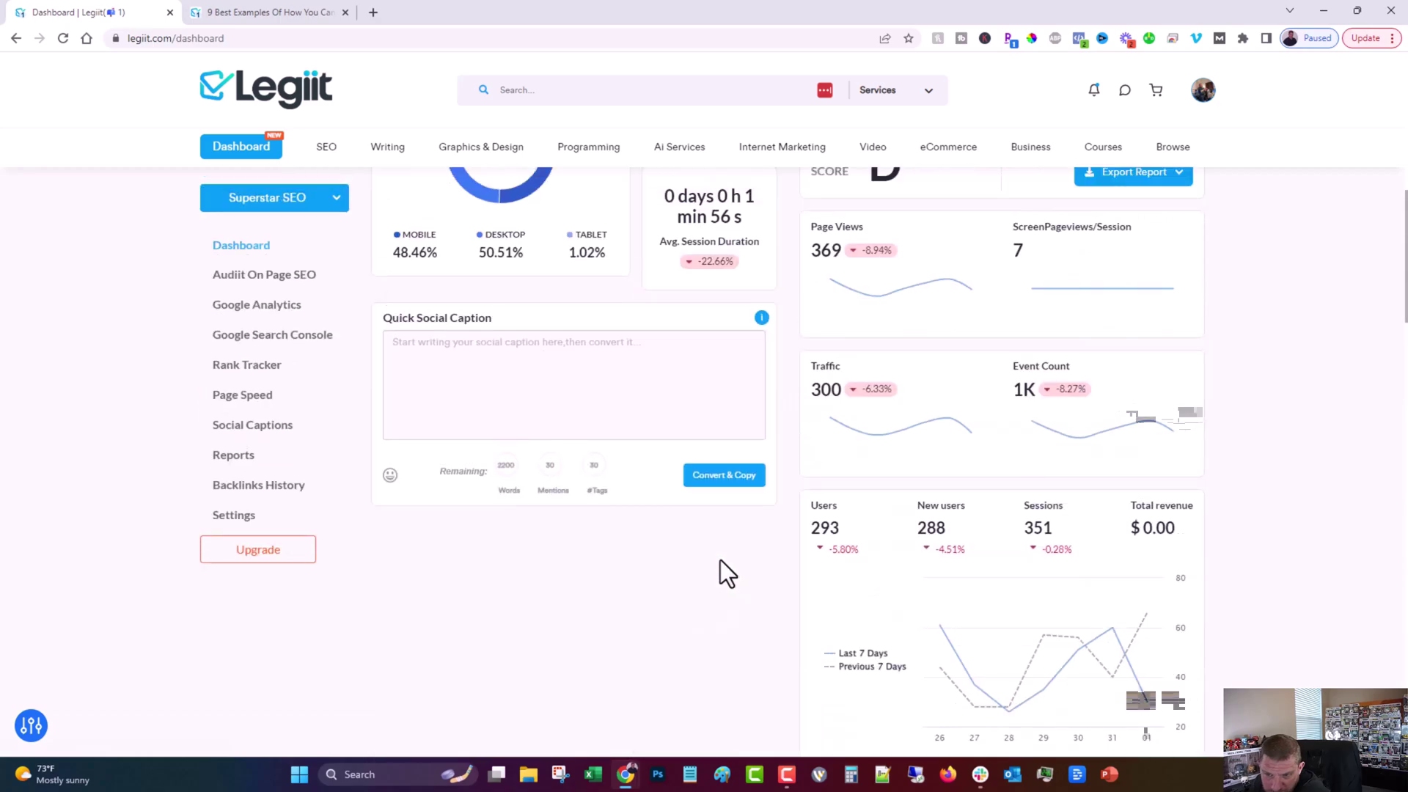
scroll(721, 565, up, 5)
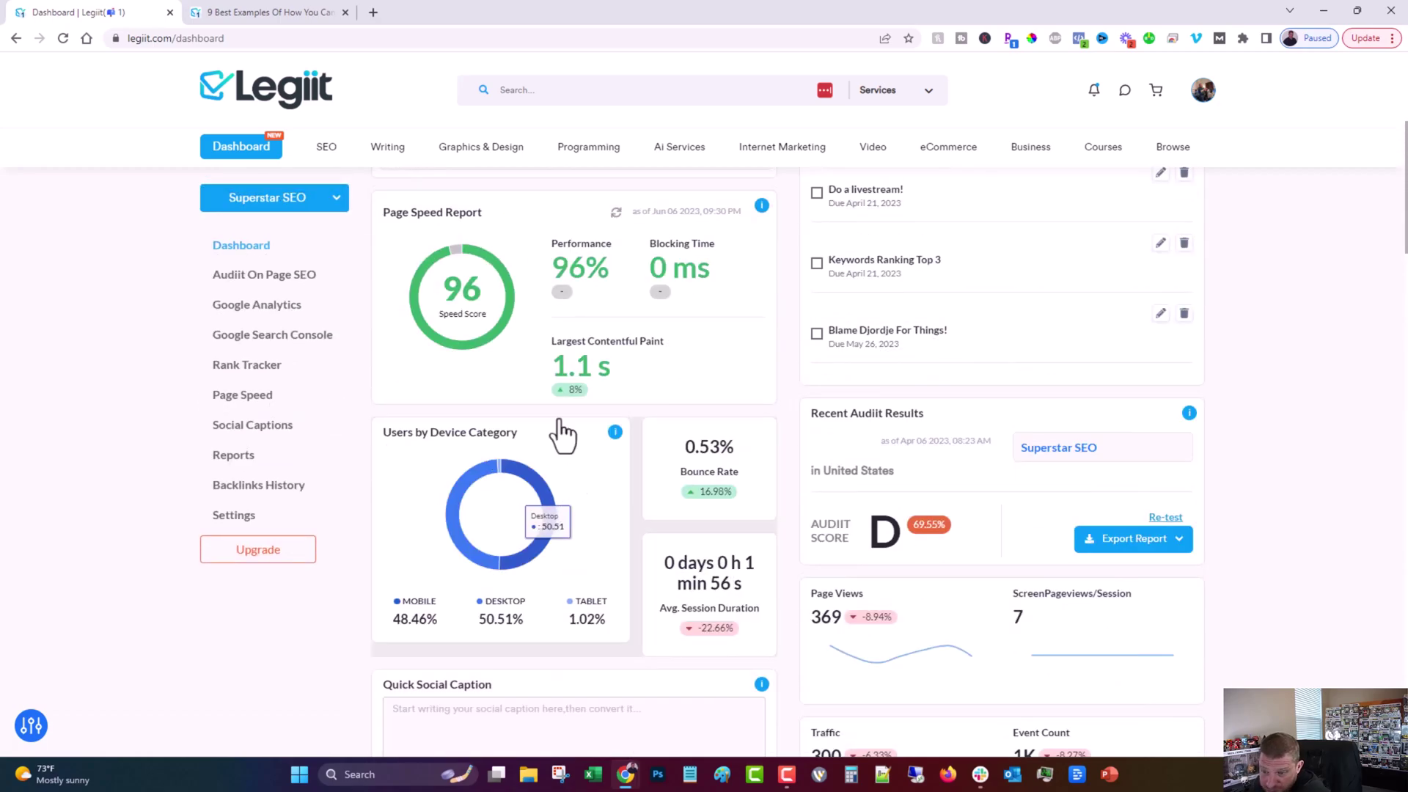
scroll(1022, 478, down, 12)
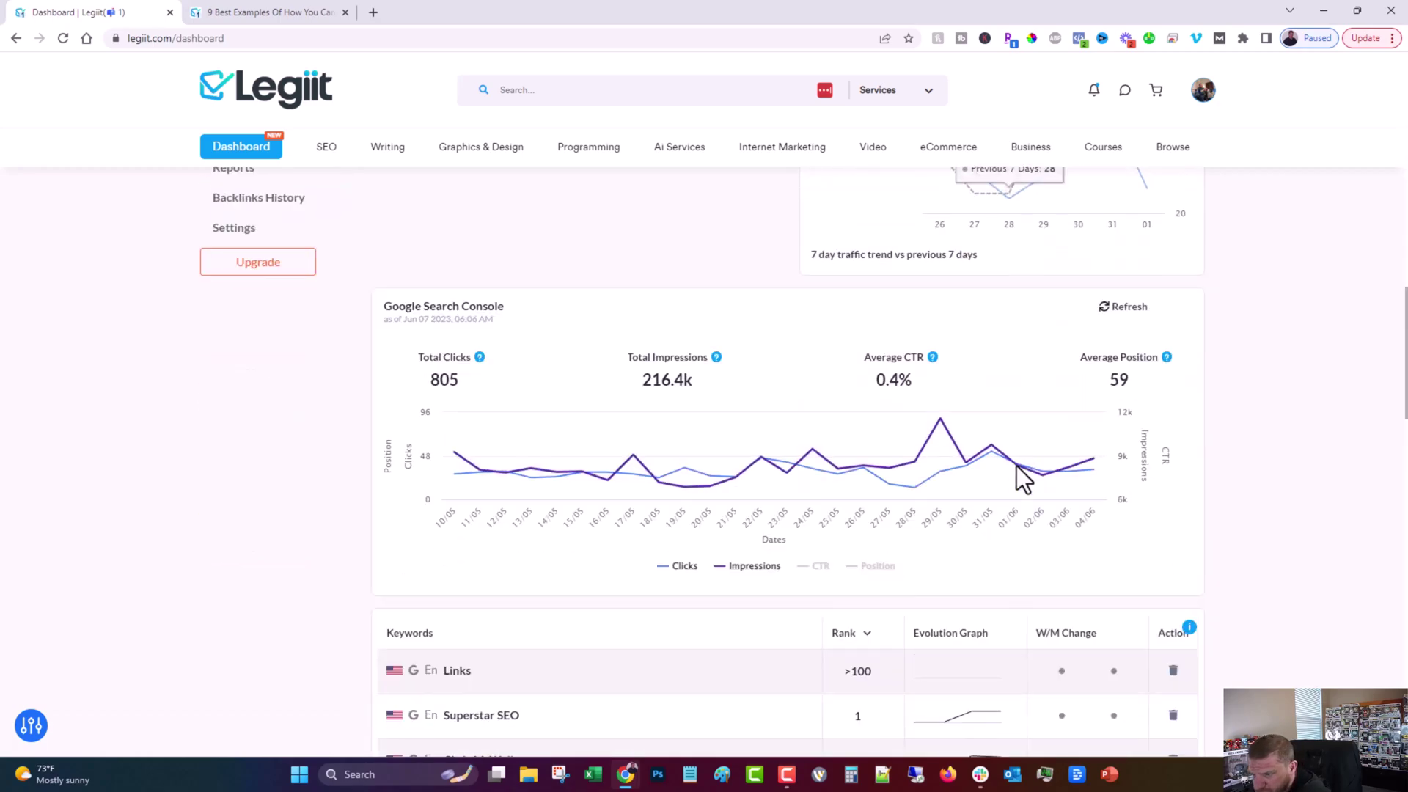
scroll(1020, 475, down, 10)
scroll(1004, 473, up, 17)
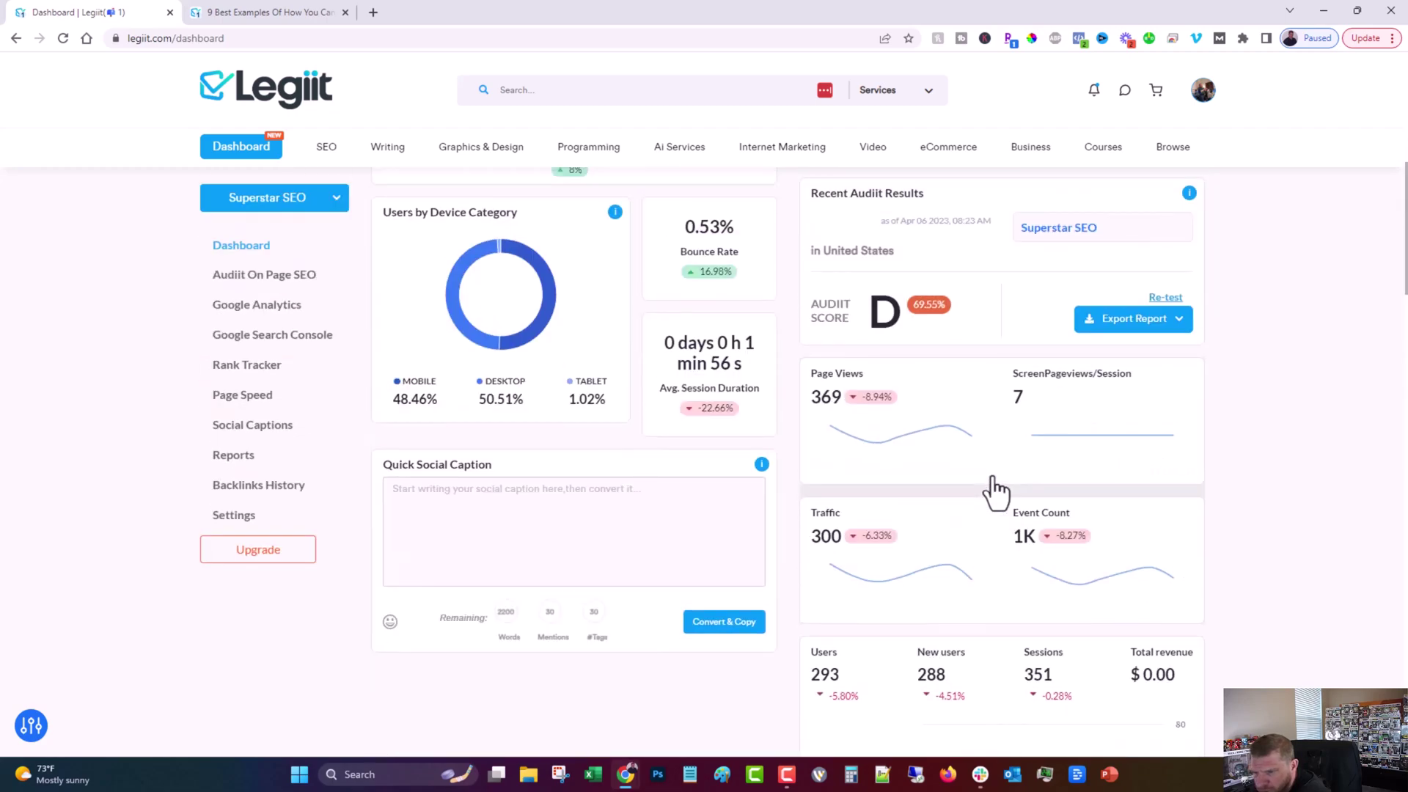
scroll(997, 492, up, 3)
scroll(995, 493, up, 1)
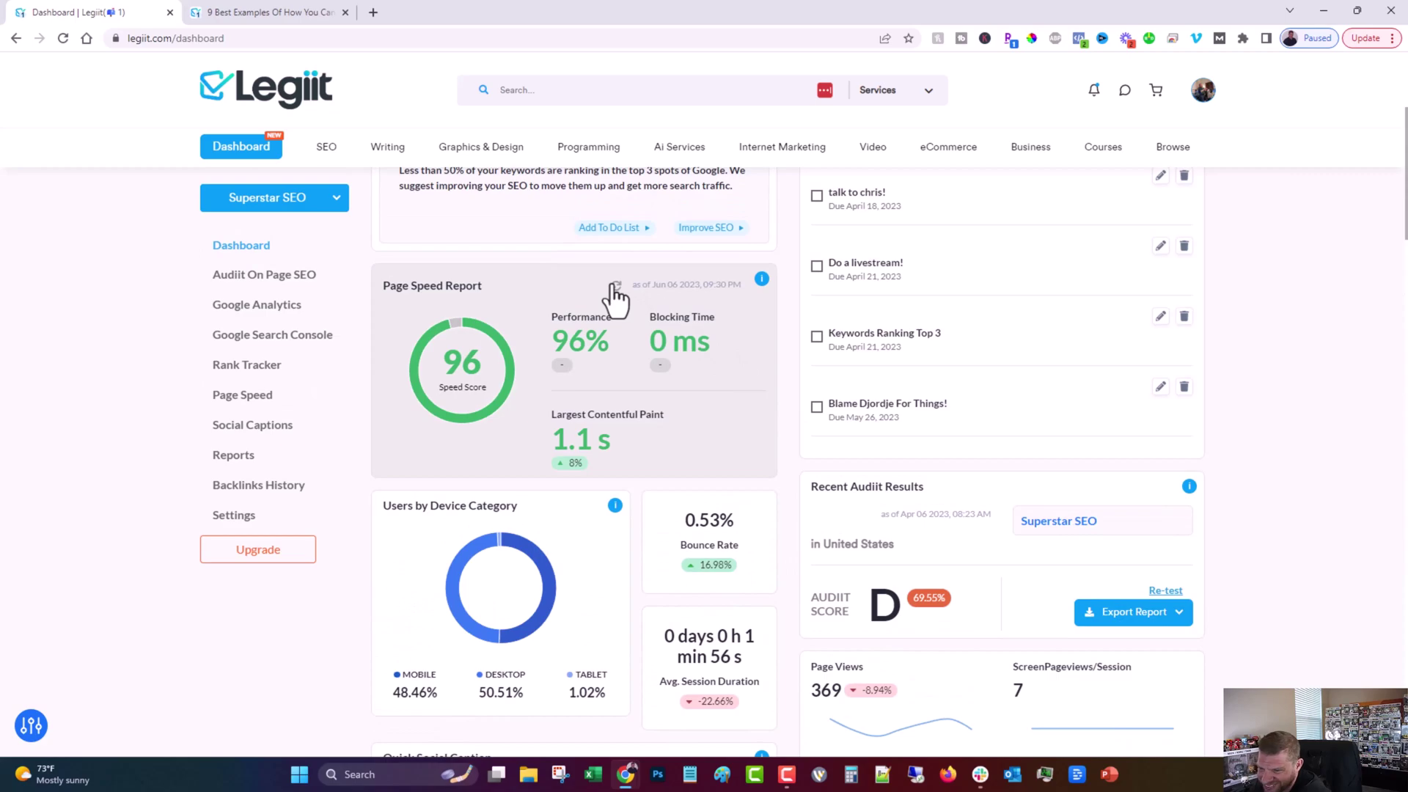
click(615, 285)
scroll(745, 465, up, 4)
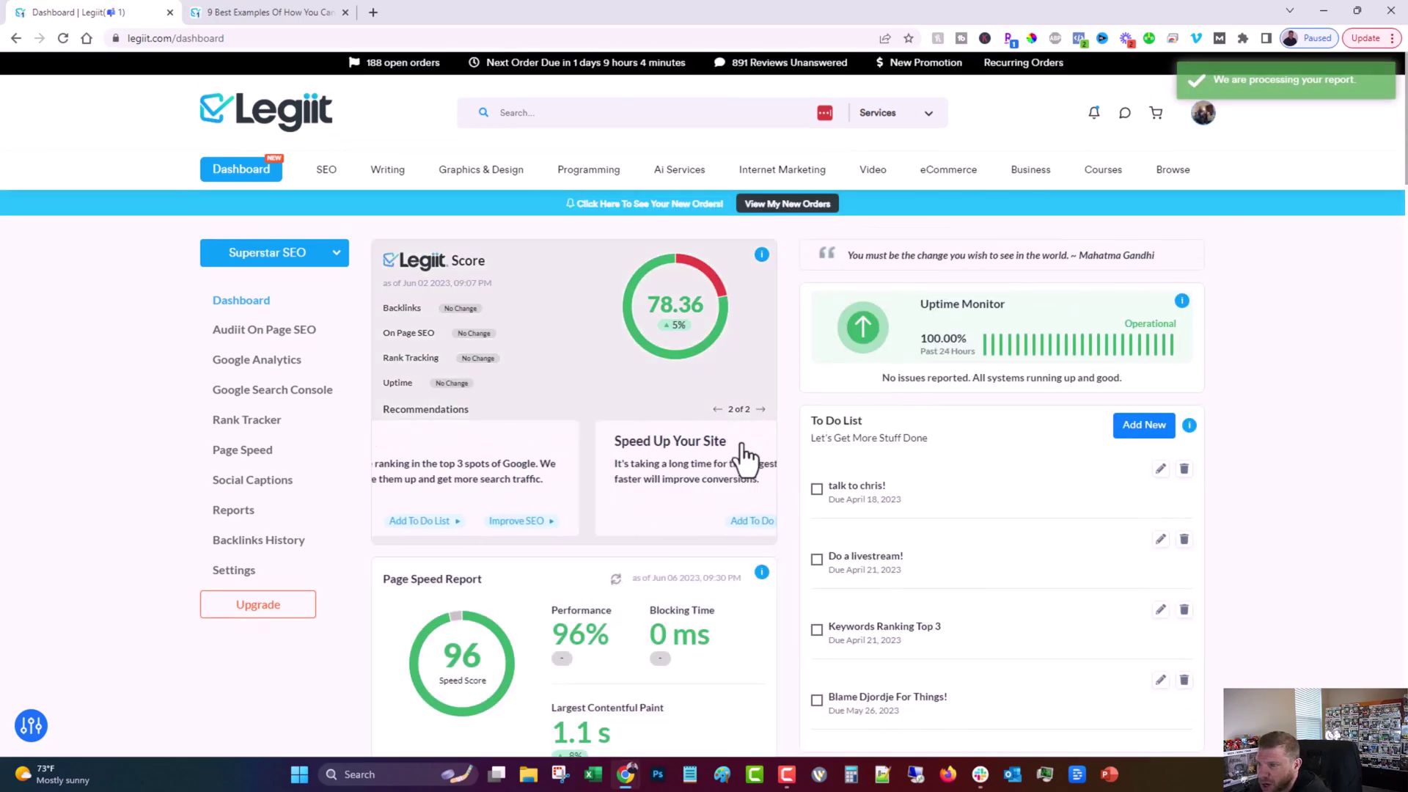